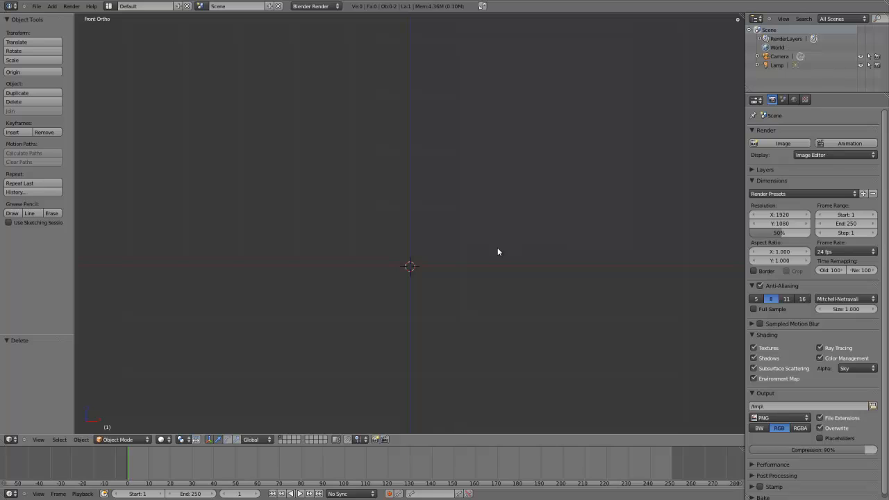
Add a cube mesh to the empty scene at the 3D cursor
key("shift+a")
mouse_move(498, 249)
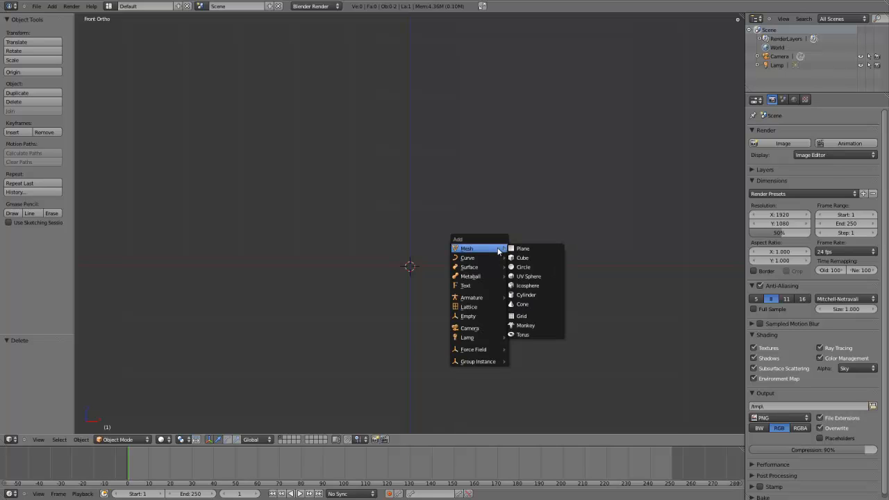
left_click(527, 263)
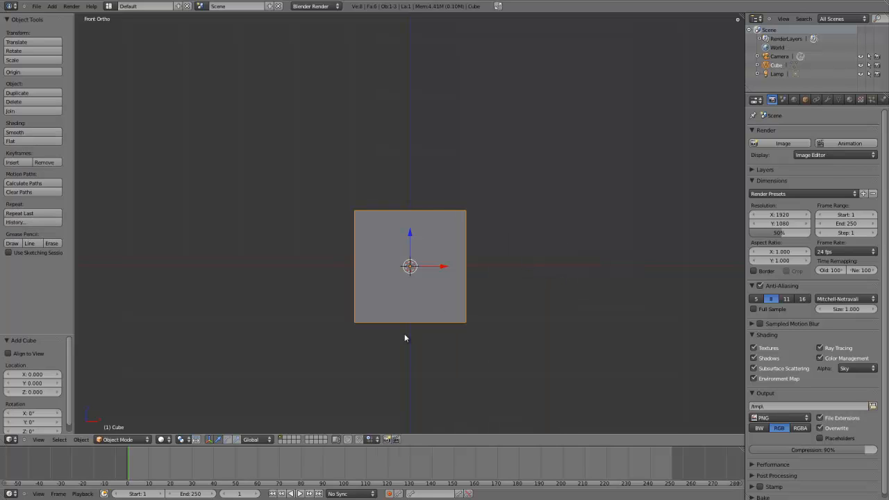
Flatten the cube into a thin slab by scaling it along Z by about 0.681 and again by about 0.069
key("s")
key("z")
left_click(409, 247)
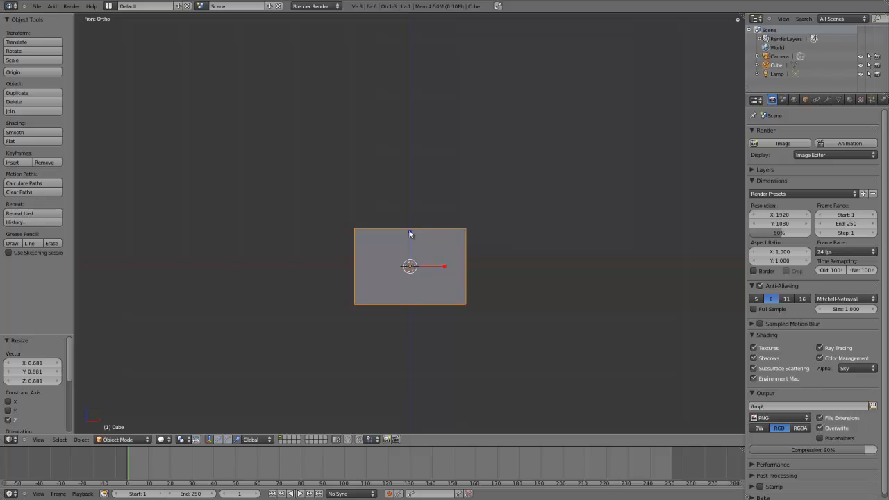
key("s")
key("z")
left_click(410, 266)
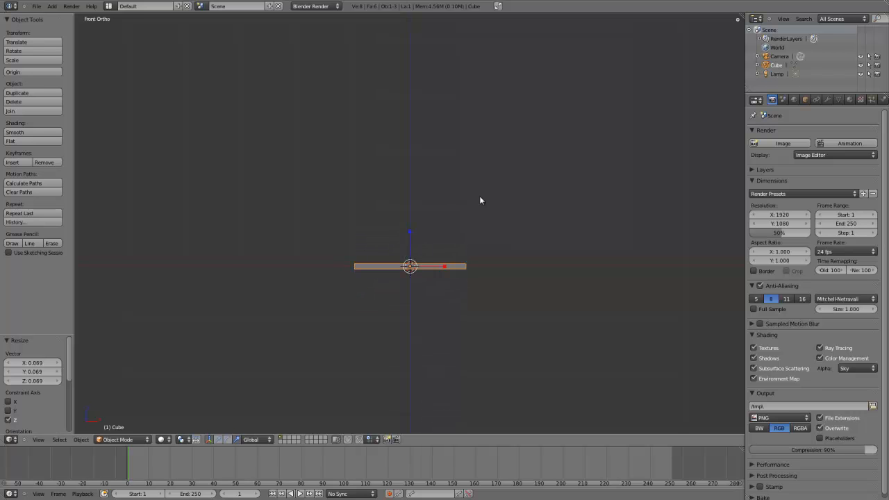
In Edit Mode, divide the slab from the top view with eight evenly spaced loop cuts running front to back
middle_click_drag(480, 199, 441, 264)
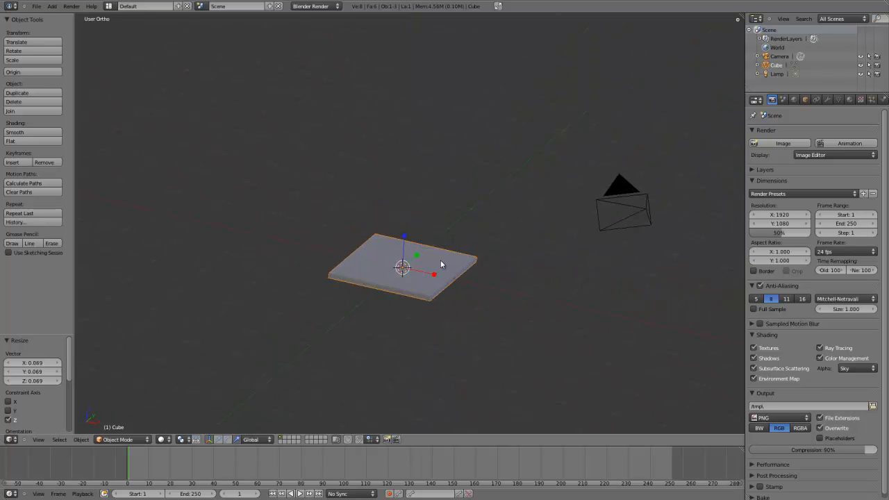
key("KP_7")
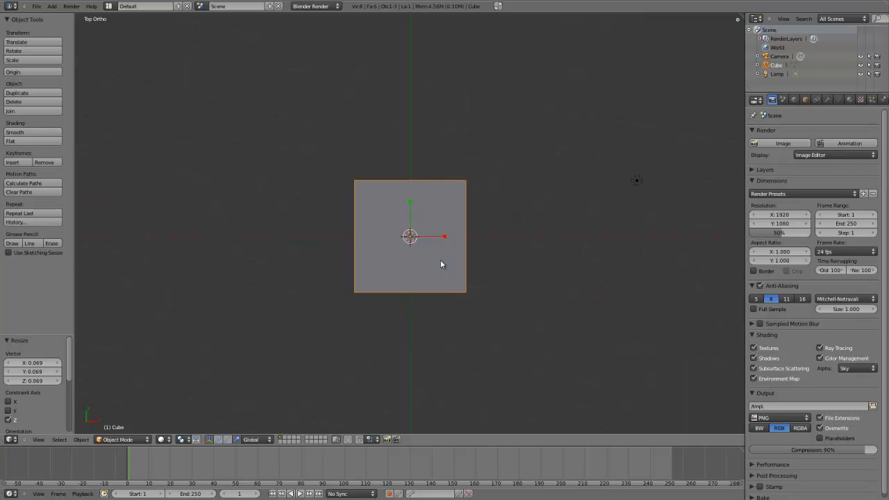
scroll(441, 264, "up", 2)
key("Tab")
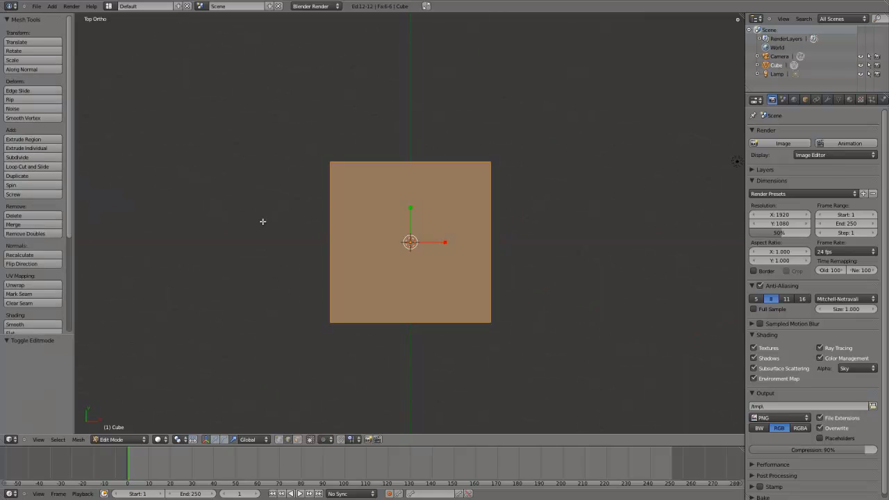
left_click(36, 167)
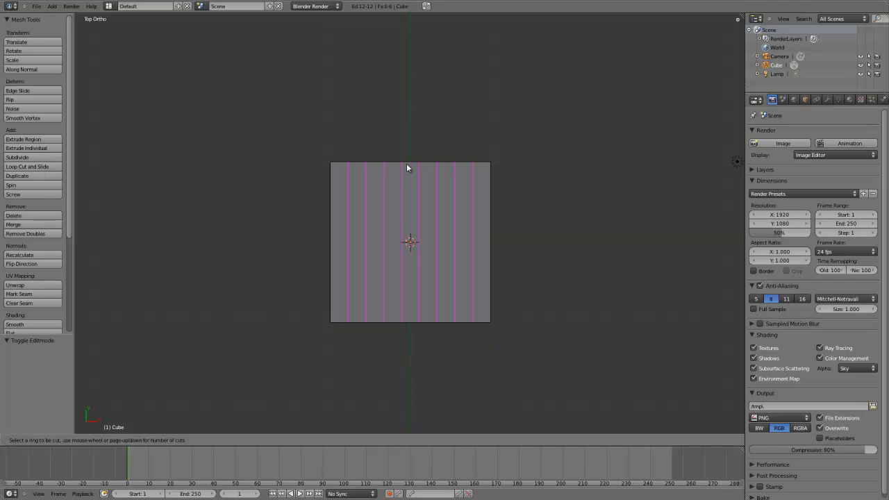
left_click(408, 166)
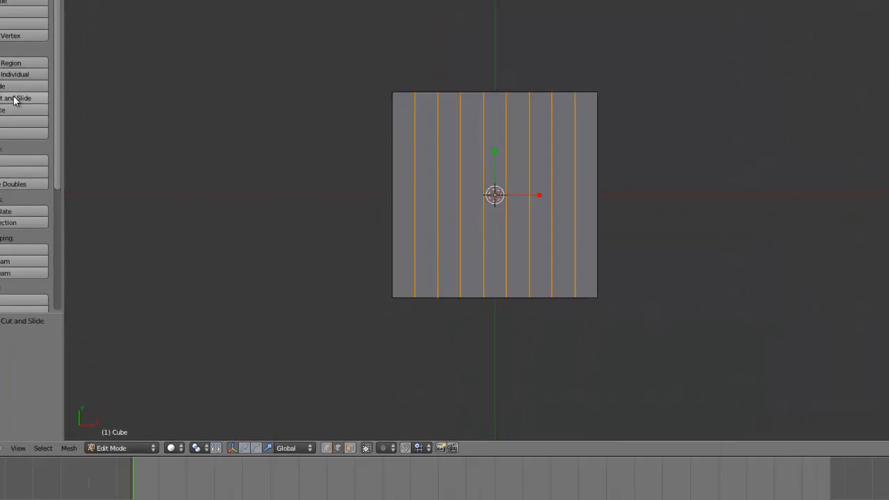
Add two crosswise loop cuts, one slid close to the slab's back edge and one close to its front edge
left_click(5, 46)
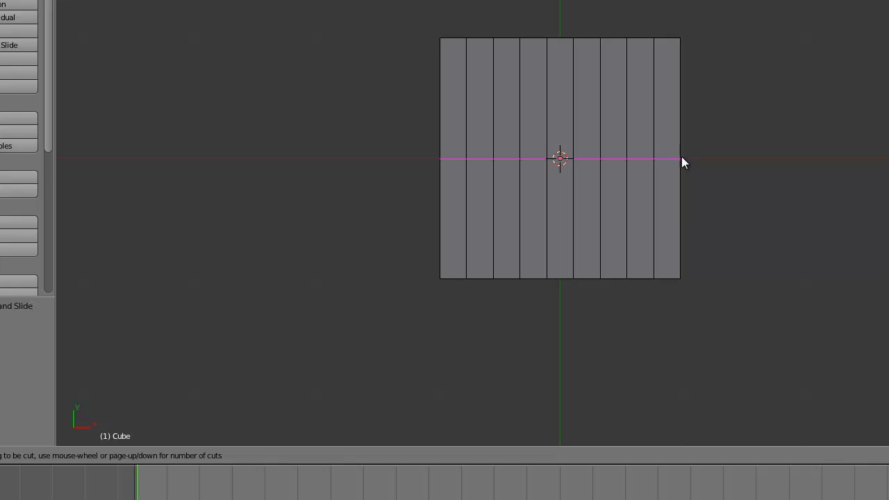
left_click(684, 160)
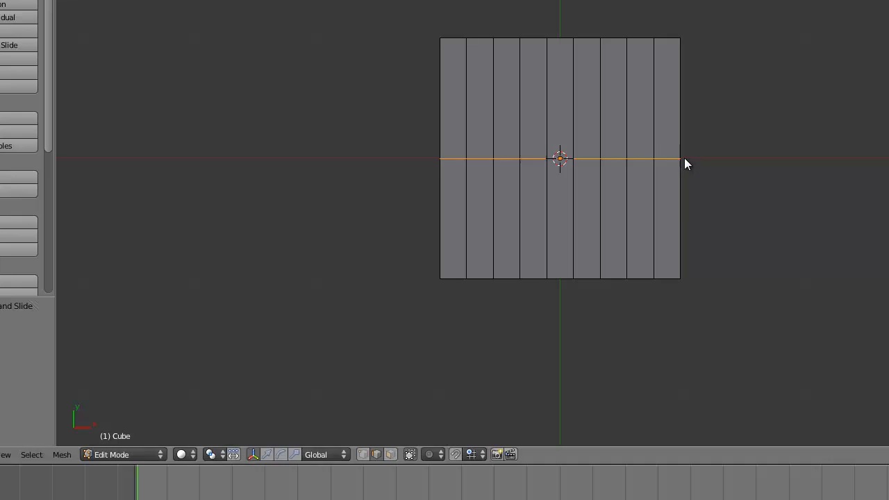
left_click(687, 59)
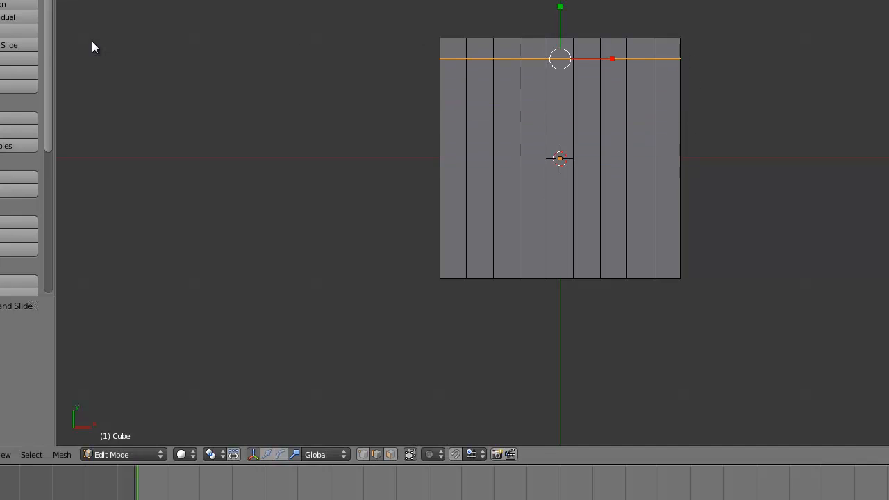
left_click(9, 46)
left_click(679, 171)
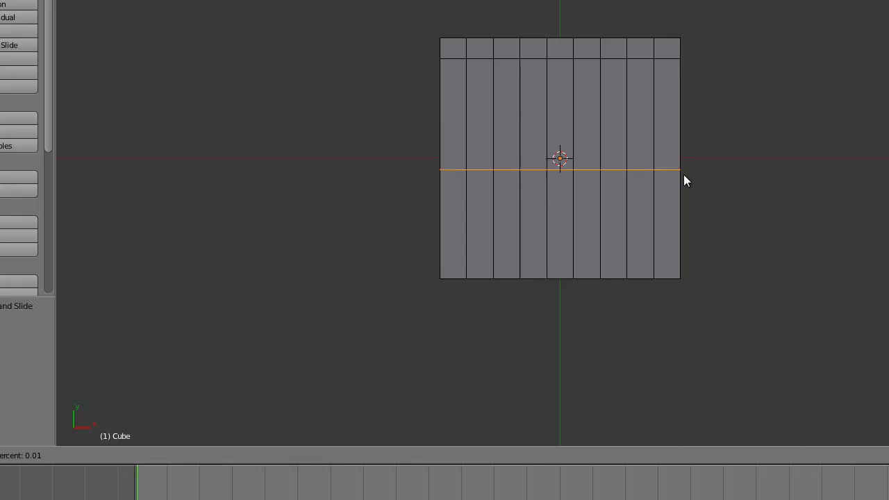
left_click(688, 248)
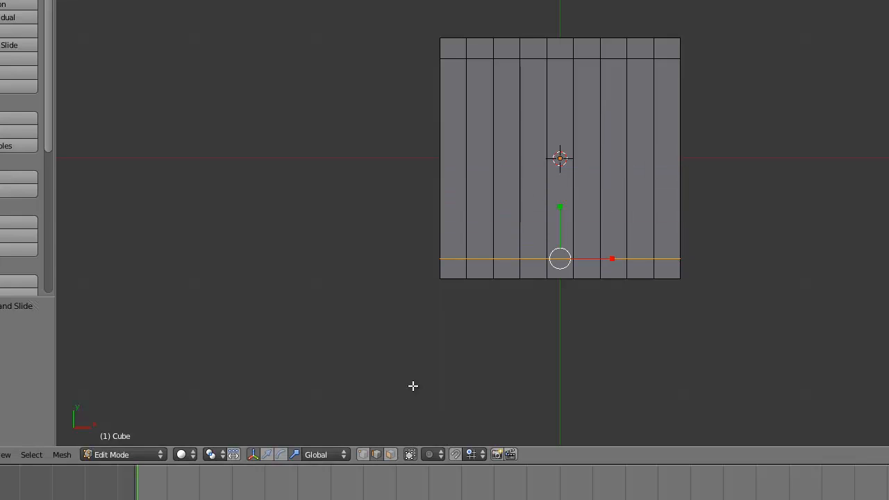
Extrude every other face of the slab's back row, five in total, upward about 2.218 units as backrest slats
left_click(392, 454)
left_click(453, 43)
left_click(515, 48, "shift")
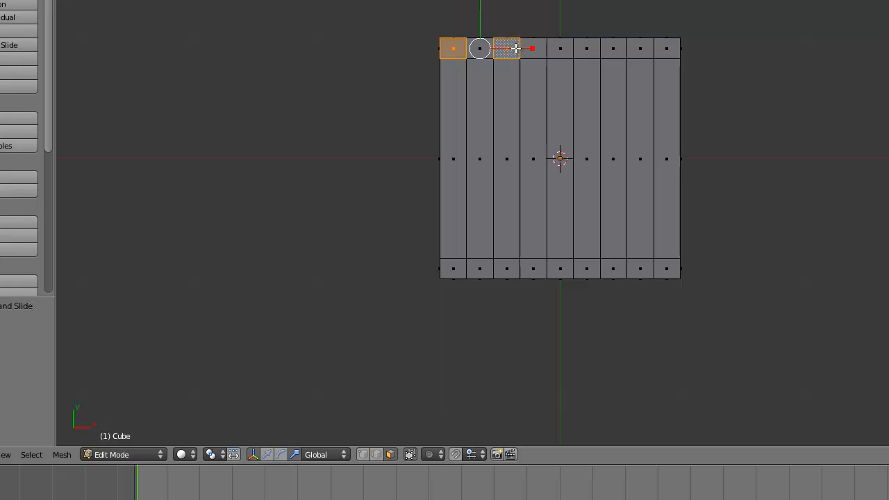
left_click(560, 47, "shift")
left_click(614, 47, "shift")
left_click(667, 48, "shift")
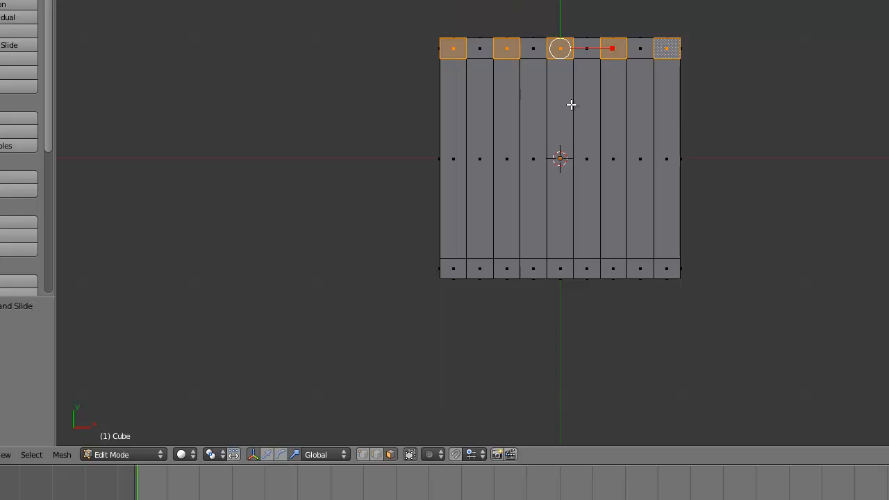
key("KP_1")
key("e")
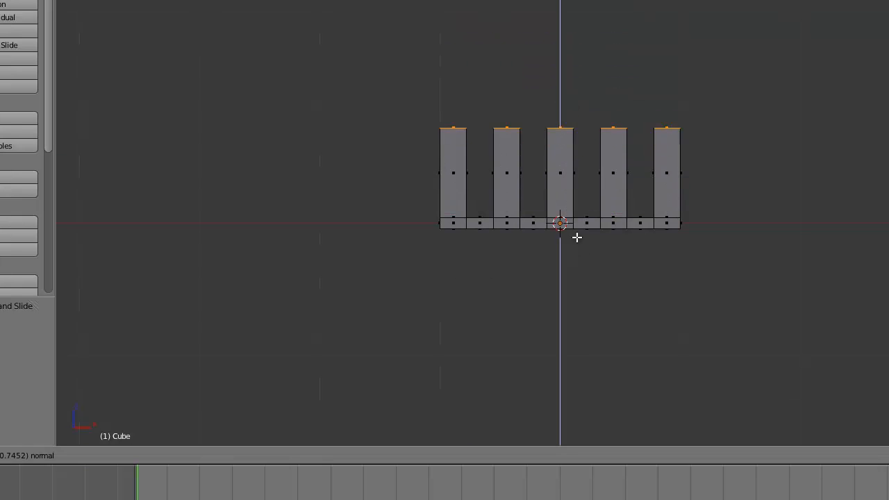
left_click(561, 64)
Extrude the four corner faces on the seat's underside downward about 1.36 units as legs and return to Object Mode
middle_click_drag(561, 65, 583, 54)
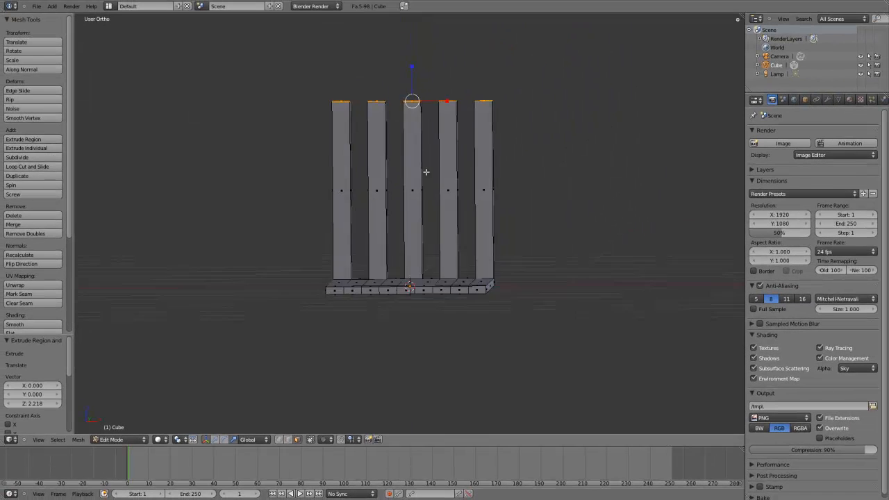
middle_click_drag(426, 171, 403, 246)
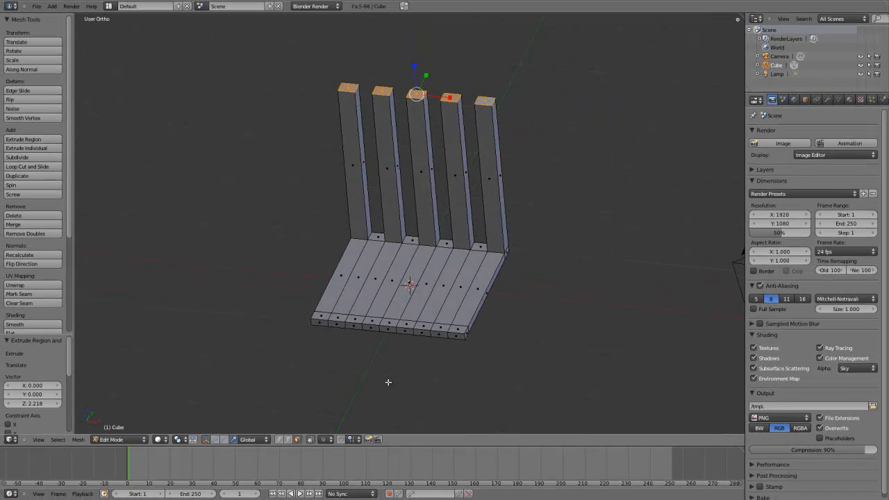
middle_click_drag(389, 382, 438, 189)
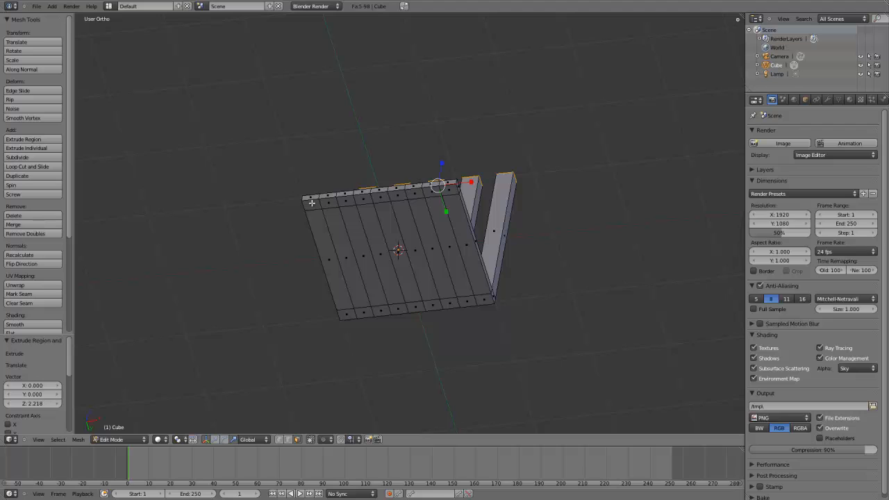
right_click(449, 189, "shift")
right_click(486, 299, "shift")
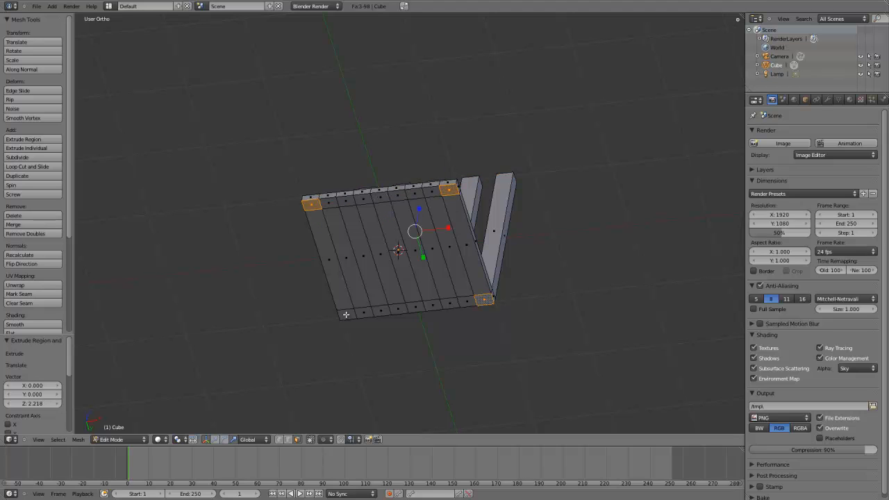
right_click(347, 314, "shift")
key("KP_1")
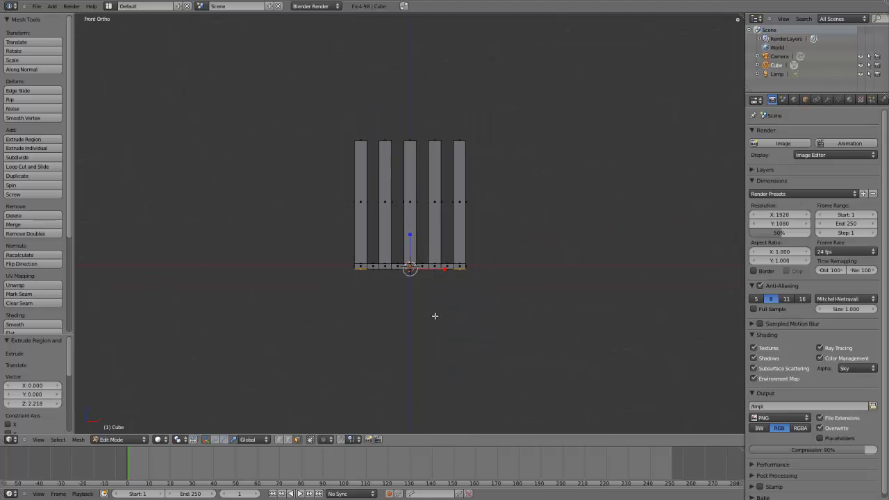
key("e")
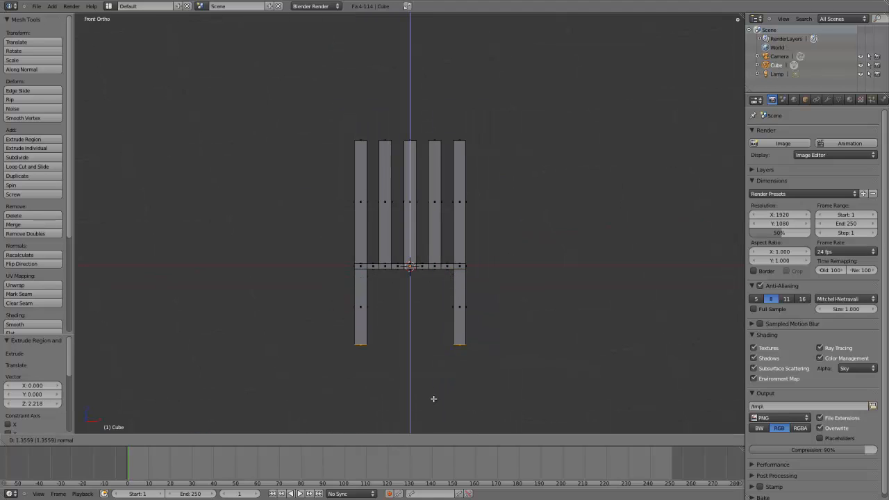
left_click(434, 399)
key("Tab")
middle_click_drag(441, 206, 431, 335)
In Edit Mode, fill a face between the top vertices of the first and second backrest slats
key("Tab")
scroll(413, 153, "up", 5)
scroll(392, 223, "up", 4)
middle_click_drag(514, 213, 388, 324)
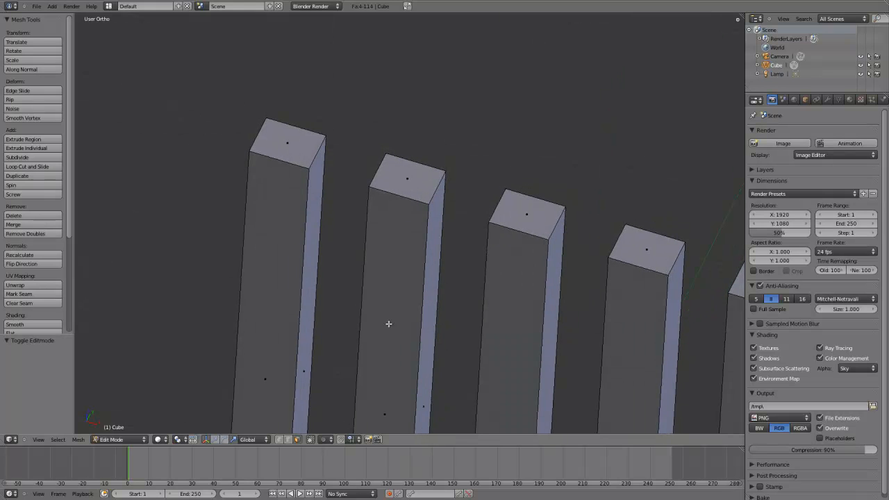
left_click(280, 444)
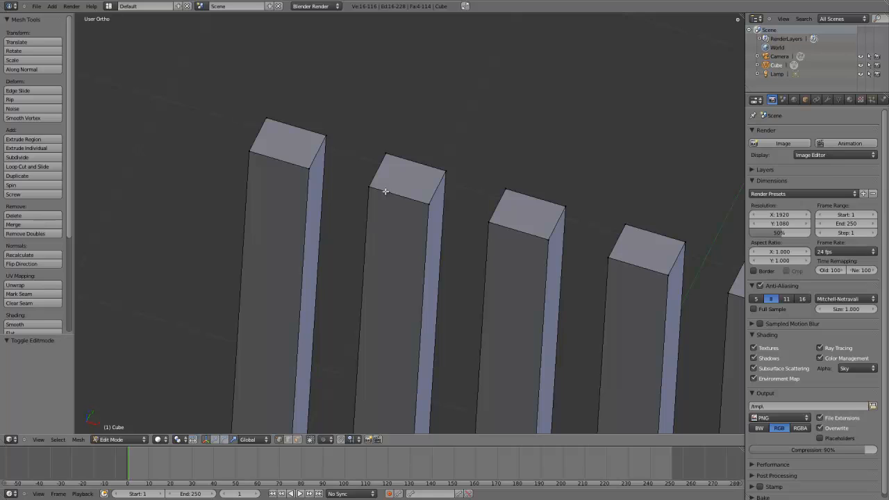
right_click(310, 171)
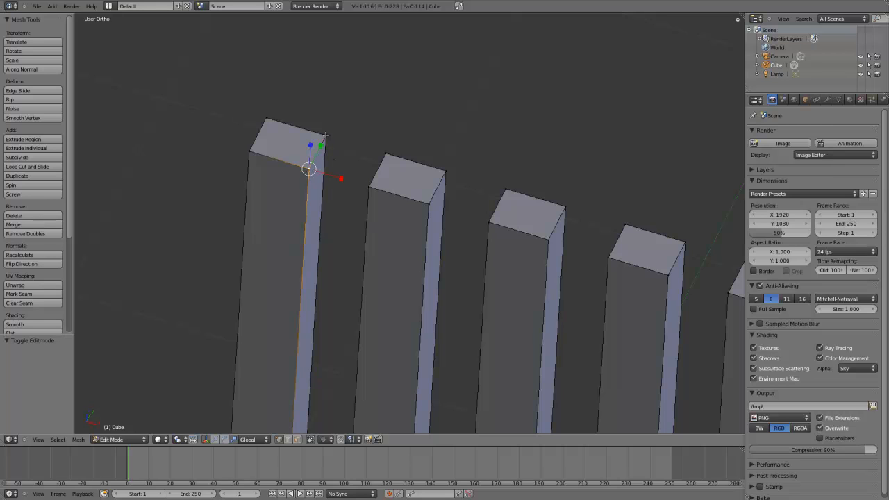
right_click(326, 134)
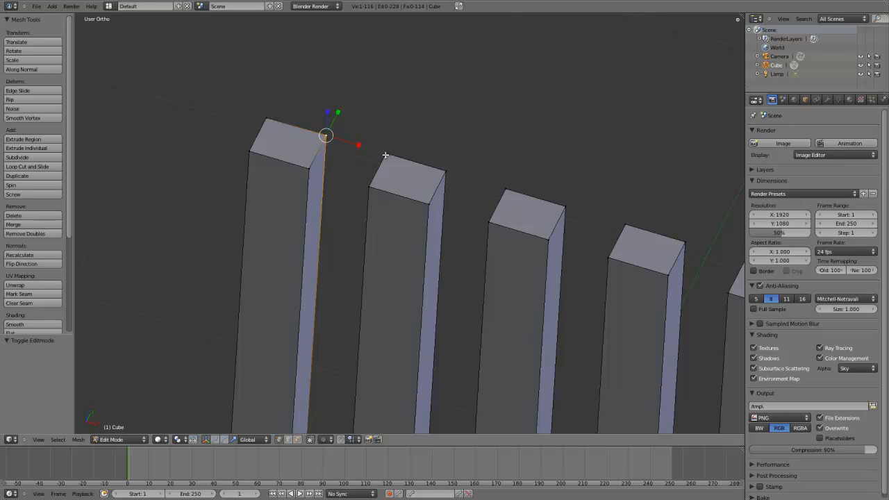
right_click(386, 155, "shift")
right_click(369, 187, "shift")
right_click(309, 168, "shift")
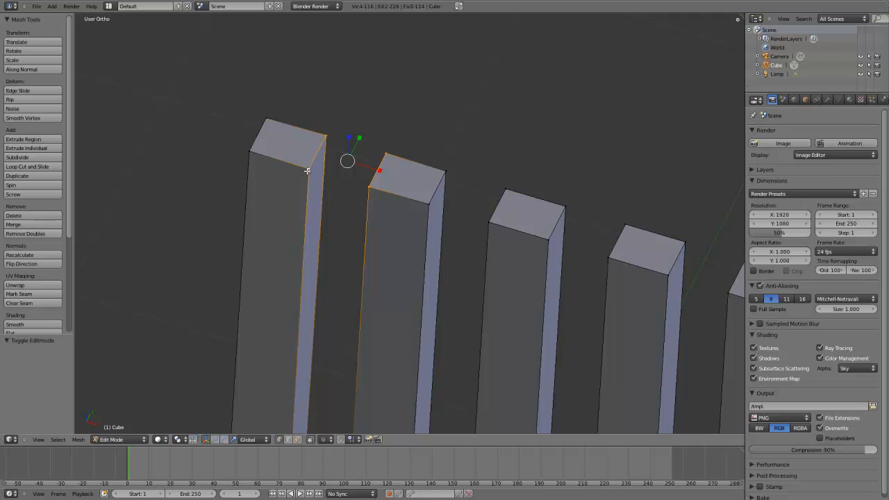
right_click(307, 171, "shift")
right_click(310, 172, "shift")
key("f")
Fill a four-vertex face bridging the tops of the second and third backrest slats
right_click(446, 170)
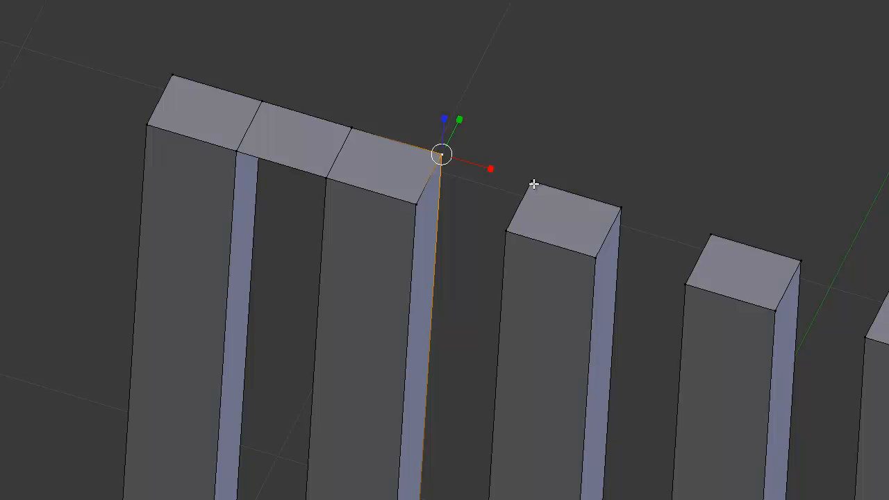
right_click(533, 183, "shift")
right_click(418, 203, "shift")
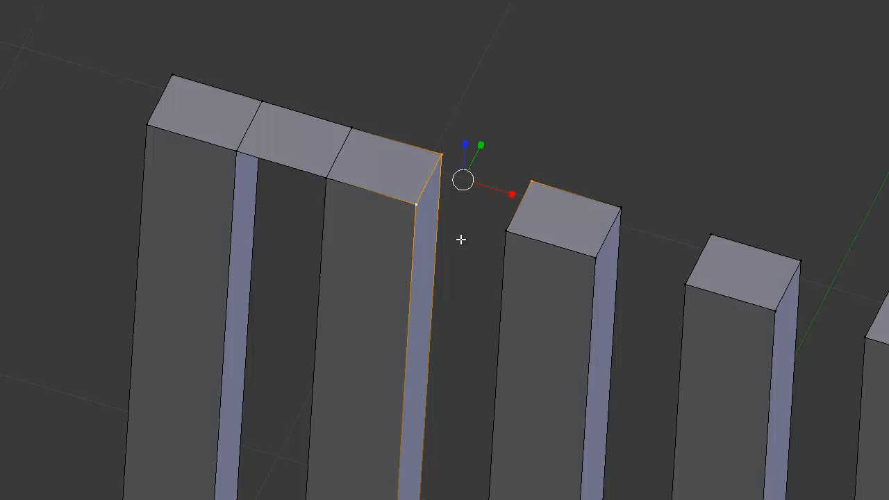
key("f")
key("ctrl+z")
right_click(507, 230, "shift")
key("f")
Bridge the tops of the third and fourth backrest slats with a face made from their four facing vertices
right_click(620, 207)
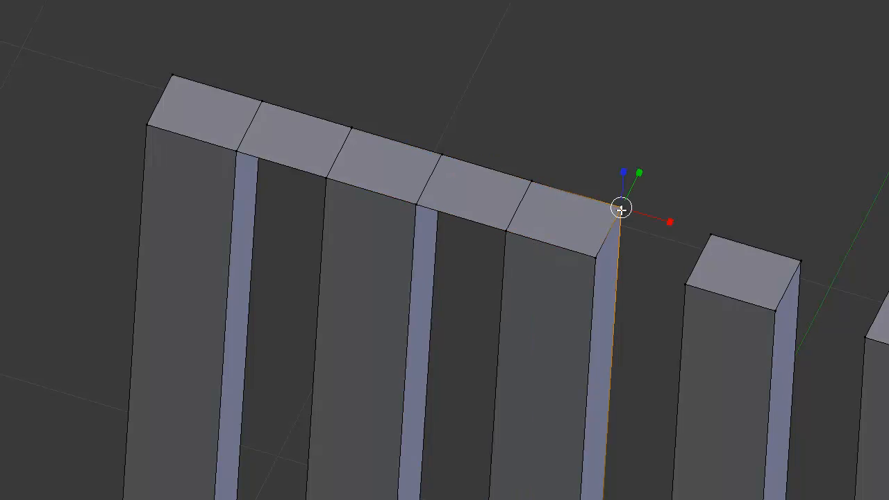
right_click(702, 247, "shift")
right_click(686, 284, "shift")
right_click(596, 258, "shift")
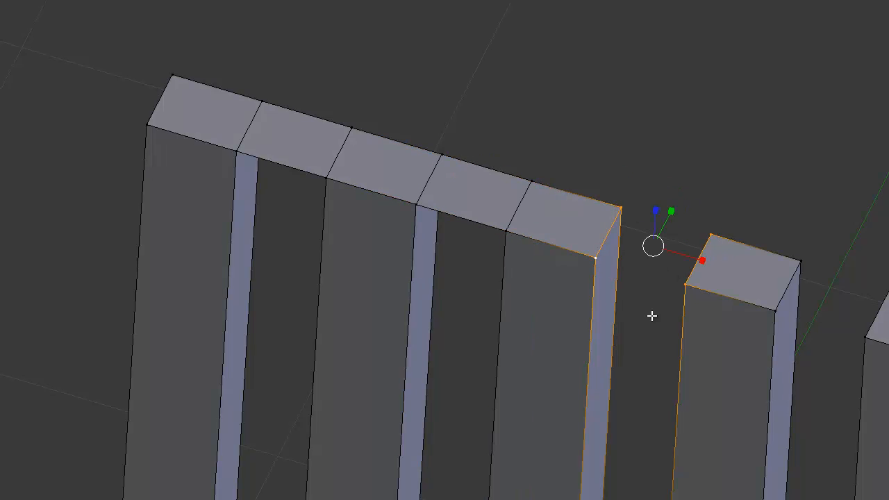
key("f")
Close the last top gap, between the fourth and fifth backrest slats, with a four-vertex face
middle_click_drag(727, 377, 431, 277, "shift")
right_click(489, 161)
right_click(586, 189, "shift")
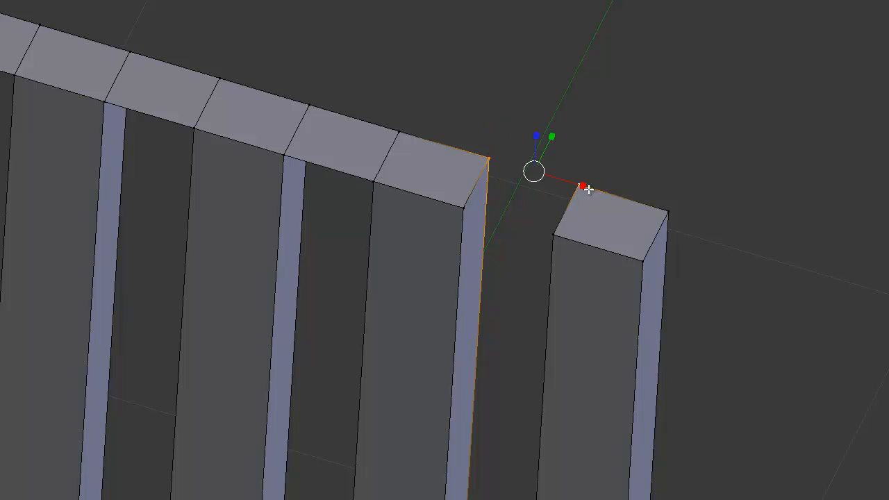
right_click(555, 230, "shift")
right_click(467, 213, "shift")
key("f")
scroll(506, 219, "down", 5)
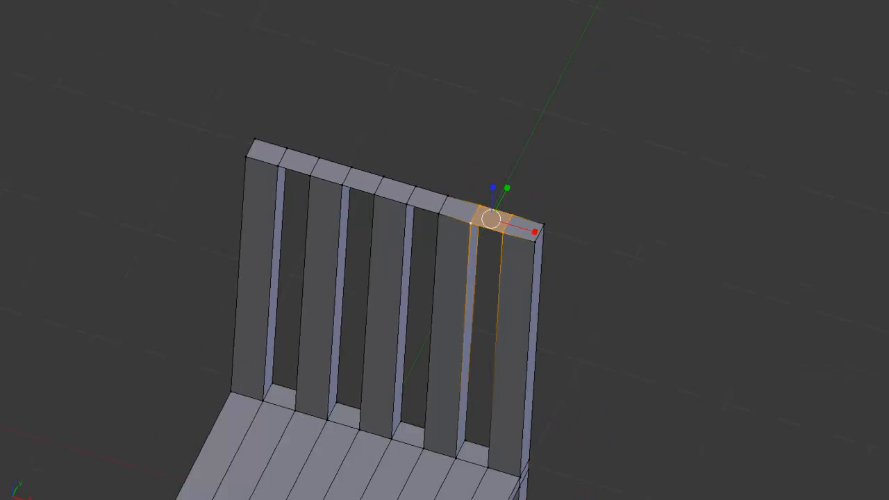
Select all nine faces along the top of the backrest and extrude them upward a short distance to form the top rail
key("3")
right_click(268, 151)
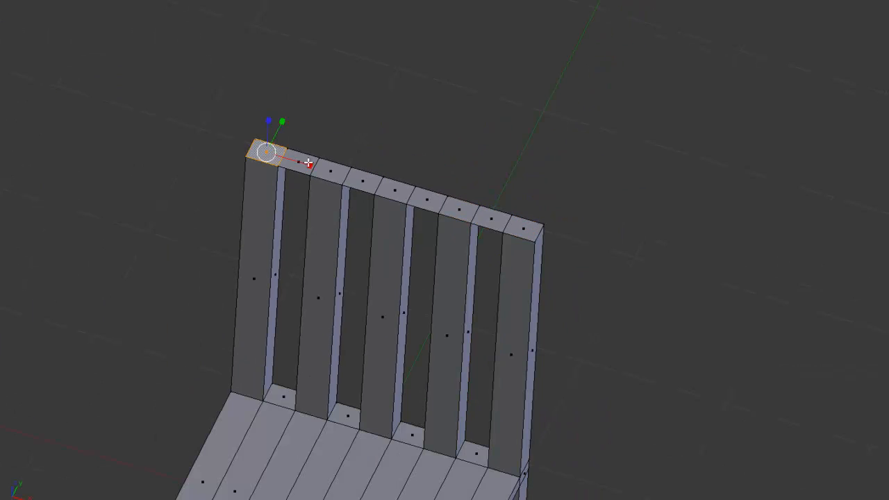
right_click(326, 170, "shift")
right_click(360, 179, "shift")
right_click(391, 189, "shift")
right_click(426, 198, "shift")
right_click(460, 207, "shift")
right_click(491, 217, "shift")
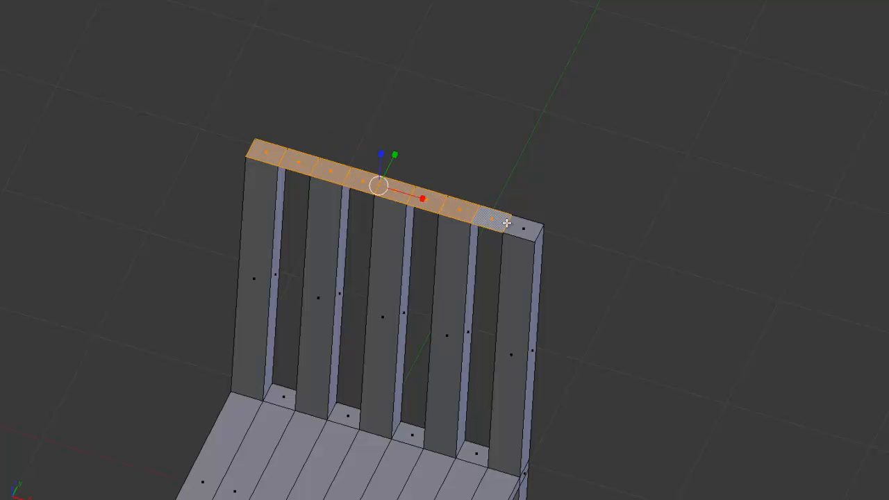
right_click(521, 225, "shift")
key("KP_1")
key("e")
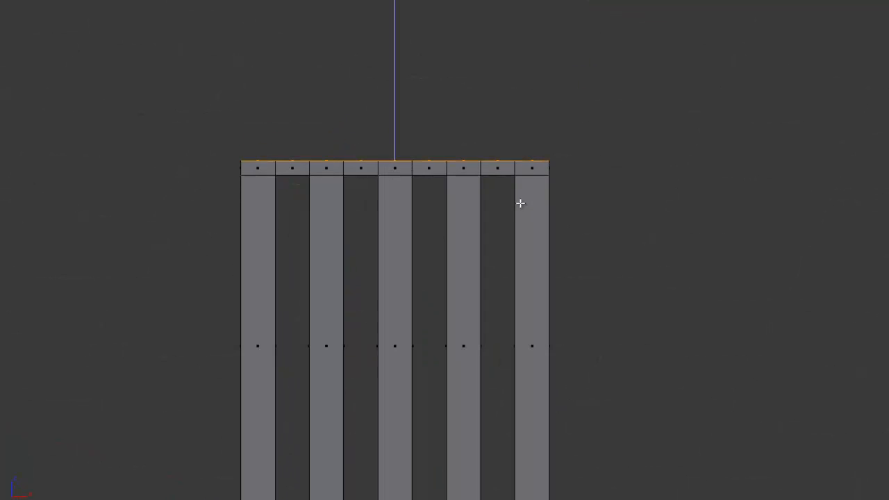
left_click(520, 194)
Examine the backrest and its top rail, comparing their appearance in Object Mode and Edit Mode
key("Tab")
scroll(535, 201, "down", 6)
middle_click_drag(540, 197, 533, 232)
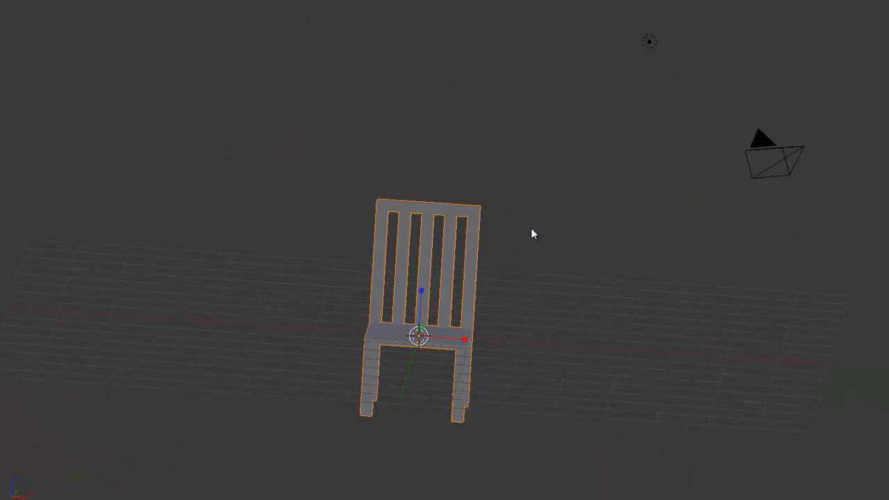
scroll(507, 243, "up", 3)
key("Tab")
scroll(480, 249, "up", 5)
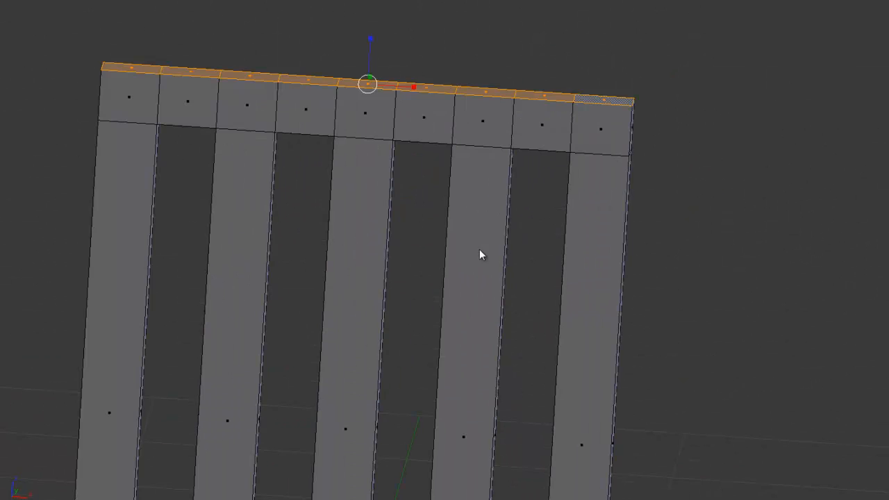
key("Tab")
scroll(479, 248, "down", 7)
scroll(480, 249, "up", 6)
key("Tab")
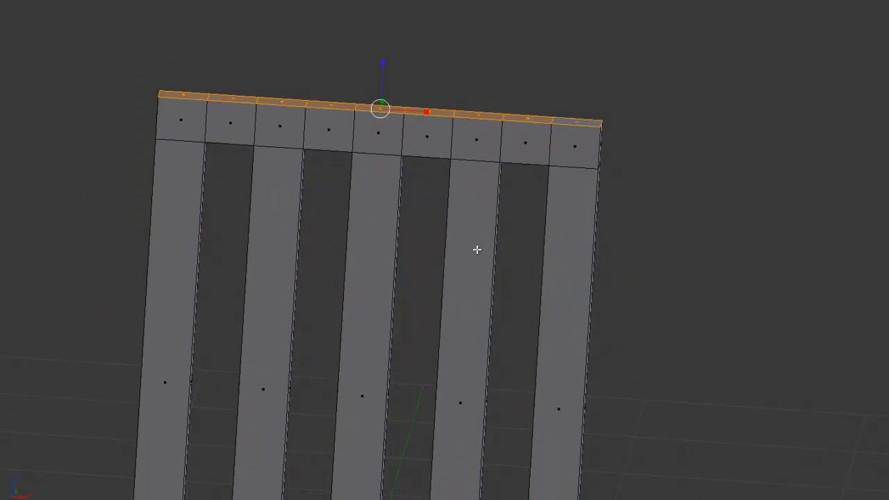
scroll(389, 243, "up", 6)
scroll(397, 209, "down", 6)
scroll(378, 314, "down", 3)
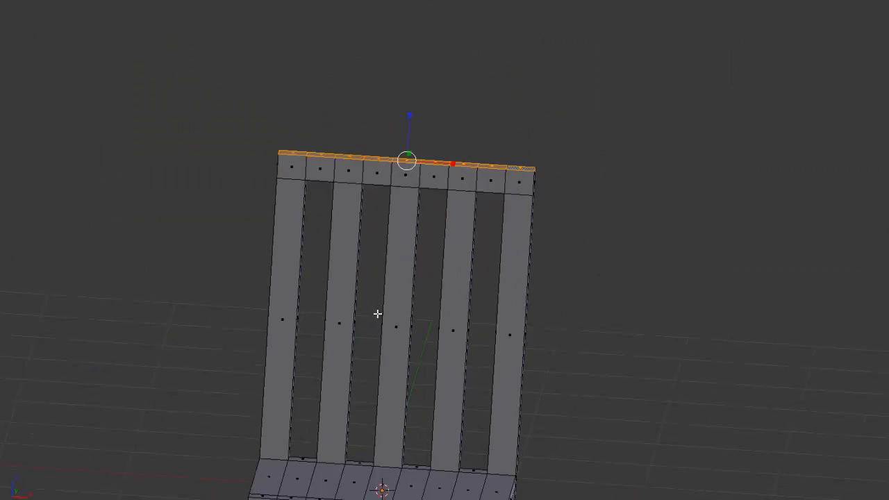
scroll(377, 314, "down", 3)
Return to Object Mode and look over the complete chair from the front, both close up and from farther away
middle_click_drag(417, 312, 454, 355)
key("Tab")
scroll(423, 318, "up", 4)
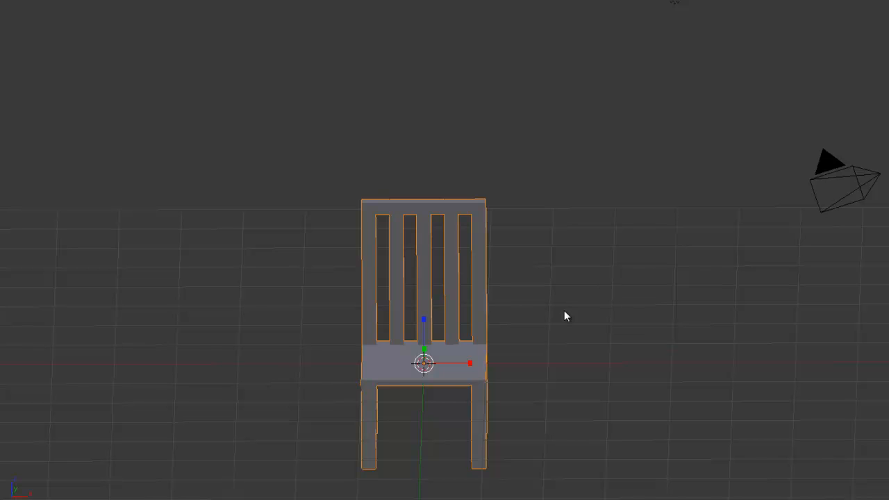
scroll(561, 306, "down", 3)
middle_click_drag(458, 331, 469, 281, "shift")
scroll(472, 277, "up", 5)
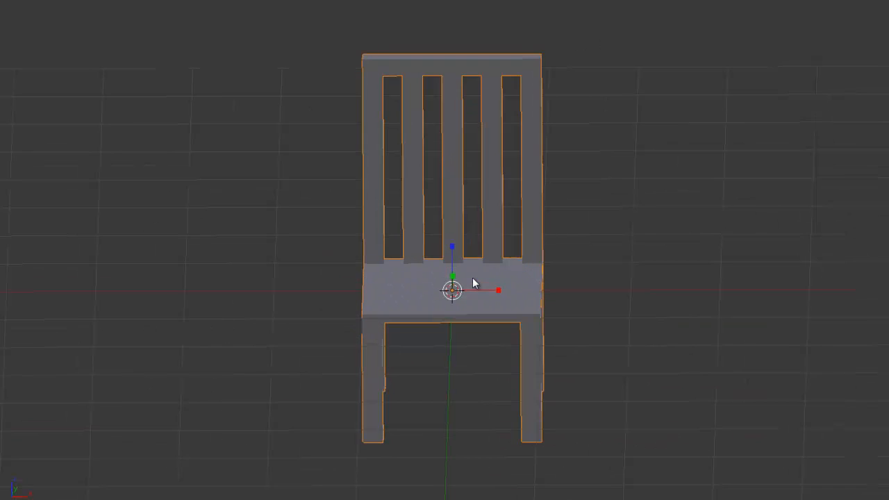
middle_click_drag(473, 234, 463, 244, "shift")
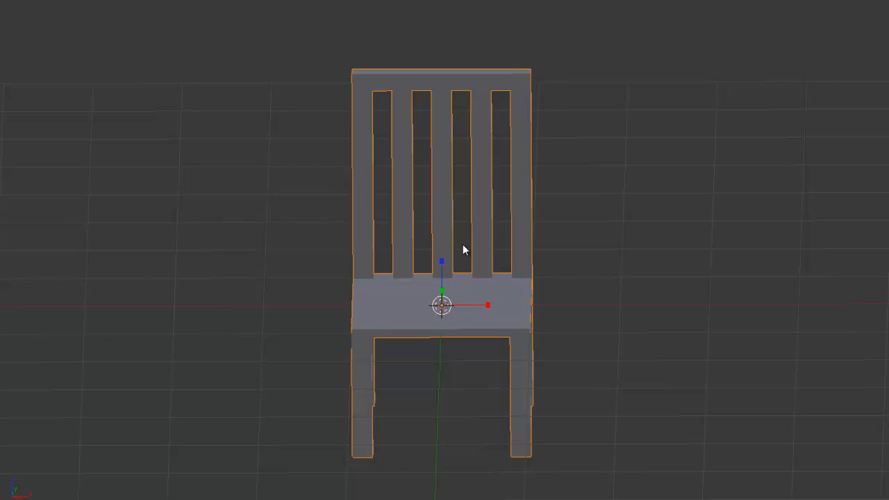
scroll(463, 244, "down", 4)
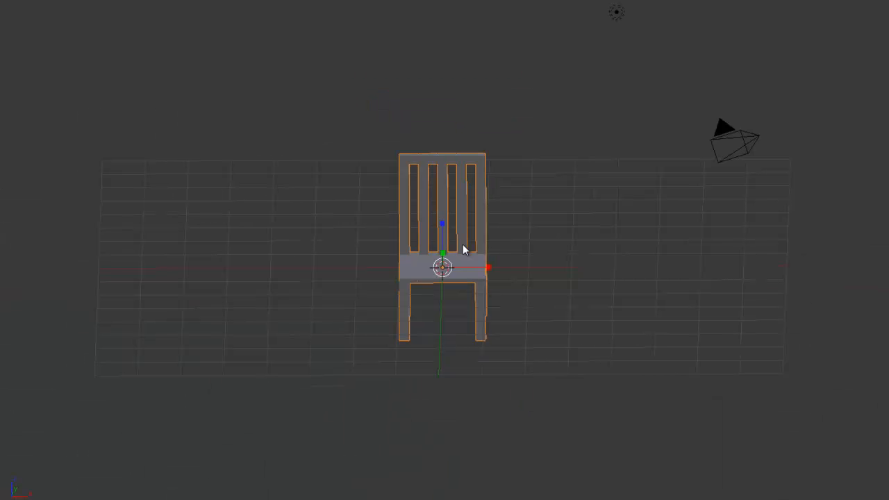
scroll(463, 244, "up", 4)
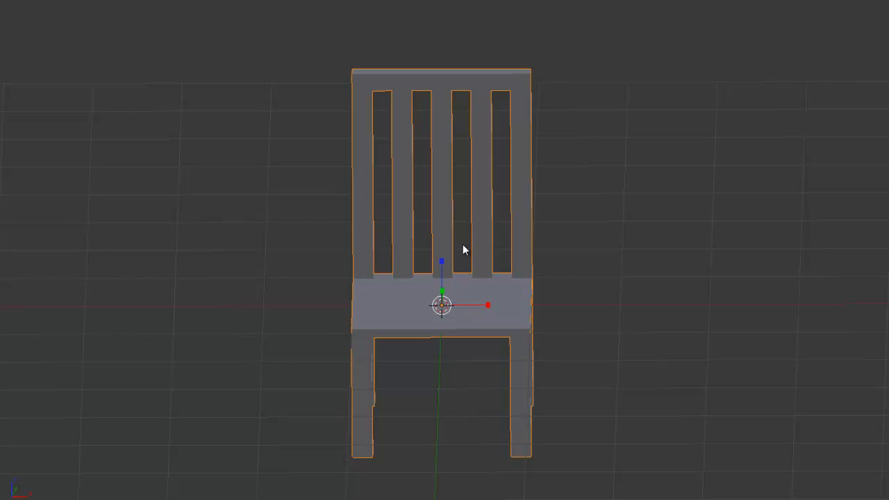
scroll(463, 244, "down", 4)
scroll(462, 244, "up", 4)
scroll(472, 266, "down", 2)
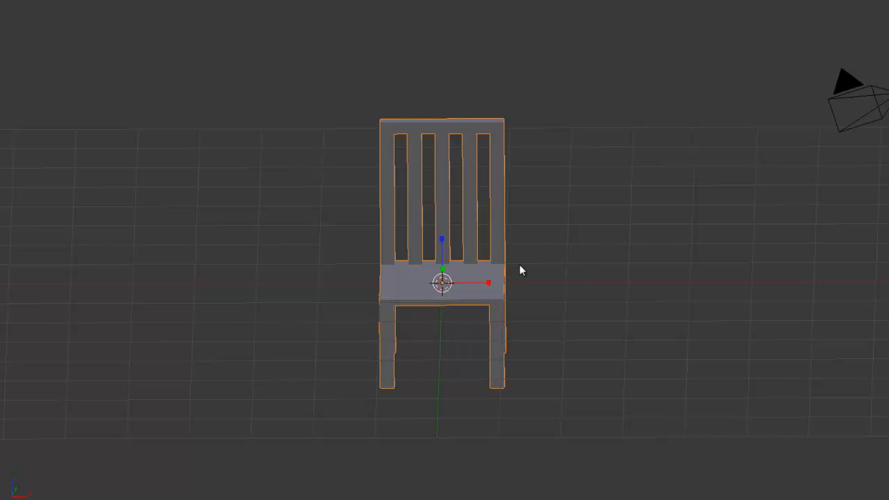
Move the chair to the second layer, check that layer, and return to the empty first layer
key("m")
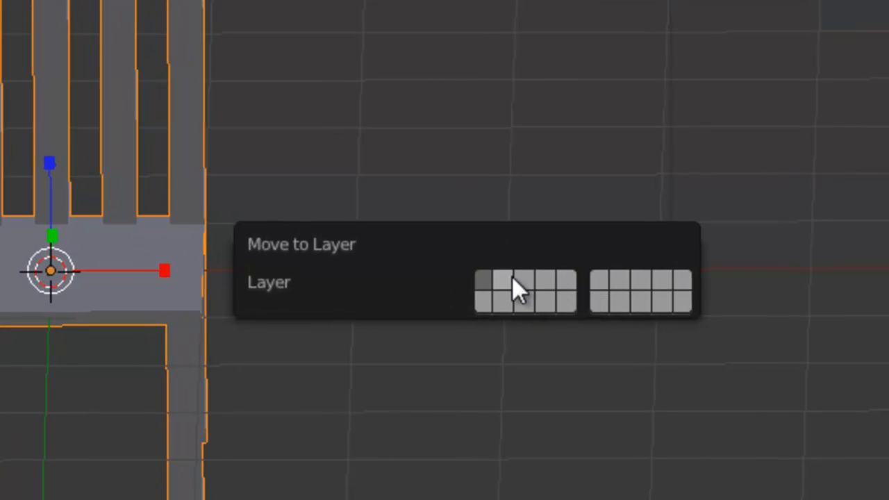
left_click(506, 282)
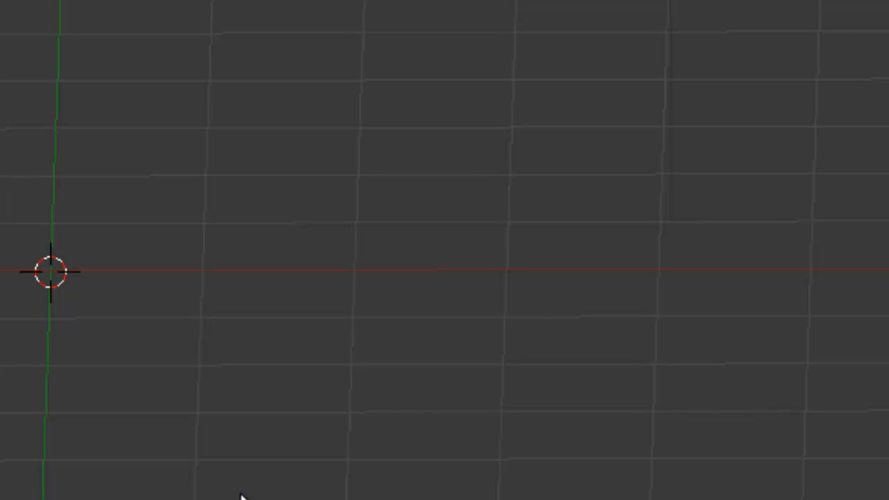
key("2")
key("1")
In front view, add a cube at the origin and scale it down along Z into a thin slab
key("KP_1")
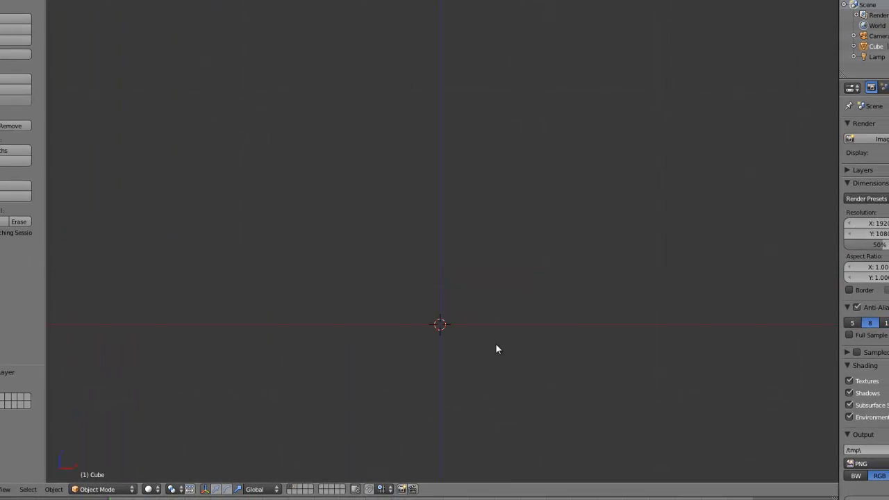
middle_click_drag(496, 347, 494, 313, "shift")
key("shift+a")
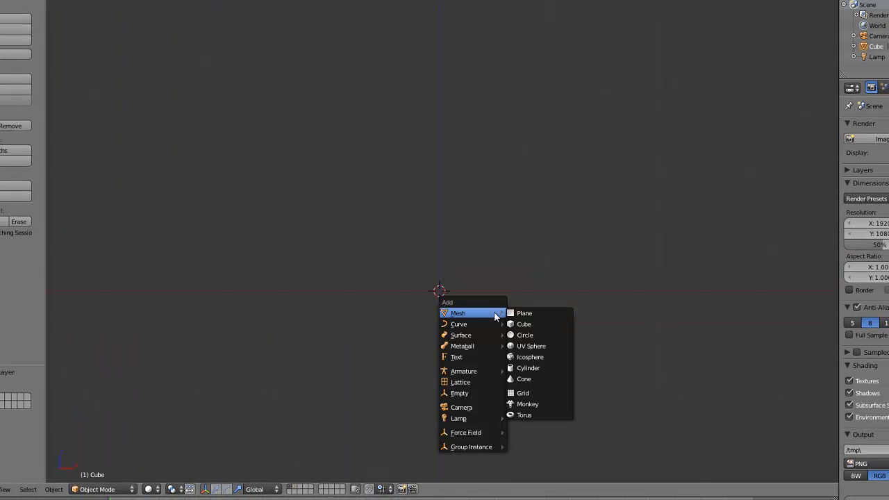
left_click(537, 323)
key("s")
key("z")
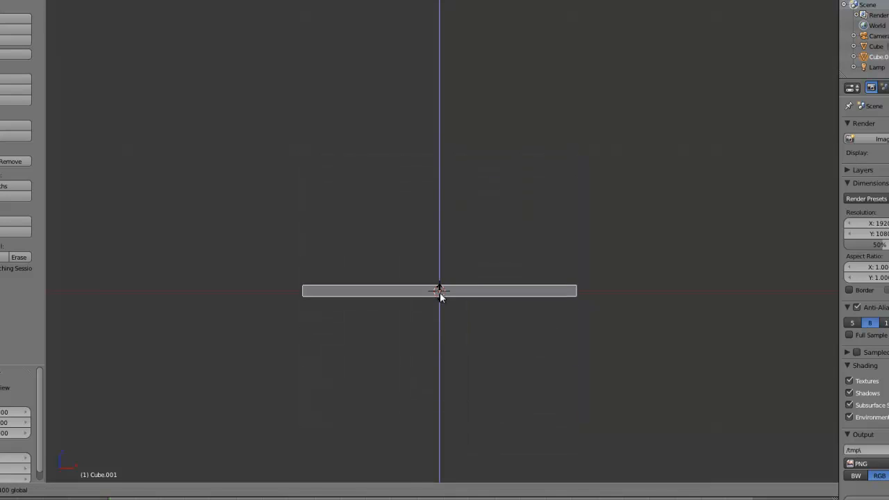
left_click(439, 292)
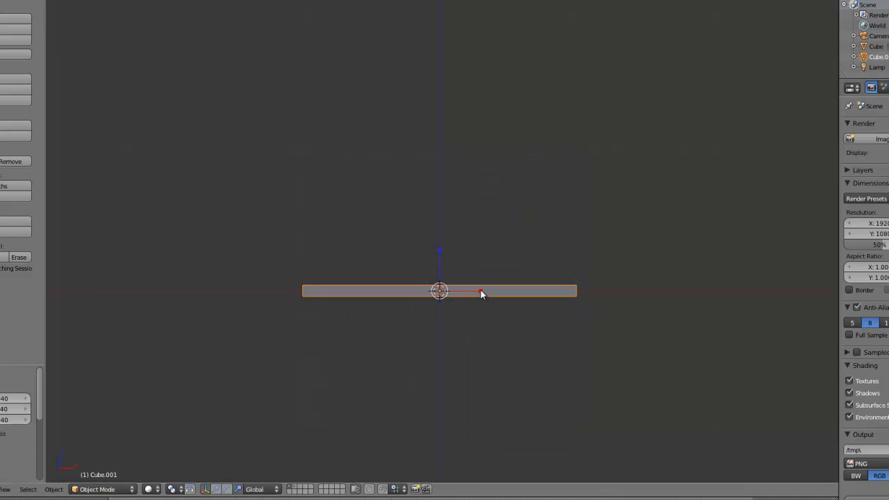
key("s")
key("x")
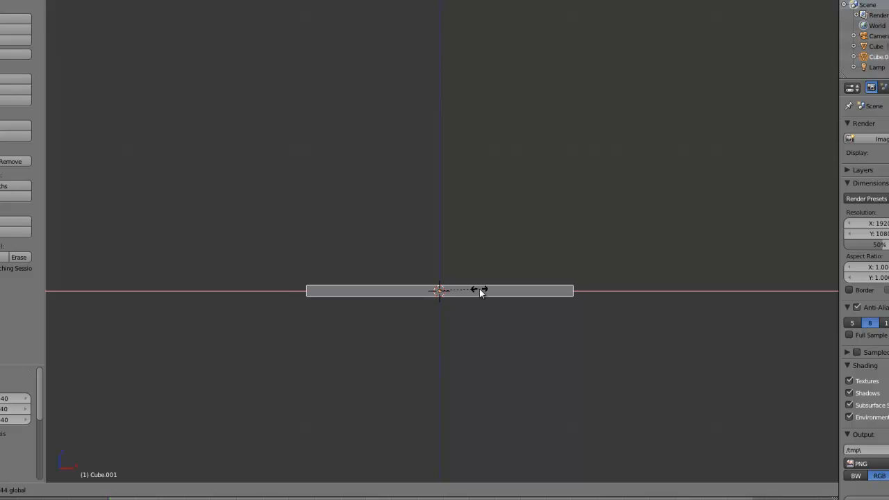
left_click(481, 290)
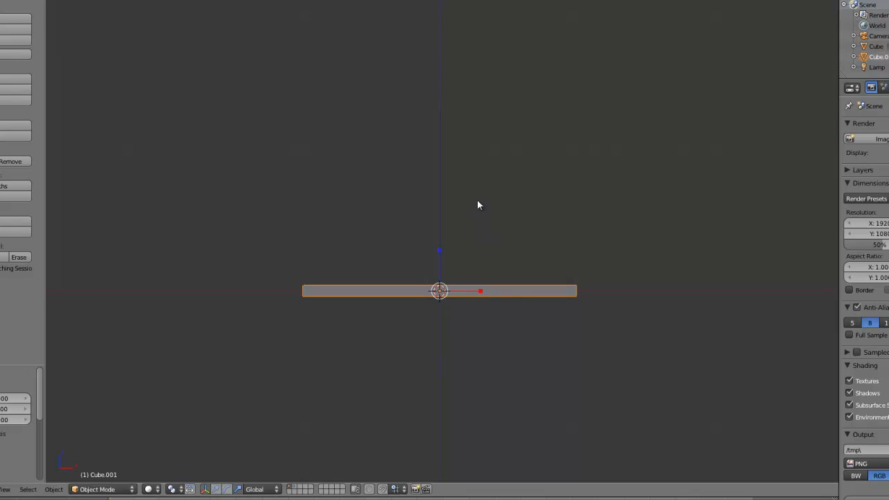
Stretch the slab along X to roughly one and two-thirds times its depth, making a rectangular tabletop
middle_click_drag(477, 200, 448, 219)
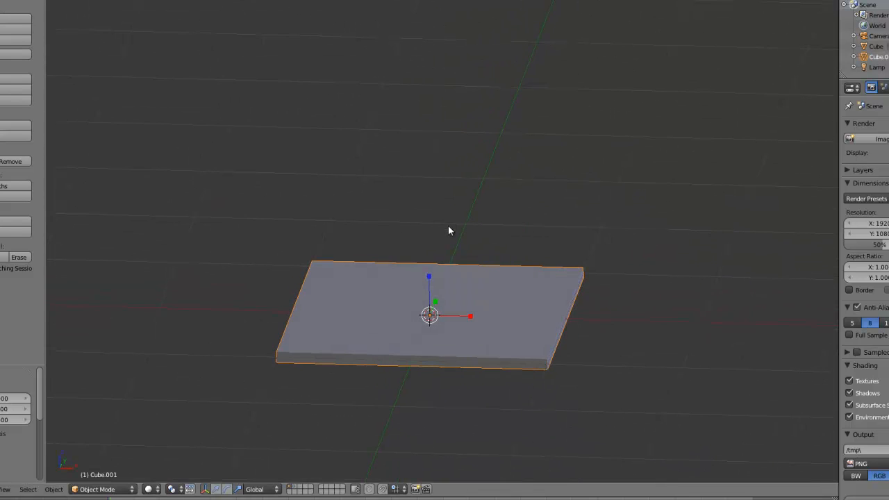
scroll(448, 226, "up", 2)
scroll(448, 225, "down", 3)
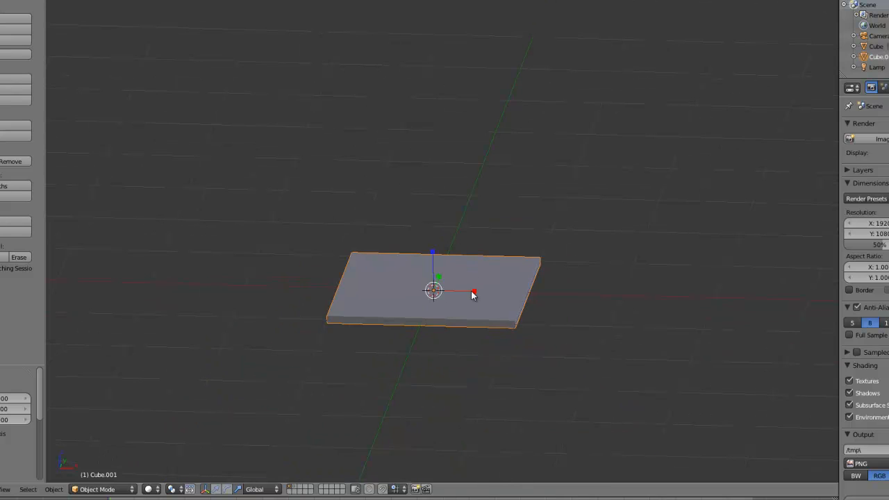
left_click(473, 294)
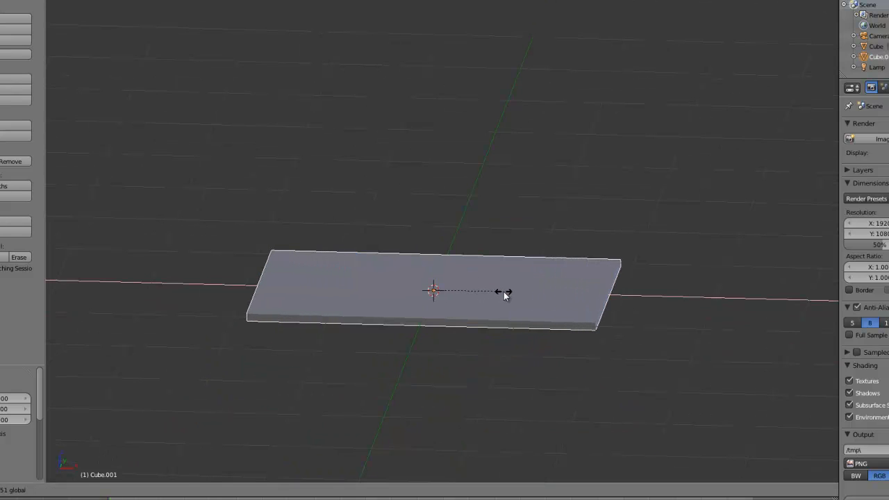
left_click(496, 289)
In top view and Edit Mode, cut a loop across the slab parallel to Y and slide it close to the -X end
middle_click_drag(473, 264, 452, 343)
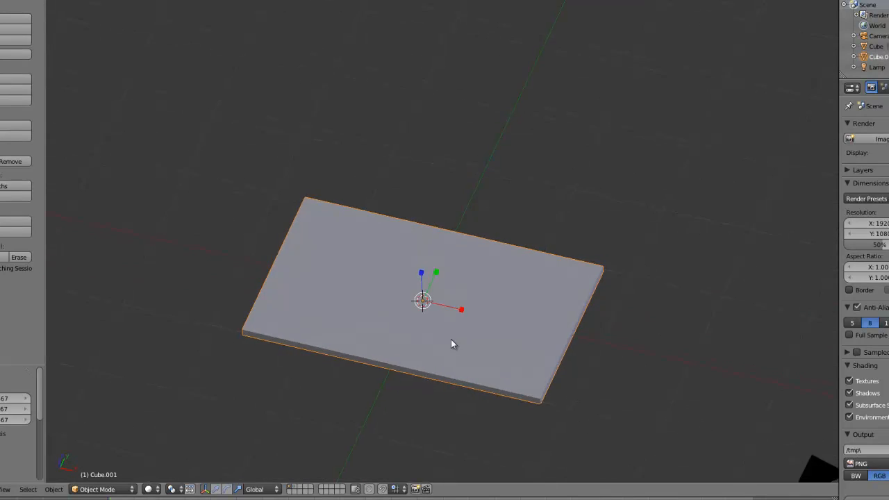
middle_click_drag(396, 303, 447, 354)
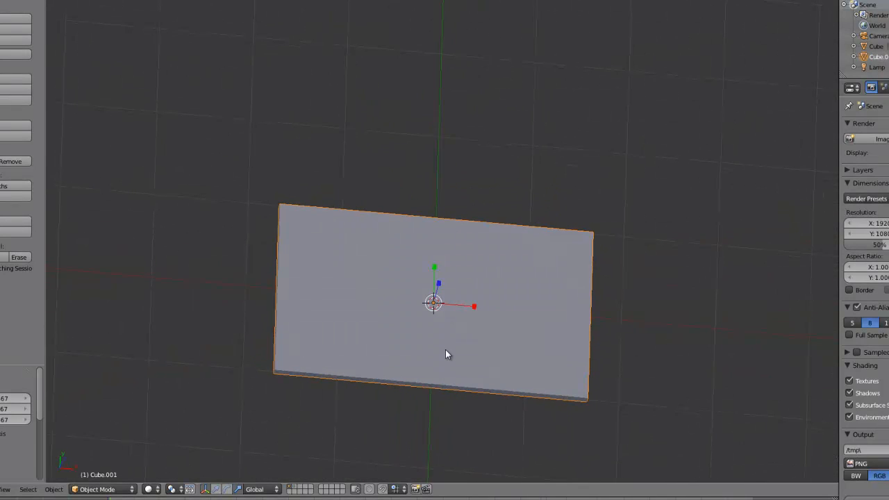
key("KP_7")
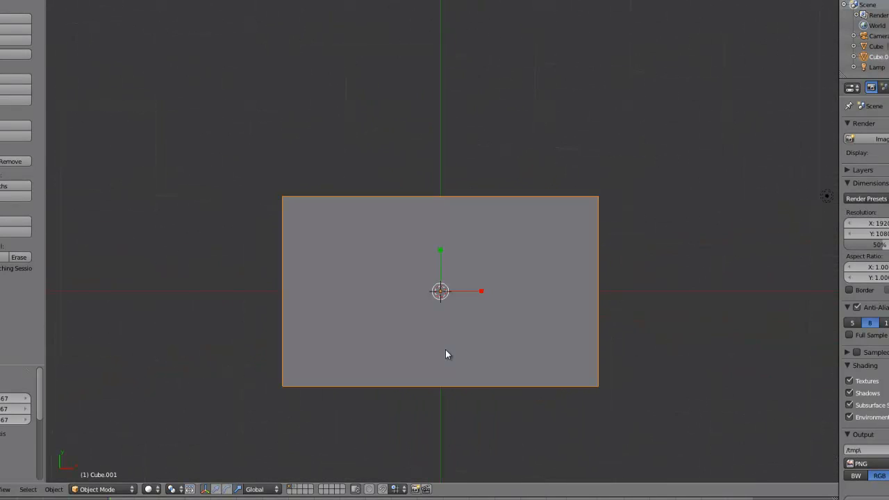
key("Tab")
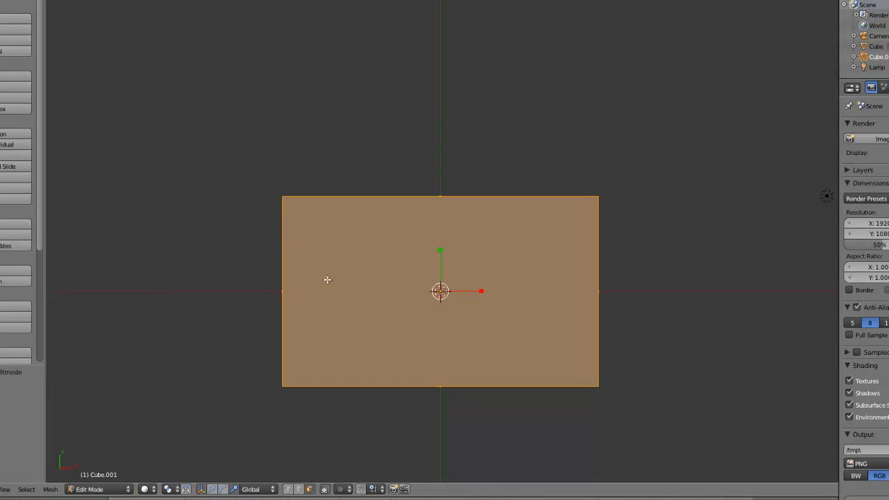
left_click(16, 170)
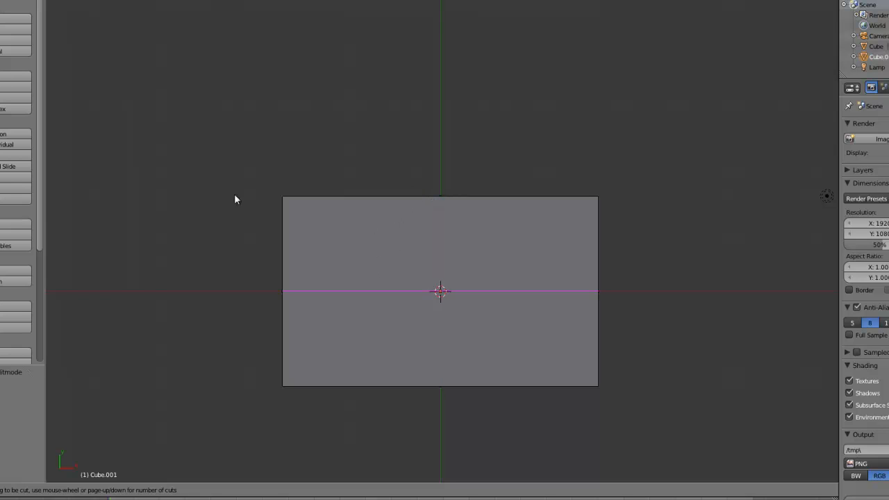
key("Escape")
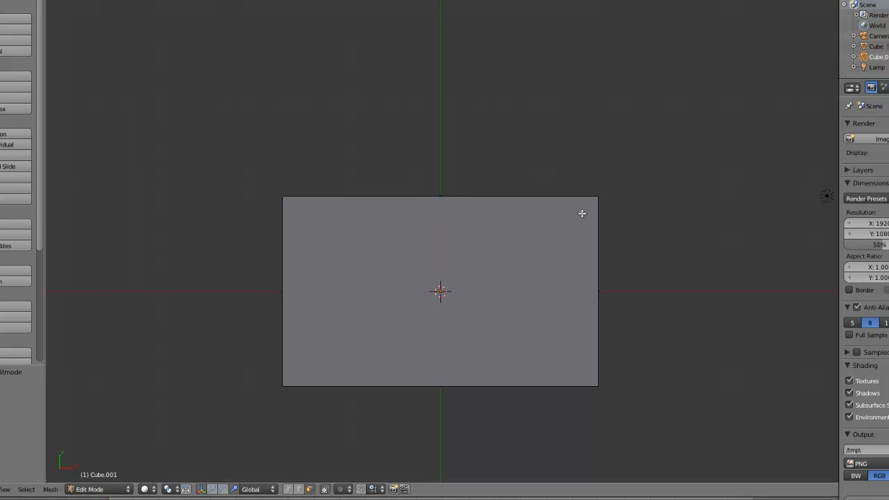
left_click(1, 169)
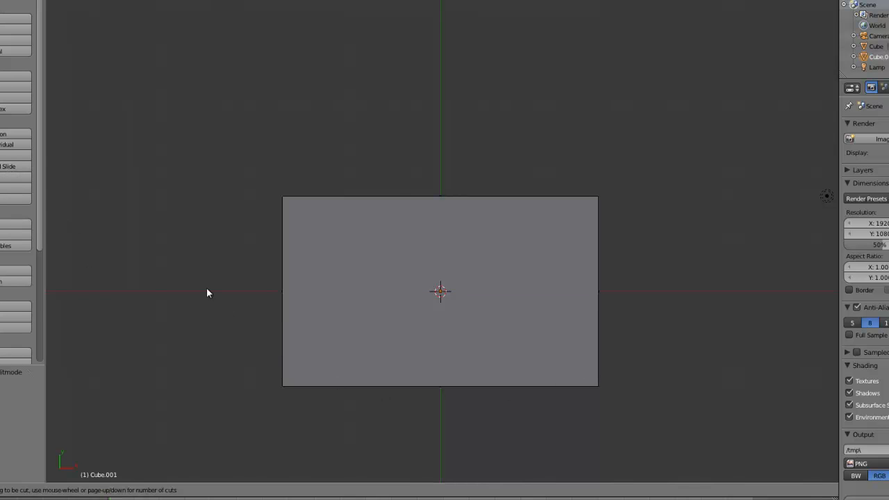
left_click(436, 202)
left_click(298, 224)
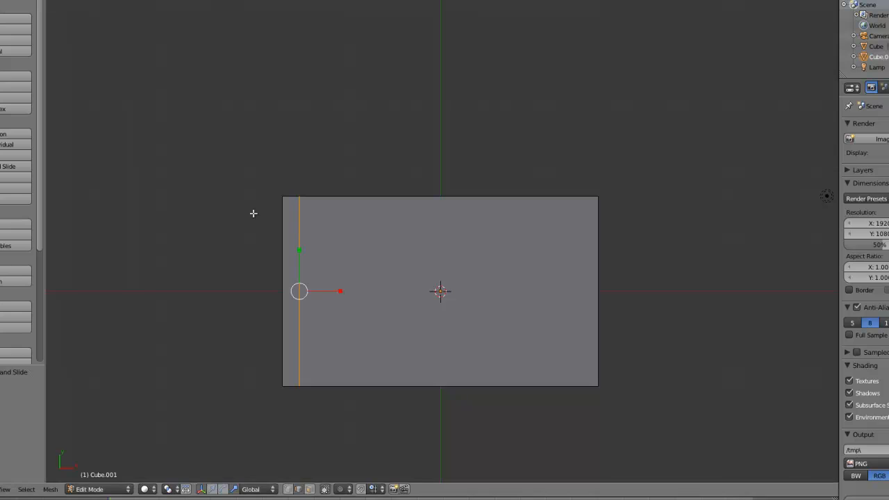
Cut a matching loop parallel to Y and slide it about 0.87 toward the +X end of the slab
left_click(8, 169)
left_click(466, 197)
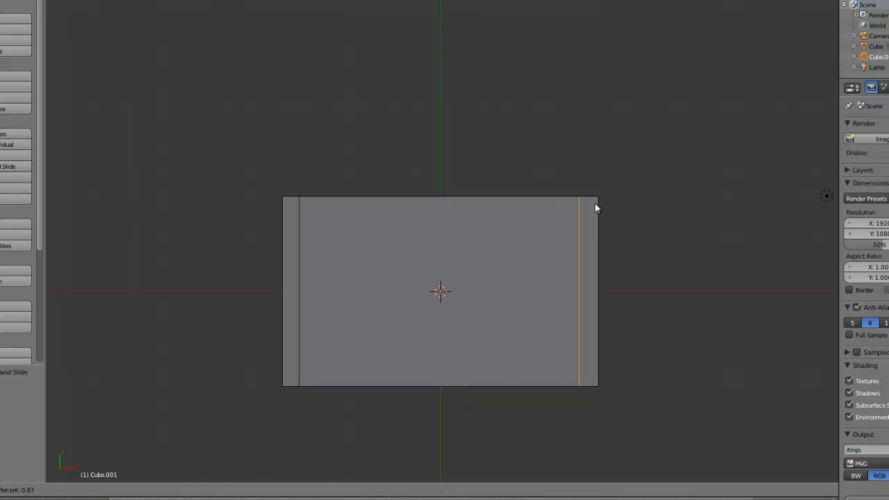
left_click(595, 202)
Cut two loops across the slab parallel to X, sliding one close to the +Y edge and the other about 0.82 toward the -Y edge
left_click(2, 169)
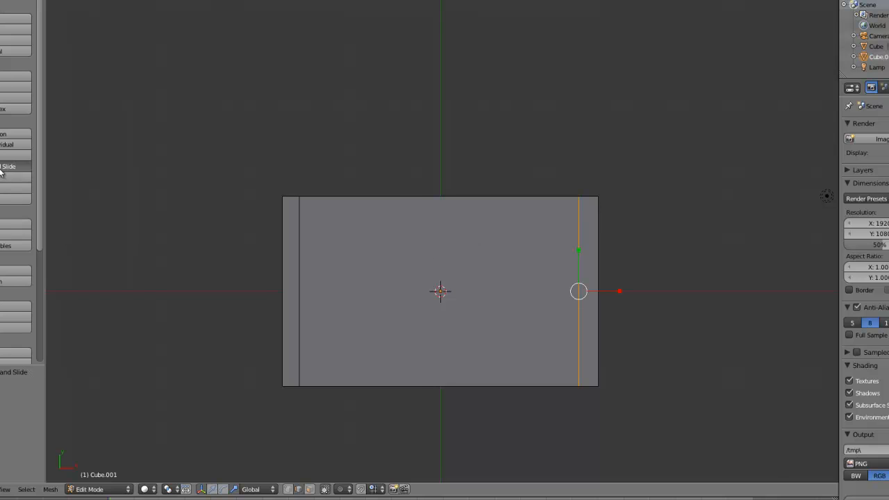
left_click(601, 291)
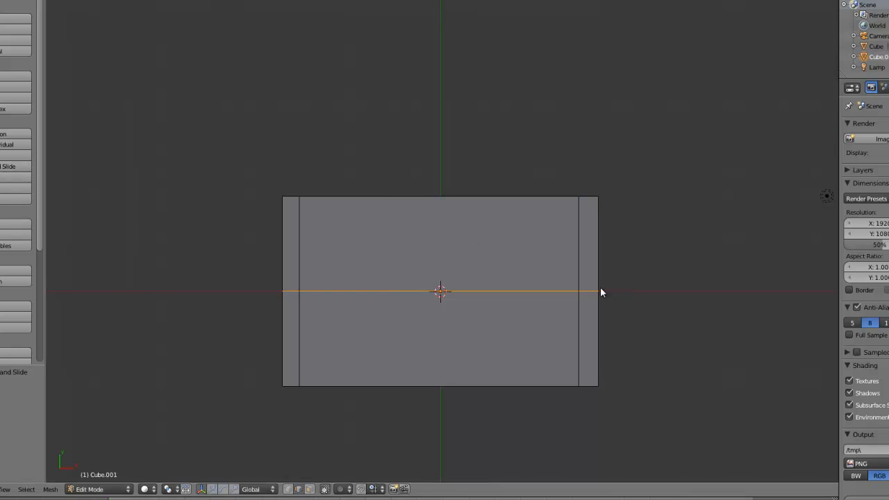
left_click(604, 213)
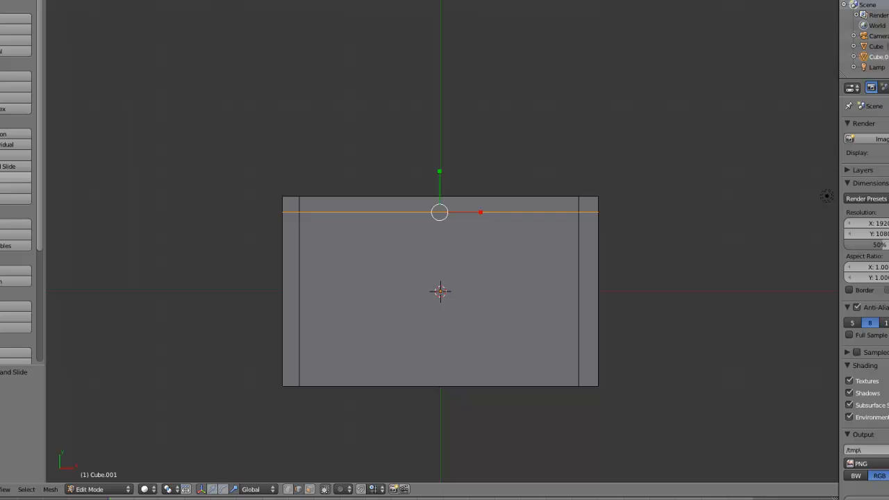
left_click(14, 166)
left_click(588, 301)
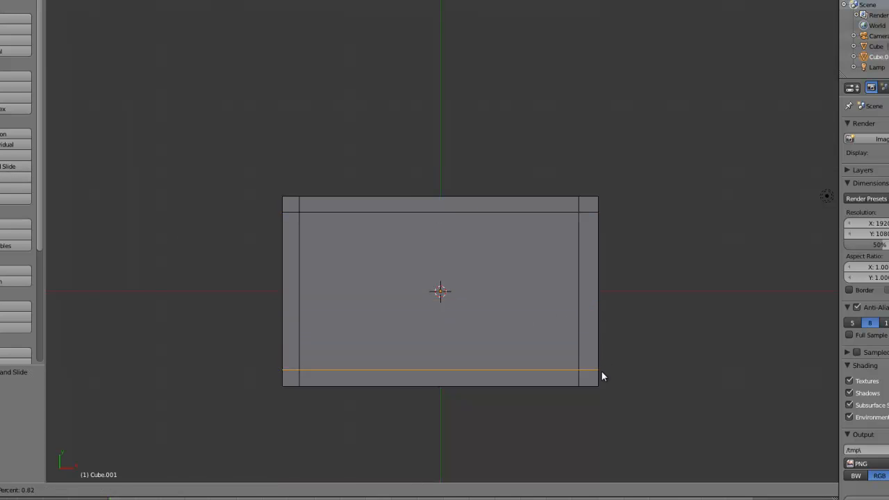
left_click(601, 375)
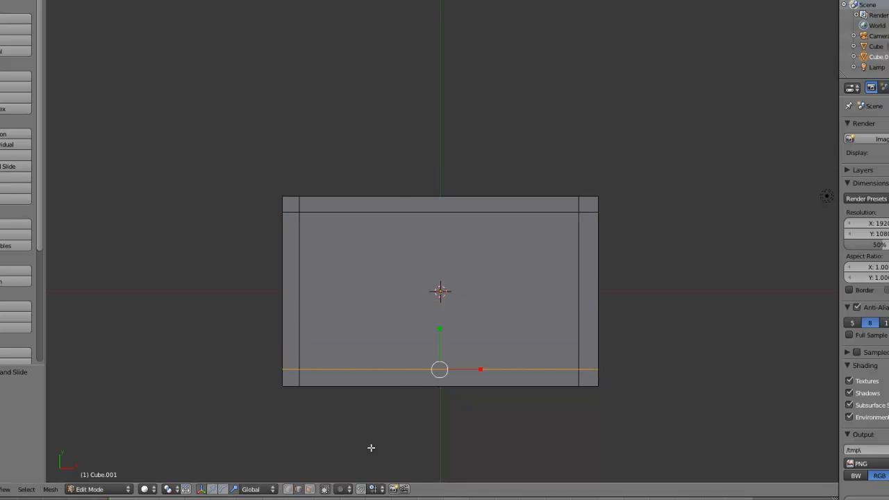
In face select mode, extrude the four corner faces on the slab's underside about 1.09 downward in front view to form table legs
left_click(310, 491)
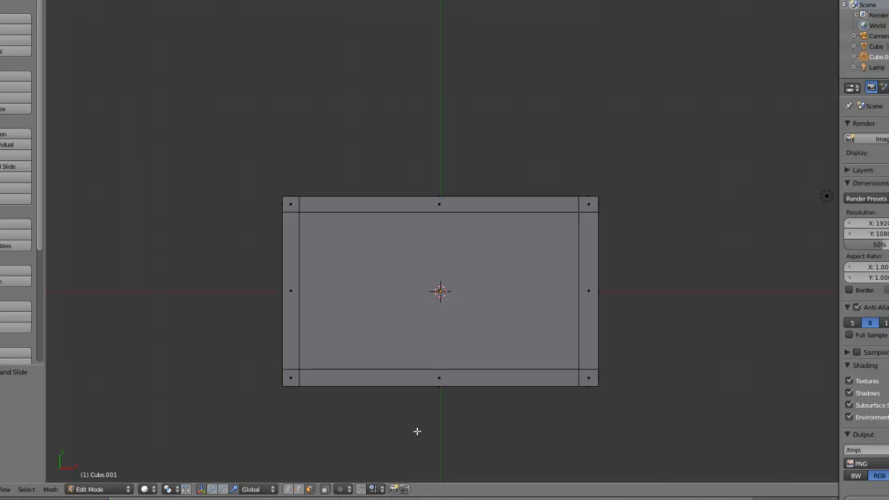
mouse_move(417, 432)
middle_mouse_down()
mouse_move(451, 302)
mouse_move(426, 238)
mouse_move(466, 339)
mouse_move(400, 282)
middle_mouse_up()
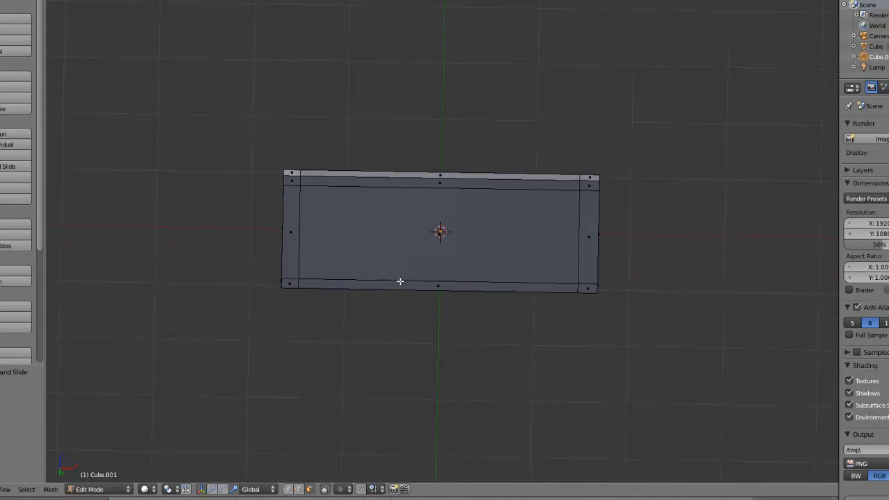
right_click(289, 282)
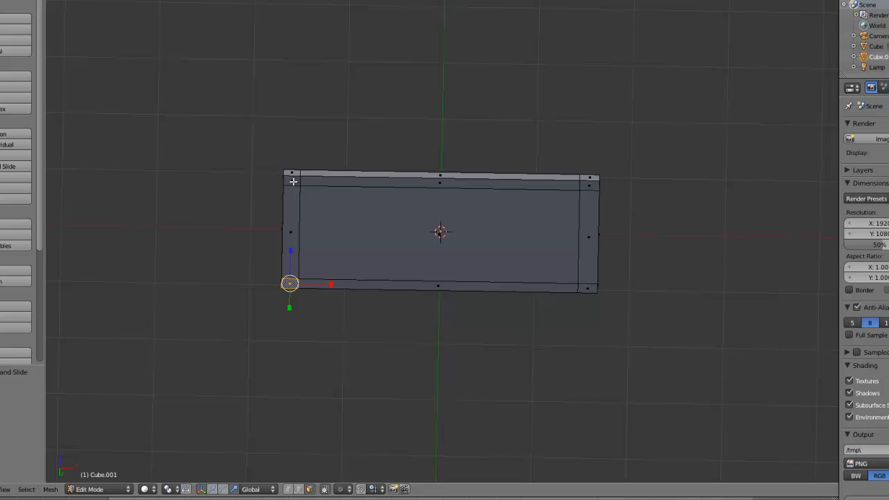
right_click(293, 182, "shift")
right_click(584, 187, "shift")
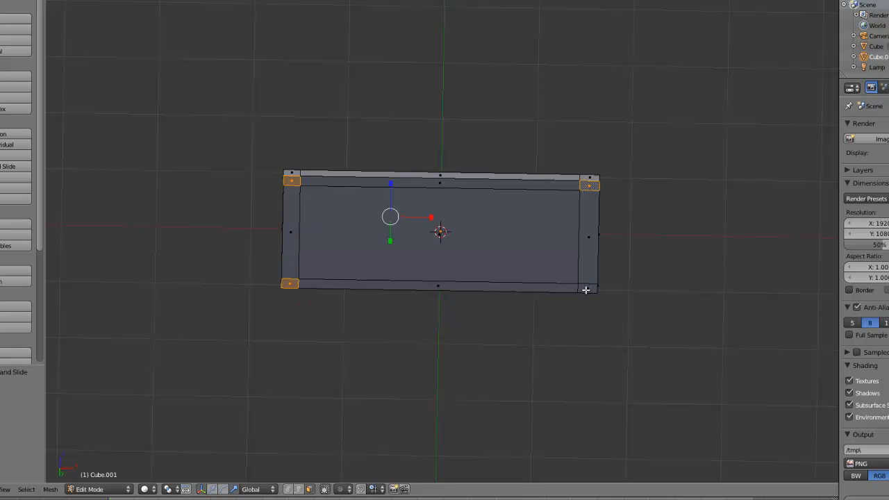
right_click(586, 290, "shift")
key("KP_1")
scroll(491, 341, "down", 3)
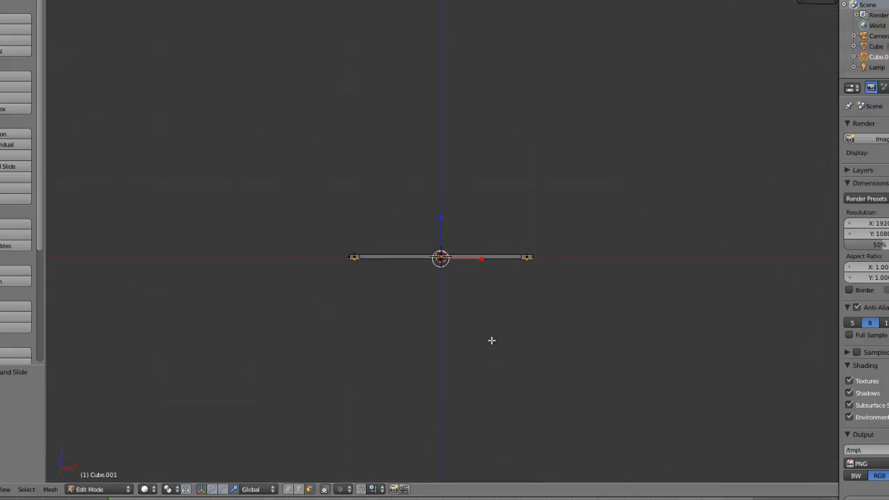
key("e")
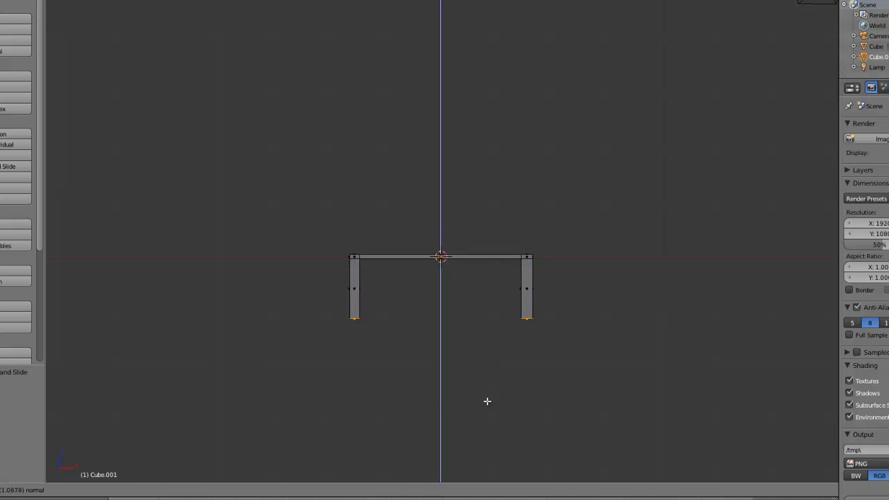
left_click(487, 401)
key("Tab")
middle_click_drag(512, 252, 522, 273)
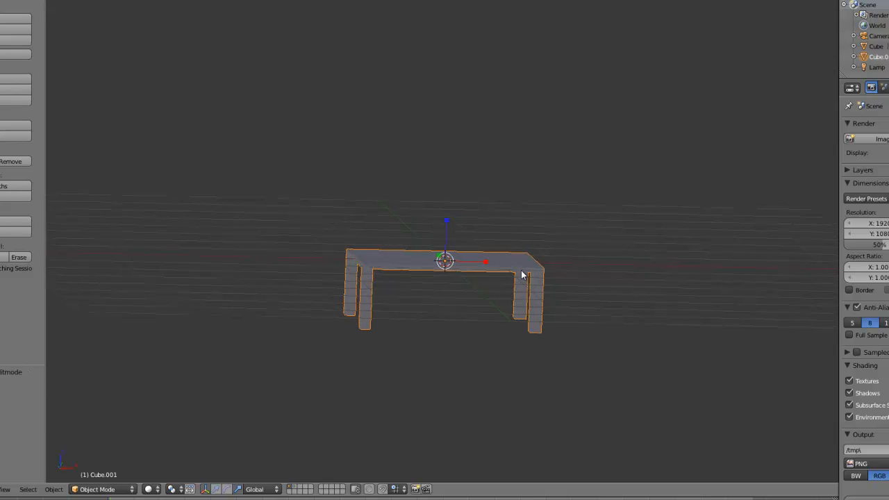
Extrude the four border strips between the corners on the tabletop's upper side slightly upward in front view to form a raised rim
key("Tab")
scroll(466, 271, "up", 3)
scroll(359, 312, "up", 2)
middle_click_drag(359, 312, 352, 269)
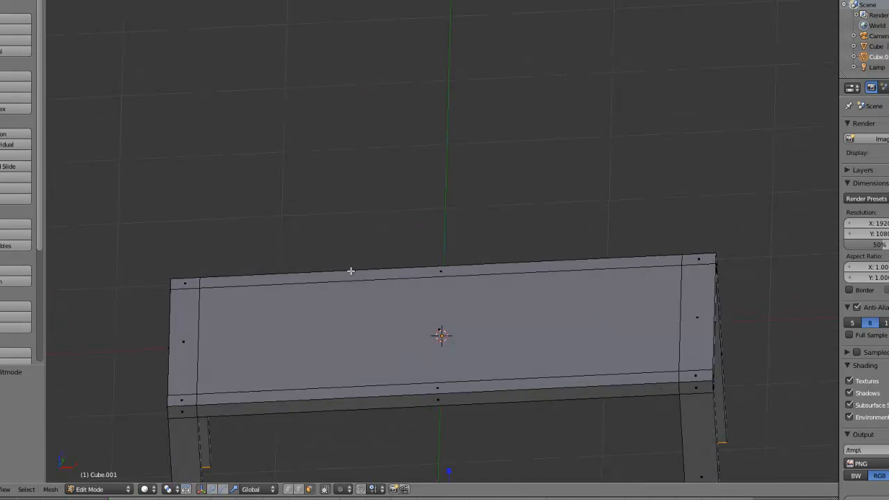
right_click(365, 274)
right_click(185, 320, "shift")
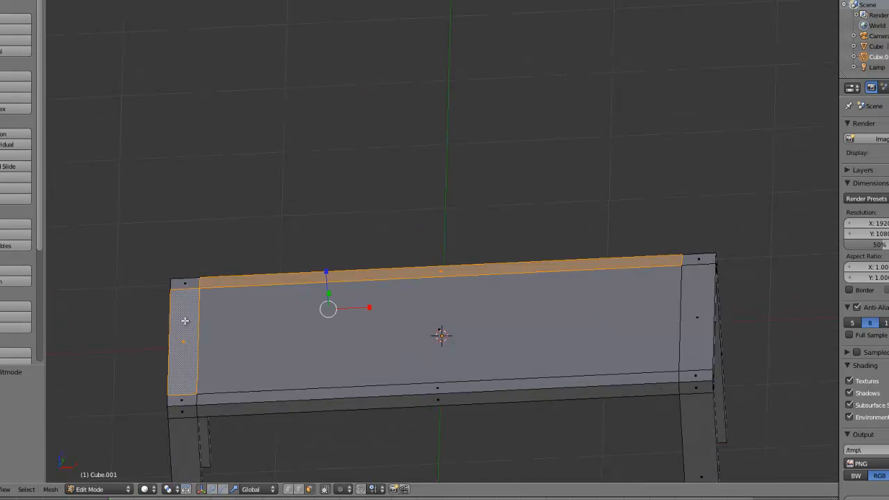
right_click(427, 391, "shift")
right_click(688, 323, "shift")
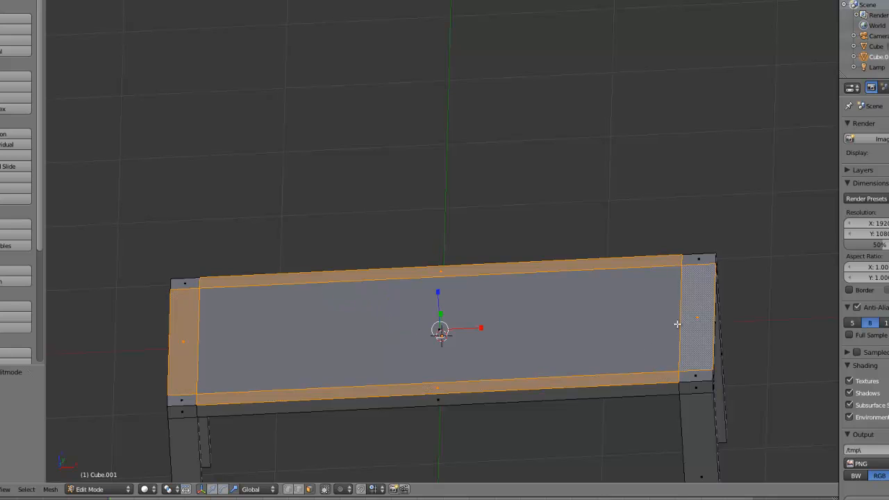
scroll(440, 312, "down", 2)
key("KP_1")
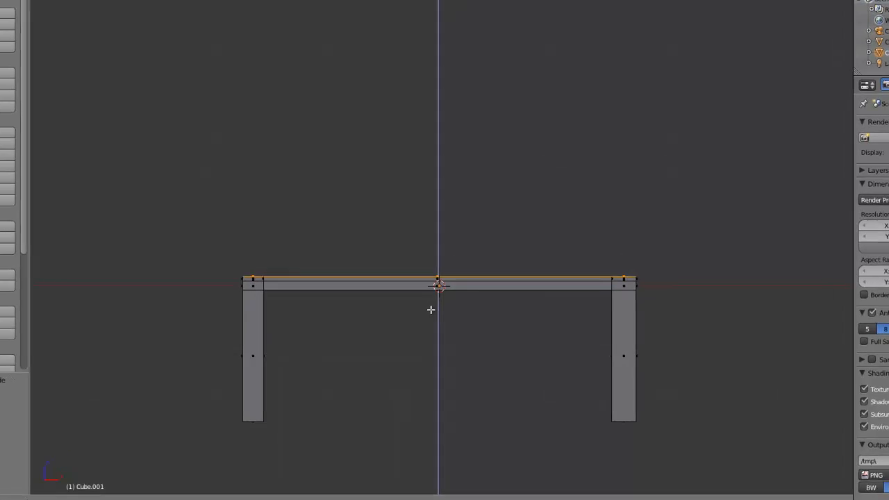
Extrude the four corner faces on top of the table upward, slightly higher than the surrounding rim
middle_click_drag(402, 257, 397, 347)
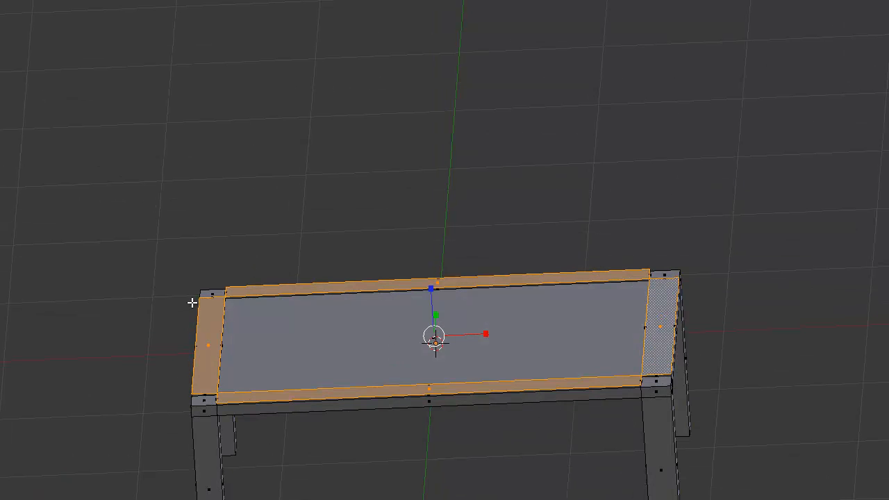
right_click(213, 294)
key("Tab")
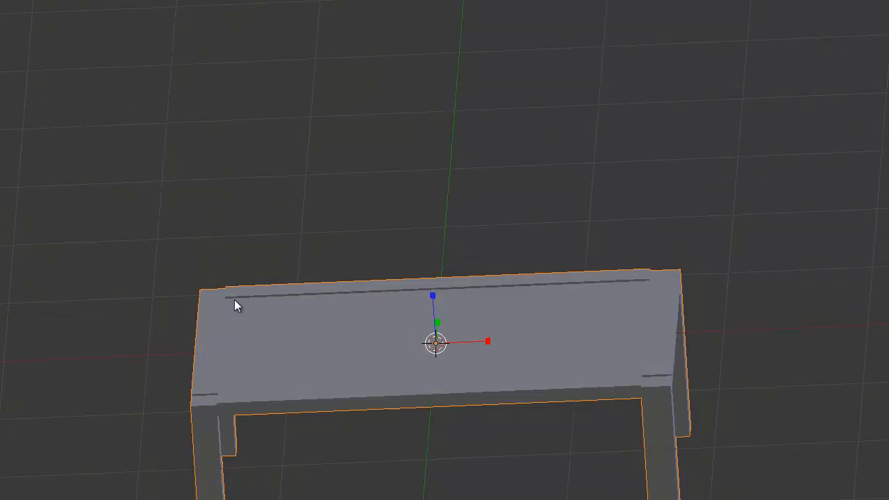
key("Tab")
right_click(664, 274, "shift")
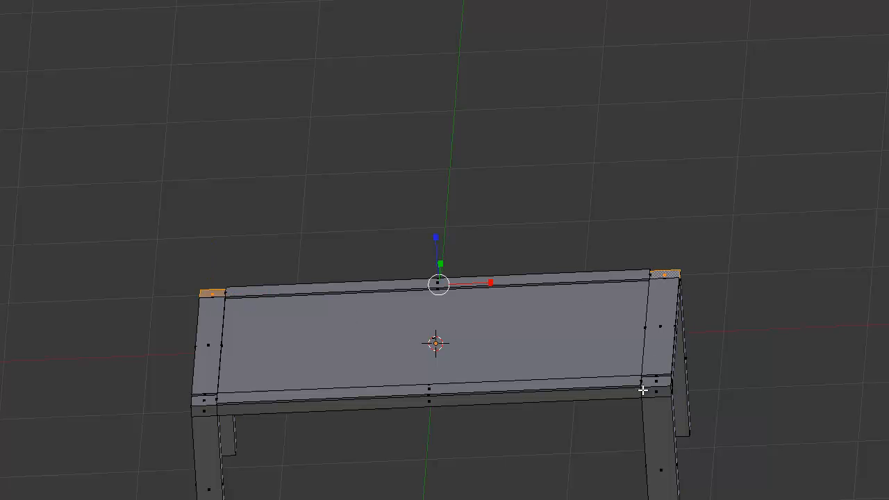
right_click(656, 381, "shift")
right_click(227, 400, "shift")
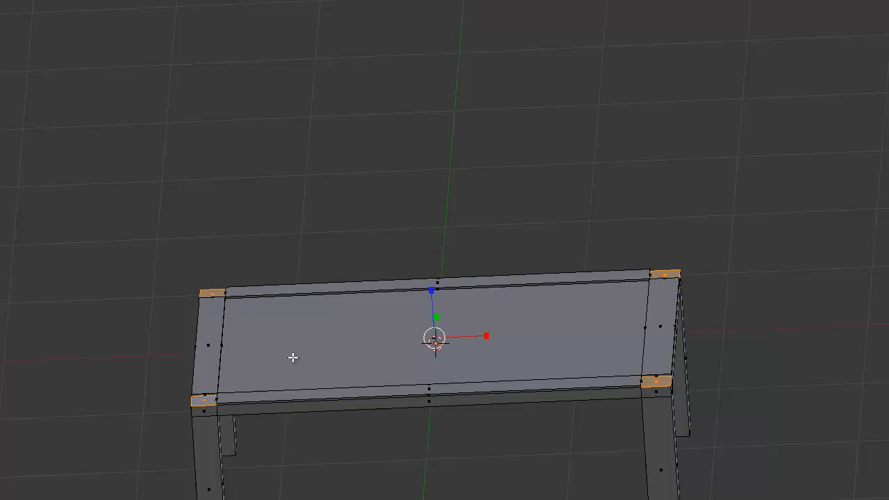
key("KP_1")
key("e")
left_click(292, 353)
key("Tab")
middle_click_drag(430, 266, 526, 344)
middle_click_drag(593, 426, 230, 327)
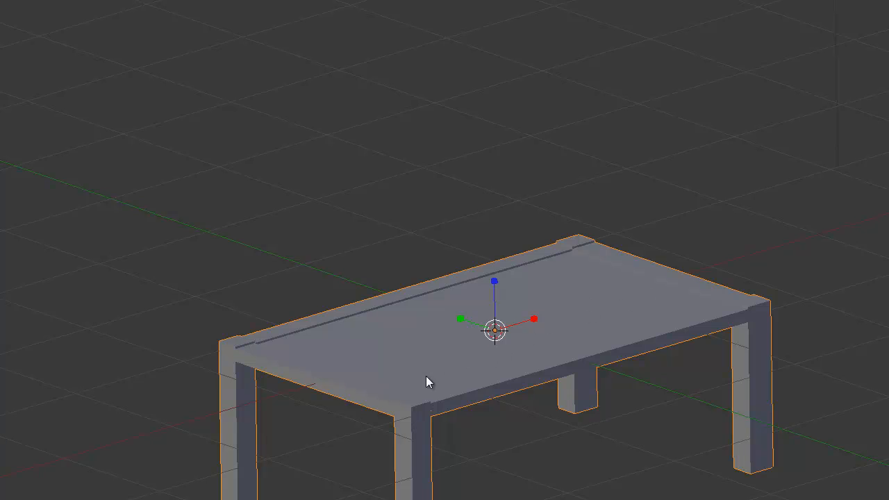
Move the large central face on the tabletop's underside slightly up along Z in wireframe front view, and return to Object Mode with solid shading
middle_click_drag(584, 403, 466, 232)
key("Tab")
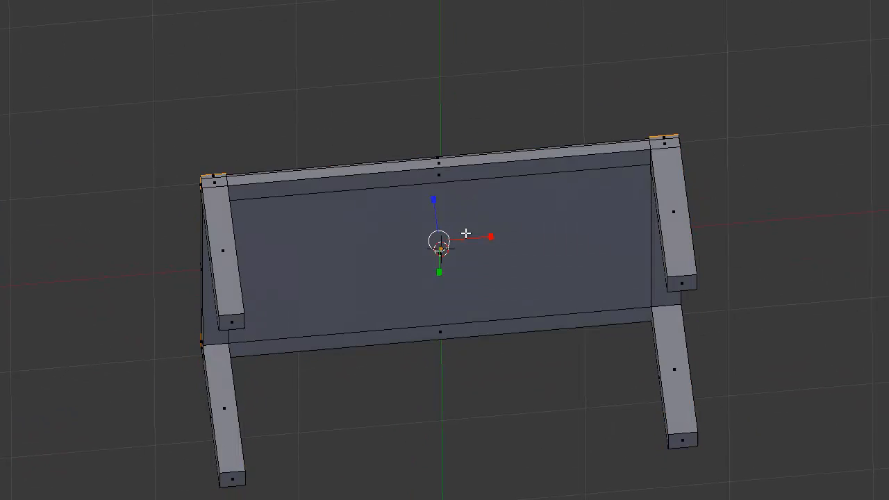
right_click(454, 271)
key("KP_1")
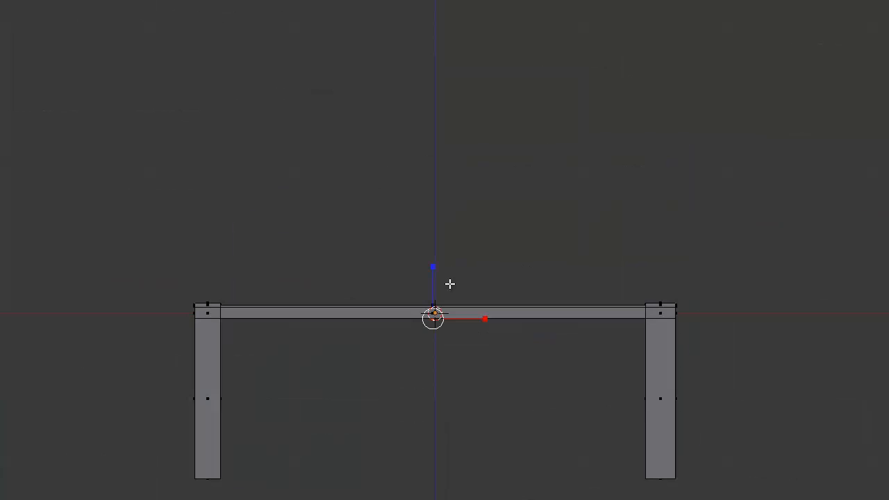
scroll(395, 357, "up", 2)
scroll(420, 394, "up", 1)
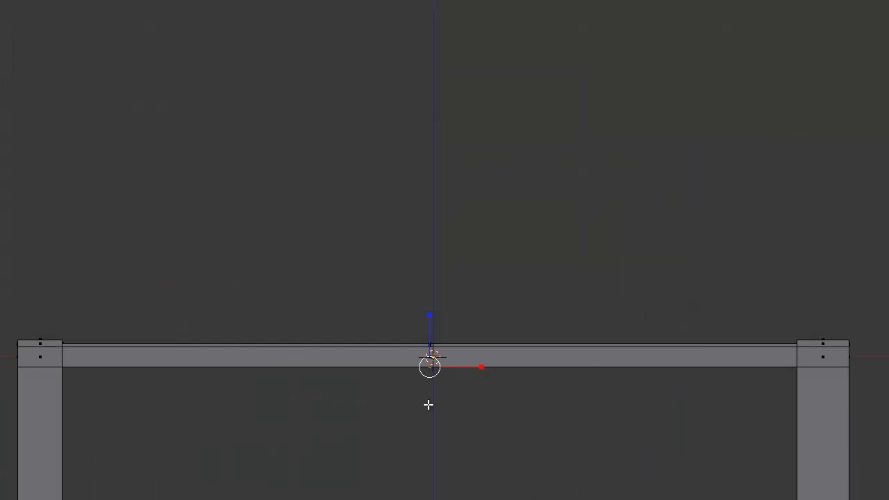
middle_click_drag(427, 405, 459, 312, "shift")
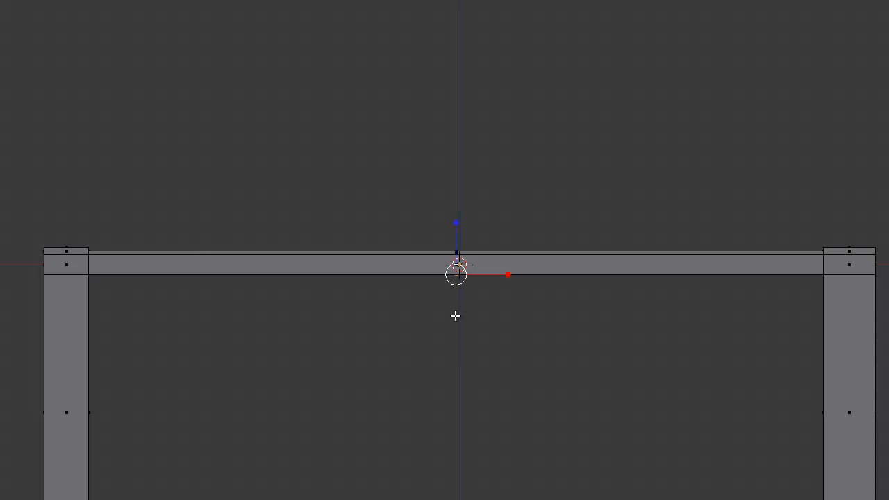
key("z")
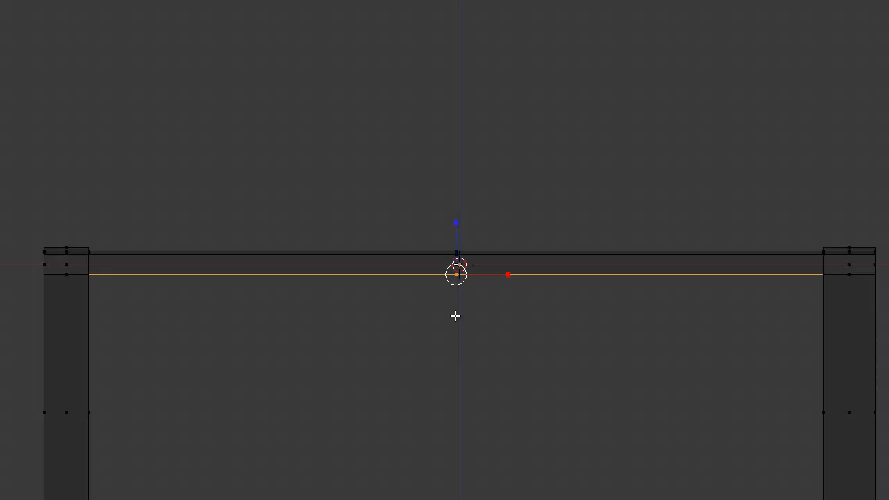
key("g")
key("z")
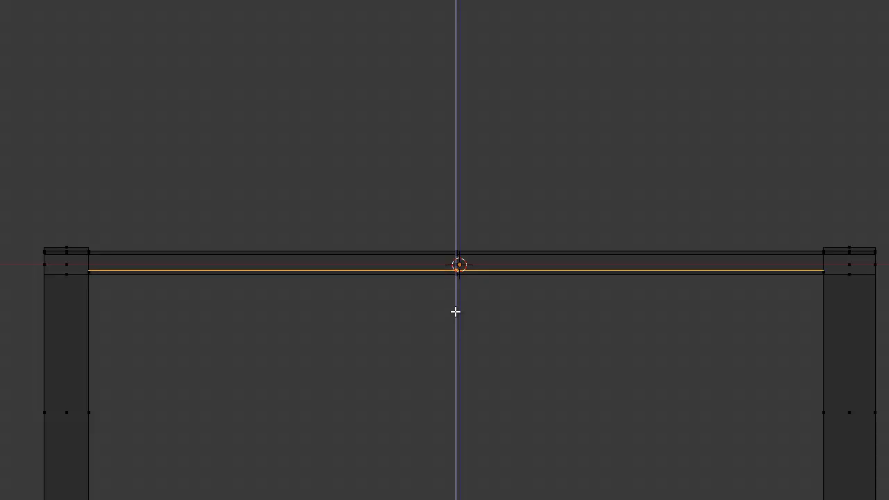
left_click(455, 312)
key("Tab")
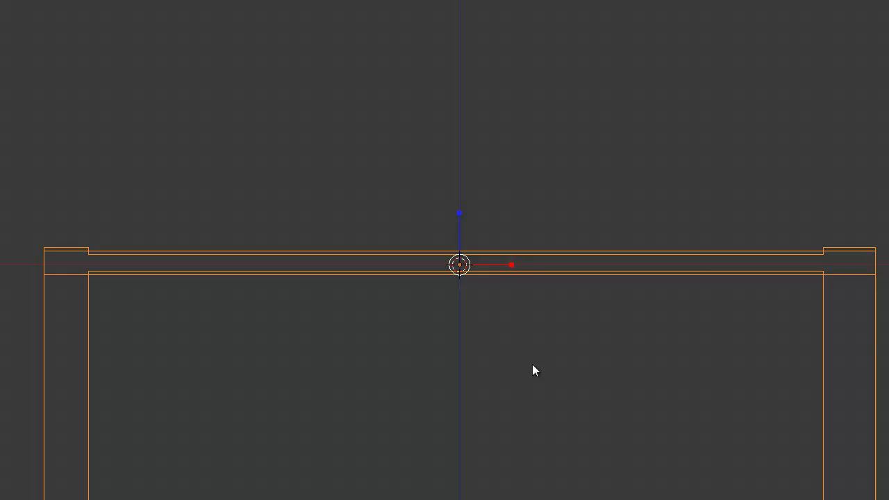
middle_click_drag(532, 364, 543, 348)
key("z")
mouse_move(600, 301)
middle_mouse_down()
mouse_move(417, 174)
mouse_move(444, 113)
mouse_move(577, 139)
mouse_move(710, 189)
mouse_move(681, 232)
mouse_move(720, 276)
mouse_move(745, 378)
mouse_move(500, 419)
mouse_move(360, 271)
mouse_move(395, 188)
mouse_move(483, 156)
mouse_move(619, 192)
mouse_move(733, 201)
mouse_move(661, 350)
mouse_move(663, 423)
mouse_move(609, 375)
mouse_move(458, 181)
mouse_move(312, 266)
mouse_move(373, 268)
mouse_move(405, 192)
mouse_move(385, 264)
mouse_move(409, 278)
middle_mouse_up()
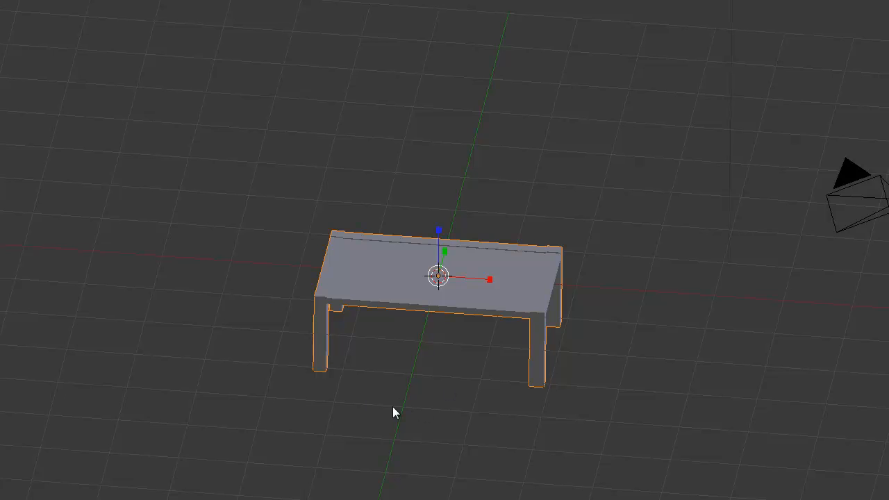
Move the chair from the second layer to the first, and display the first layer with chair and table together in front view
scroll(393, 413, "up", 2)
key("2")
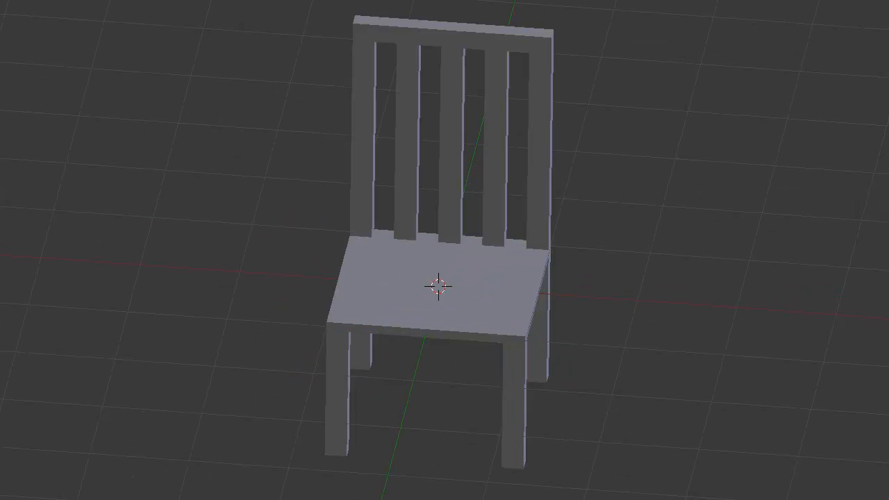
right_click(537, 311)
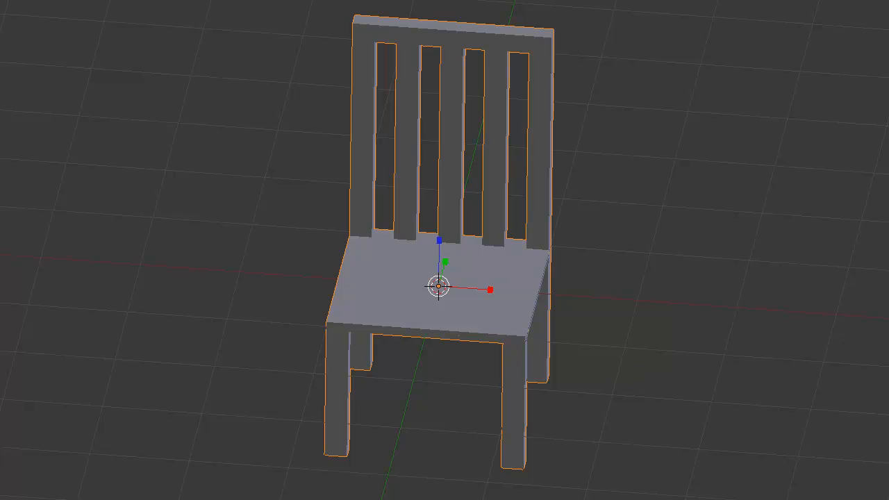
key("m")
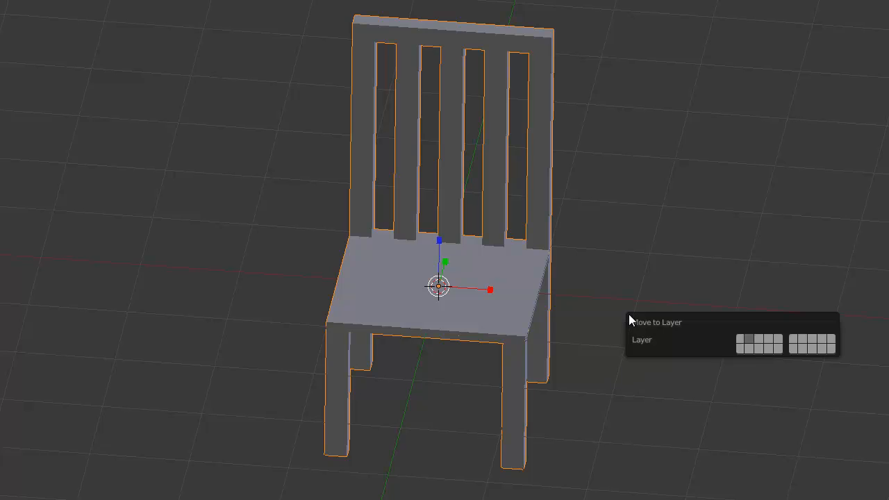
left_click(741, 338)
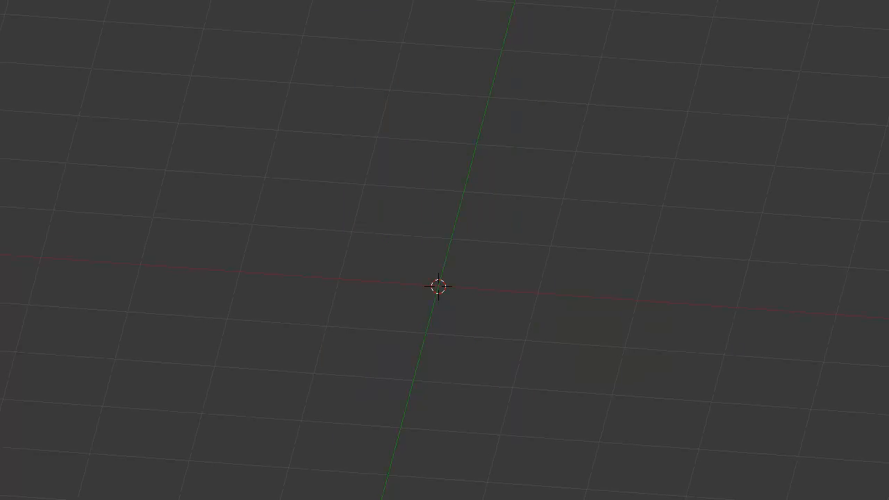
key("1")
scroll(431, 395, "down", 2)
mouse_move(430, 395)
middle_mouse_down()
mouse_move(417, 372)
mouse_move(439, 380)
mouse_move(437, 391)
middle_mouse_up()
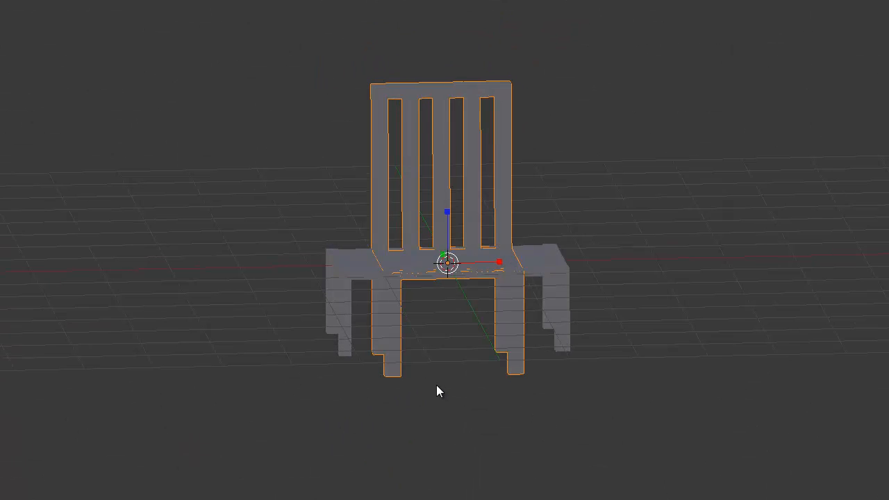
key("1")
scroll(436, 391, "up", 4)
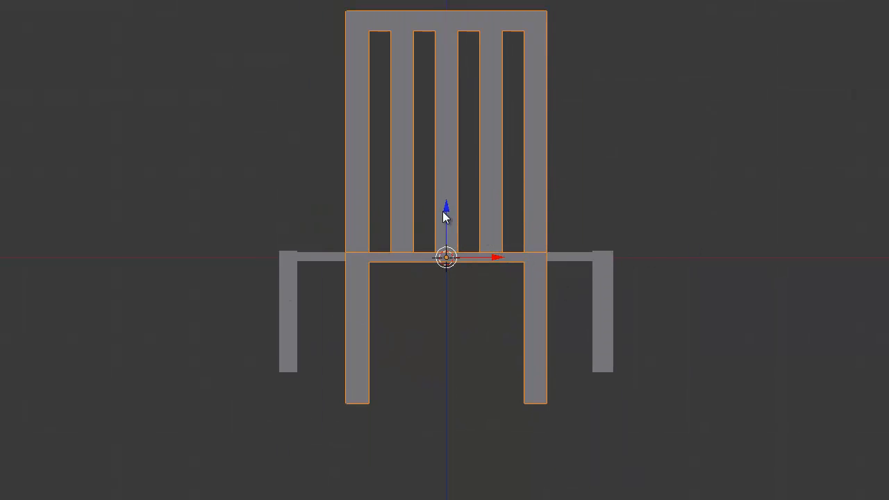
Raise the chair and the table along Z in front view so the legs of both stand on the ground line
left_click_drag(445, 213, 459, 68)
right_click(461, 258)
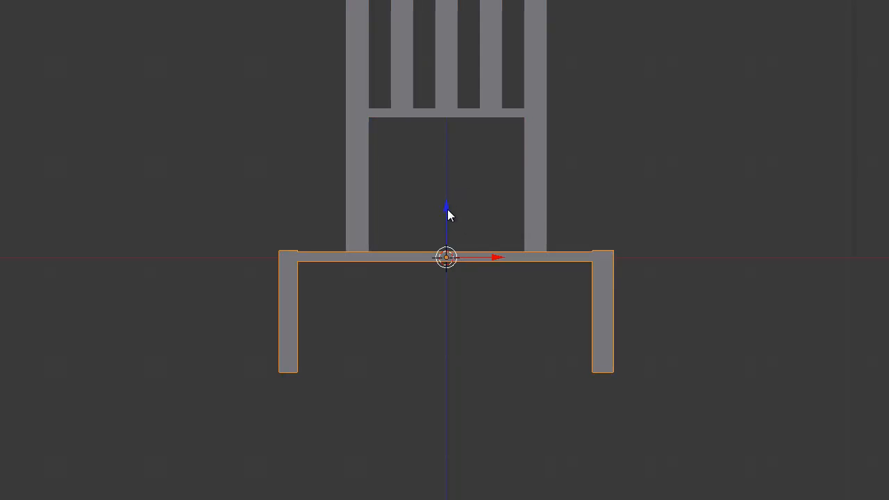
left_click_drag(447, 213, 447, 92)
Scale the chair down to a little under half size and move it by about X -0.826, Z -0.790 so it stands on the ground
right_click(487, 81)
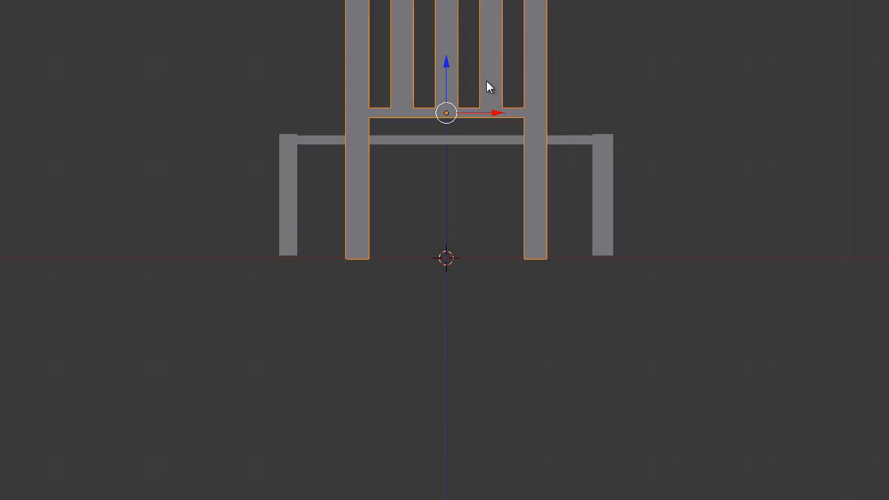
scroll(490, 97, "down", 3)
middle_click_drag(516, 127, 512, 172, "shift")
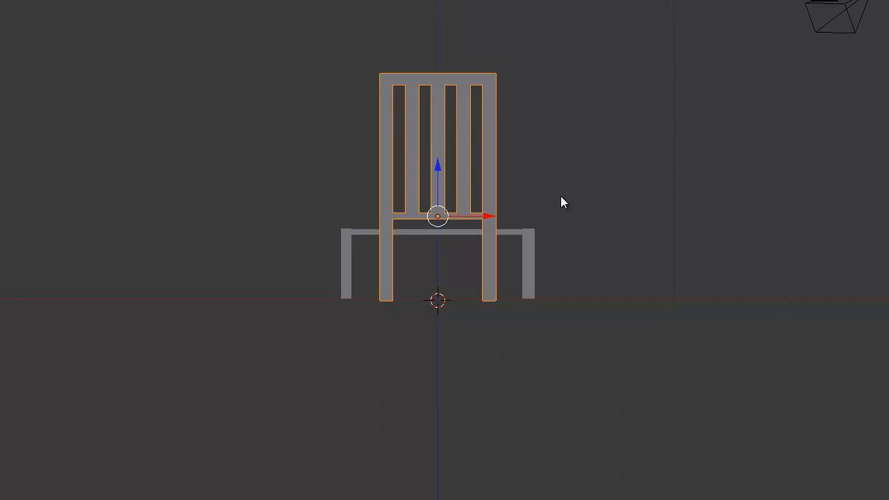
key("s")
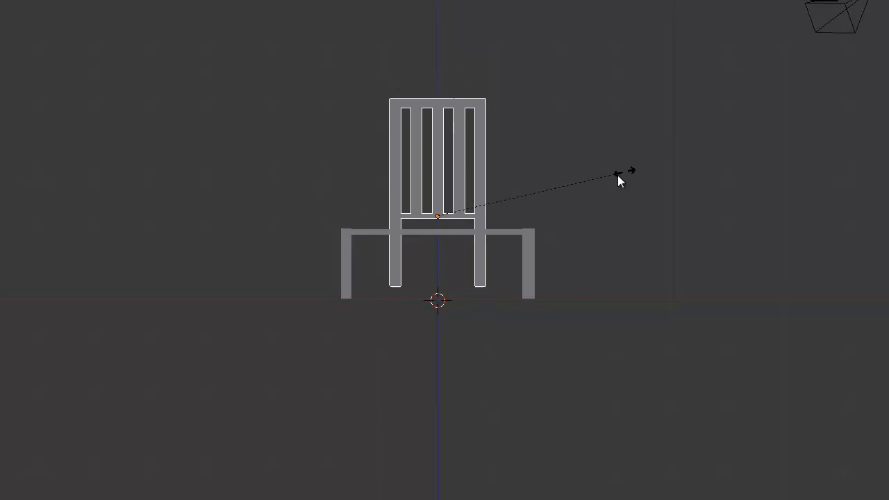
left_click(540, 201)
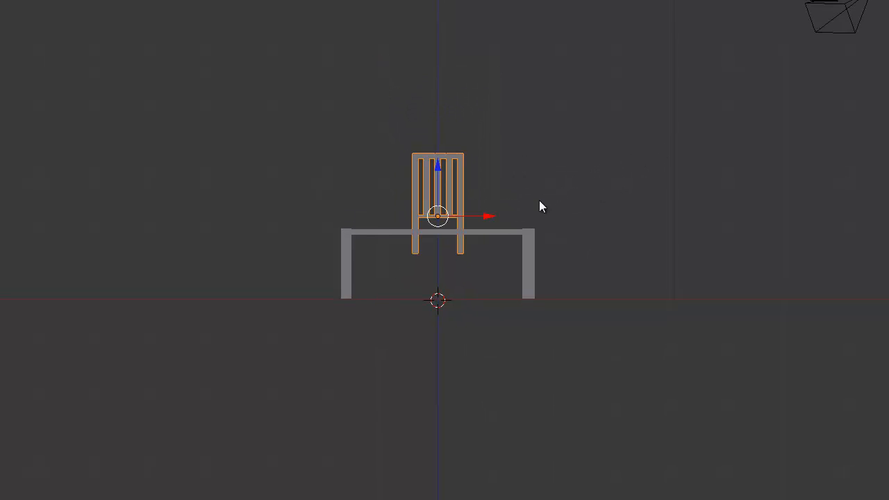
key("g")
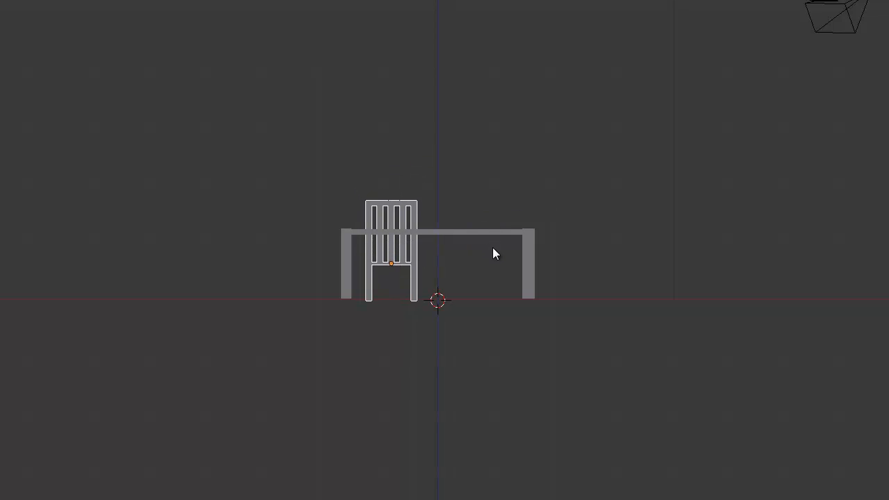
left_click(491, 250)
Enlarge the chair slightly in front view and raise it about 0.024 along Z back onto the ground line
scroll(487, 260, "up", 4)
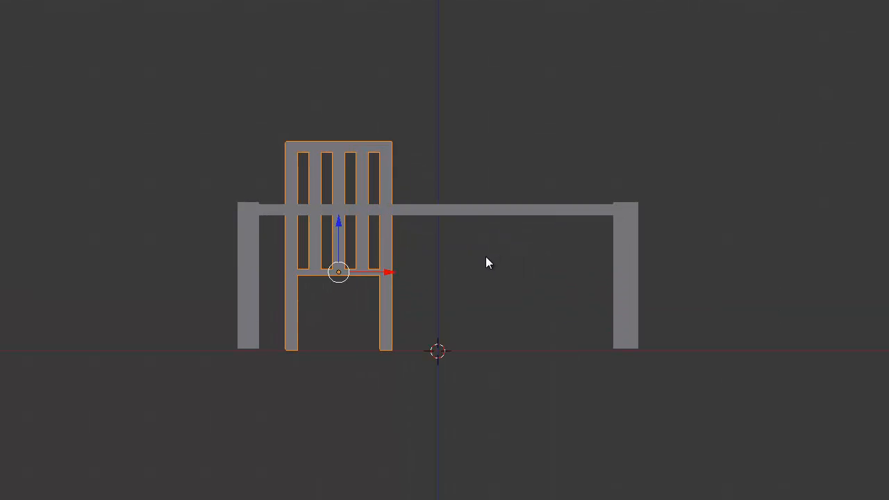
middle_click_drag(435, 218, 504, 182)
scroll(440, 330, "down", 2)
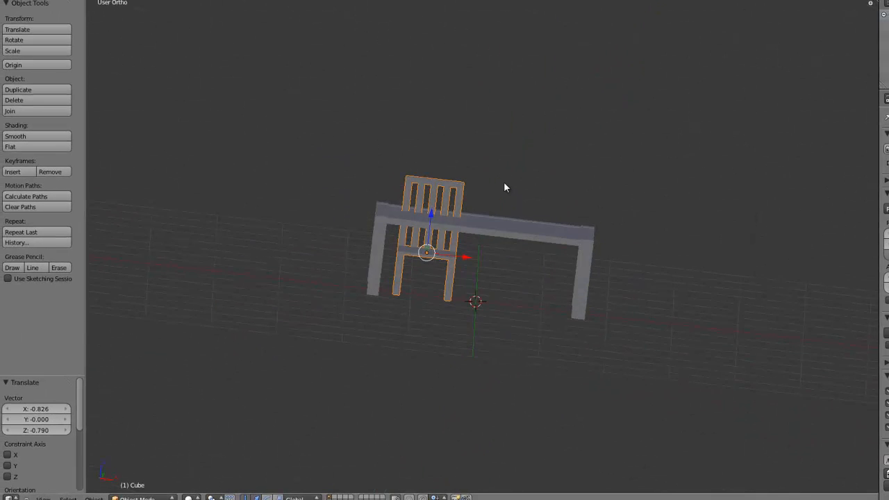
key("KP_1")
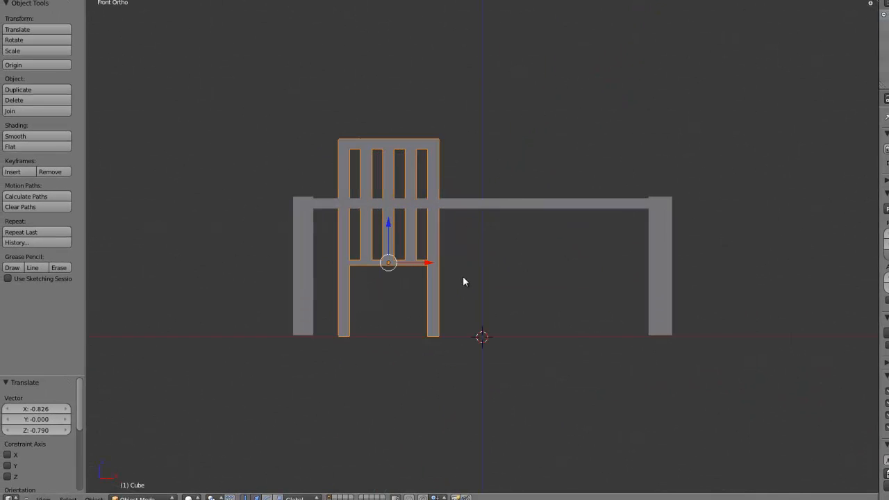
key("s")
left_click(459, 271)
left_click_drag(388, 223, 387, 220)
Show the table and chair from above in wireframe
scroll(543, 285, "down", 1)
middle_click_drag(542, 285, 506, 348)
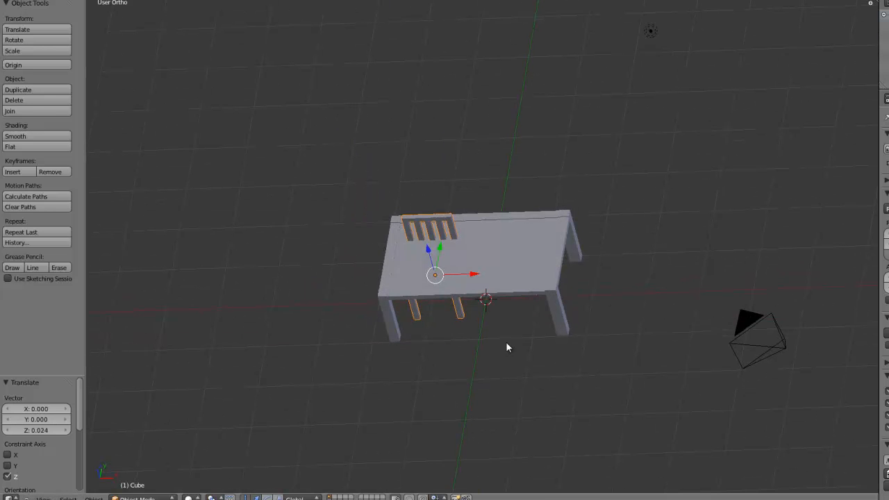
key("KP_7")
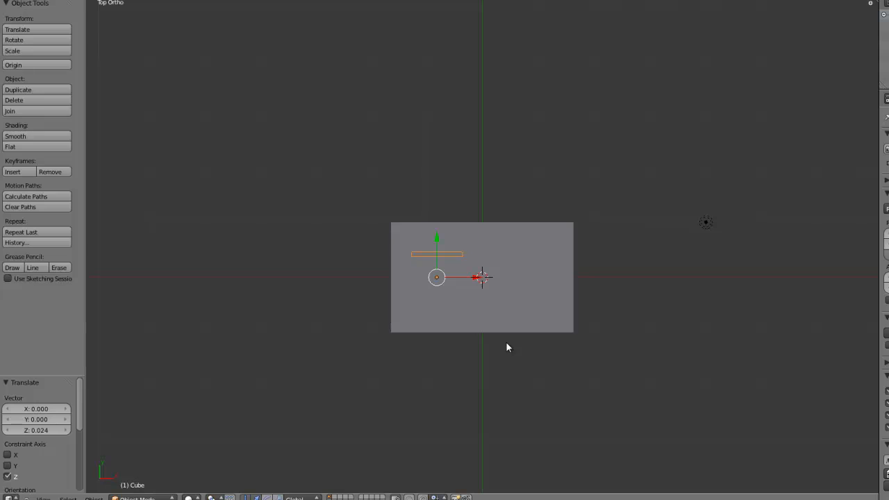
key("z")
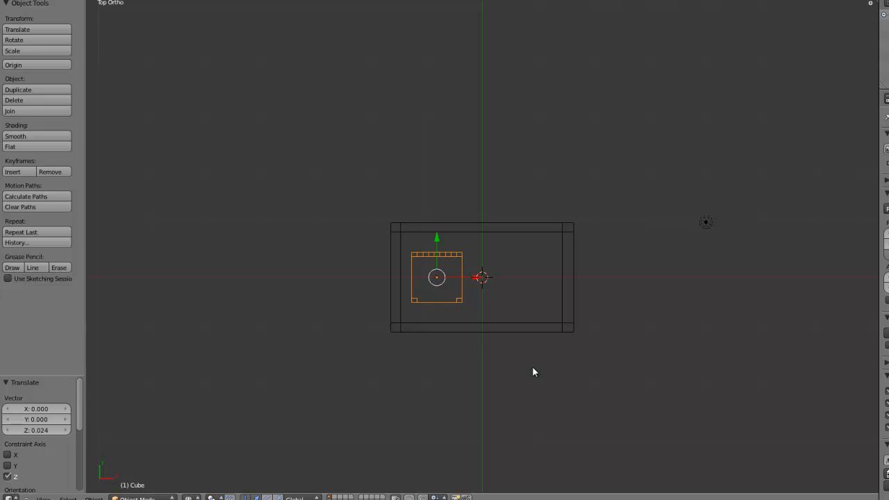
key("g")
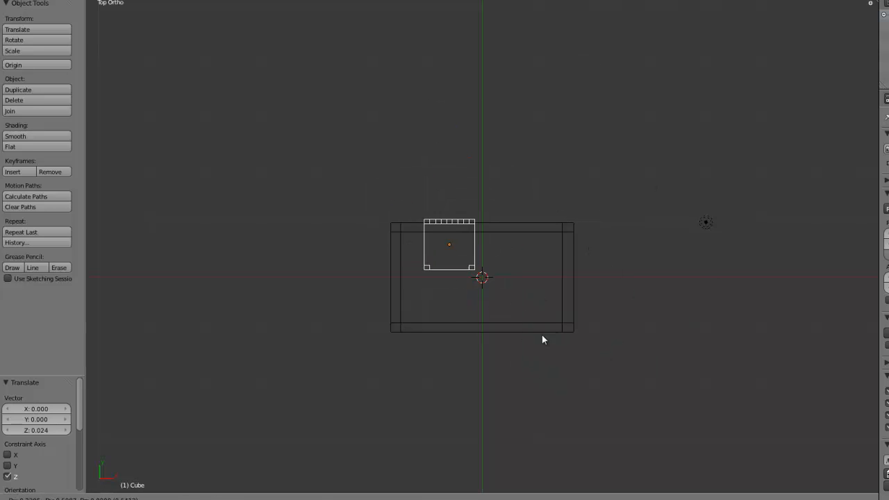
right_click(542, 333)
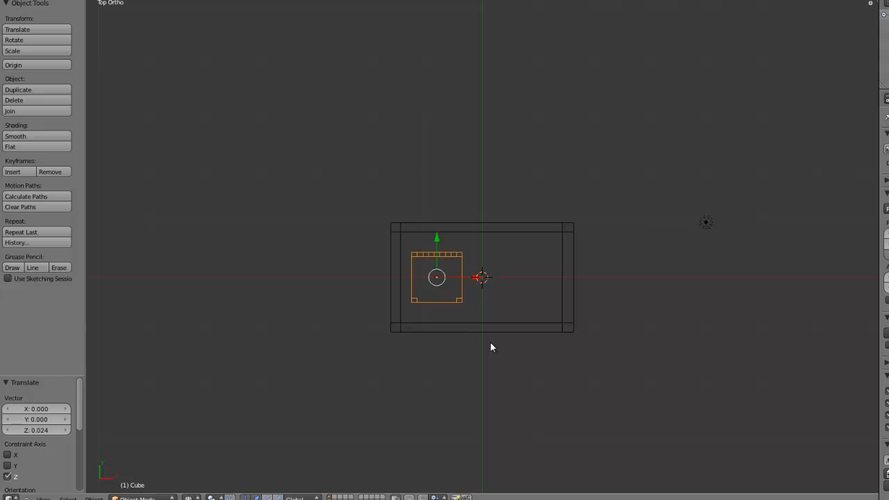
key("g")
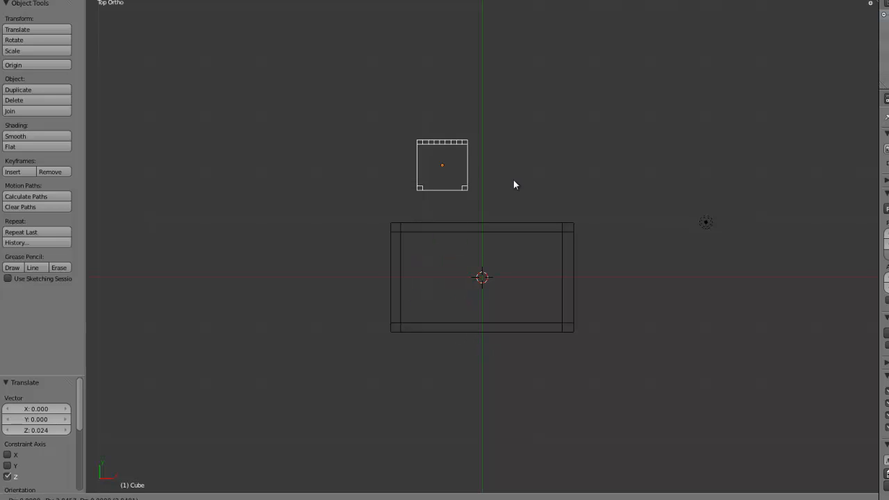
right_click(526, 382)
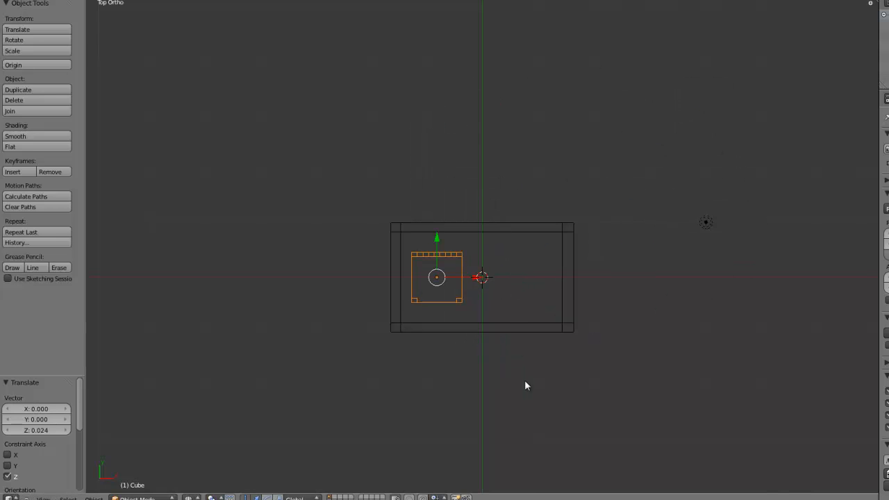
middle_click_drag(526, 383, 413, 264)
key("g")
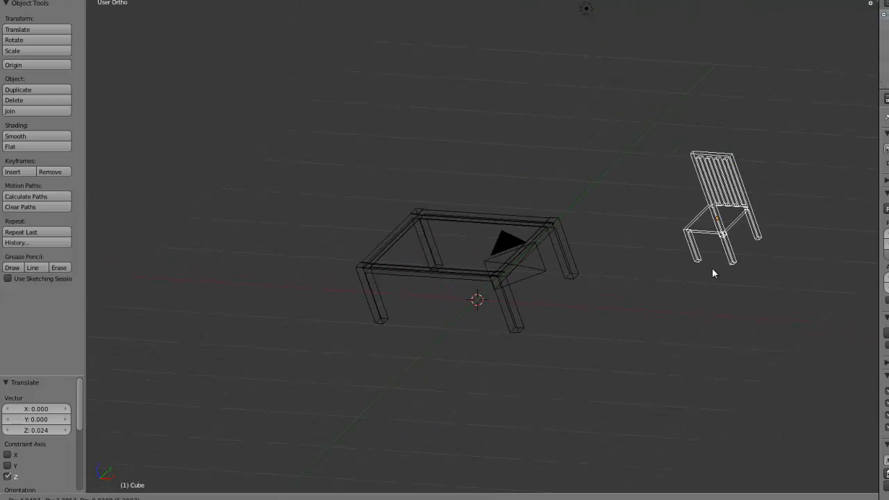
left_click(416, 294)
In top view, move the chair about 1.2 along Y to the table's far long edge and rotate it about -12.7°
key("KP_7")
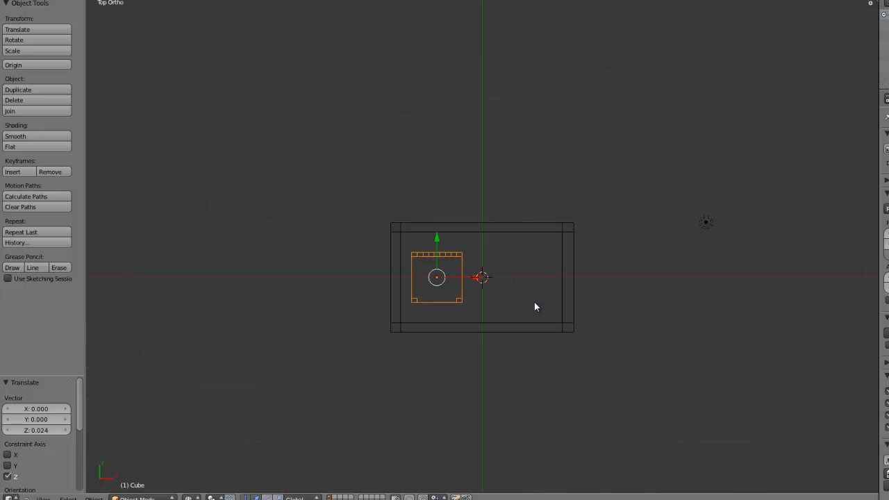
key("g")
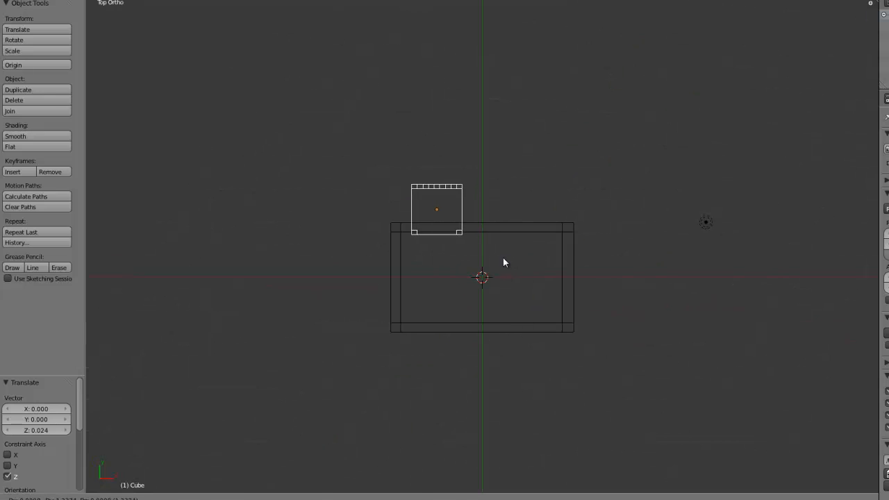
left_click(504, 263)
key("r")
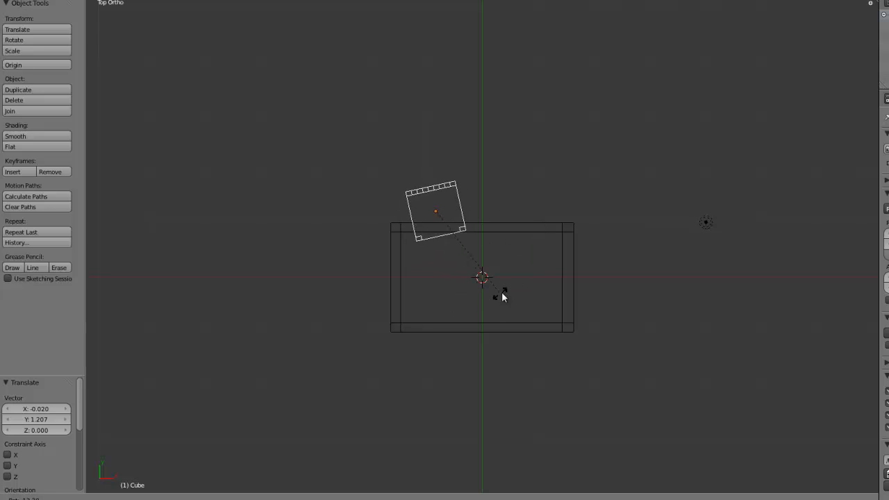
left_click(498, 296)
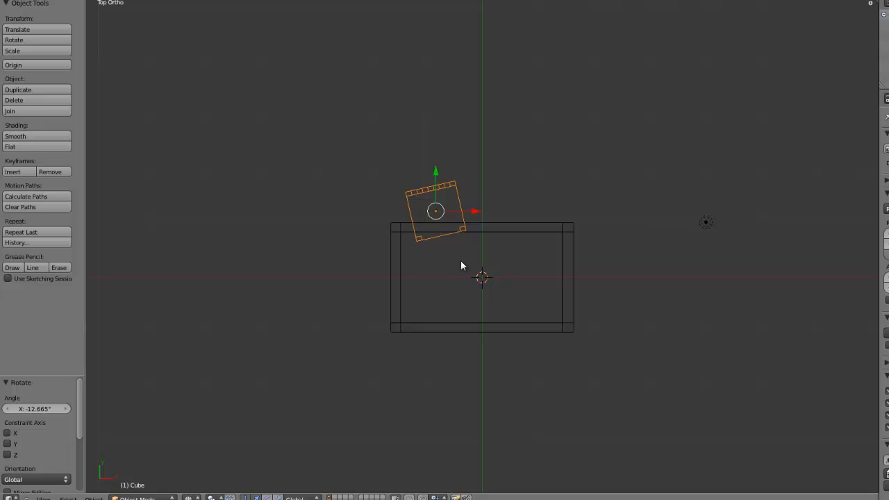
Duplicate the chair about 1.8 along X beside the first at the far edge and rotate the copy to angle the opposite way
key("shift+d")
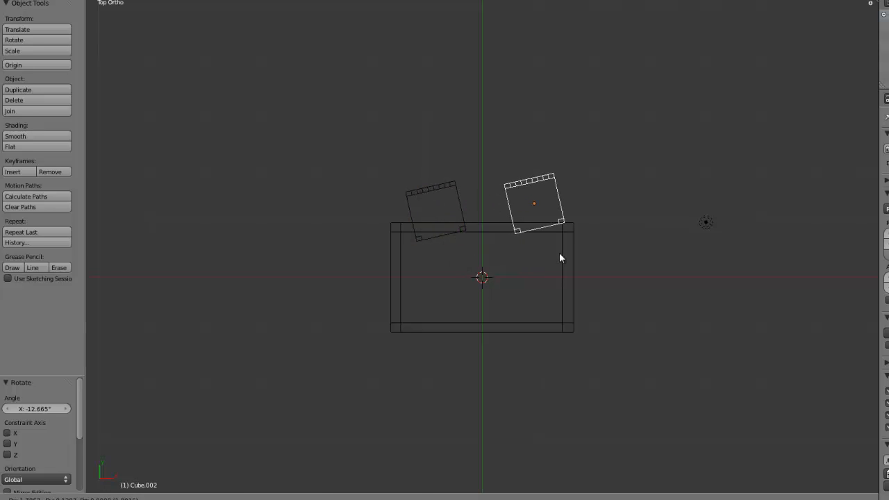
left_click(563, 257)
key("r")
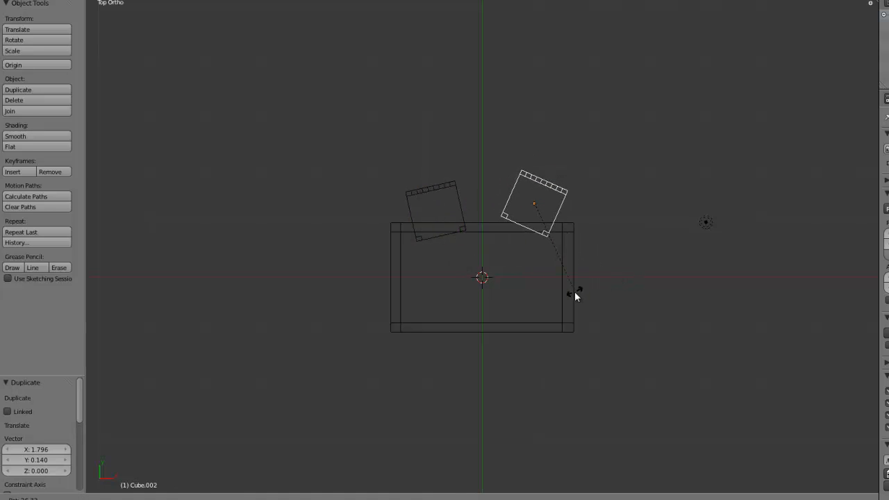
left_click(574, 291)
Duplicate the chair to the table's near side, rotate the copy about -176° to face the table, and tuck it partly under the near edge
key("shift+d")
left_click(457, 467)
key("r")
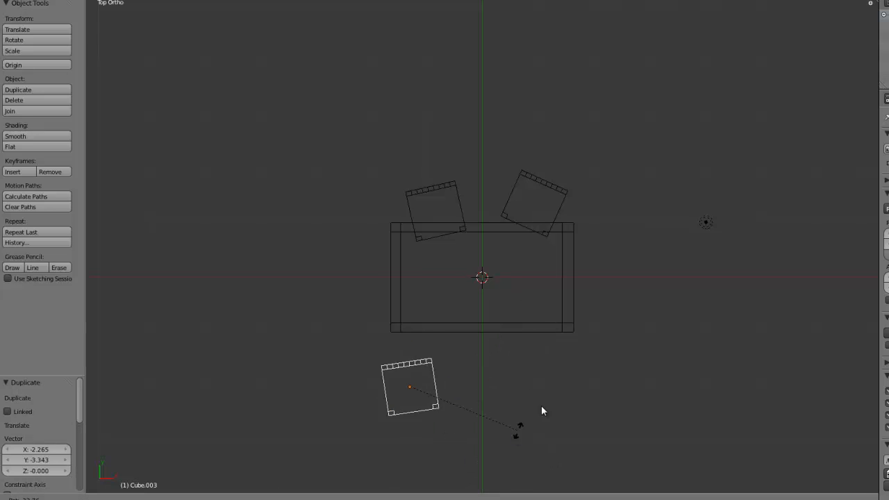
left_click(350, 291)
key("g")
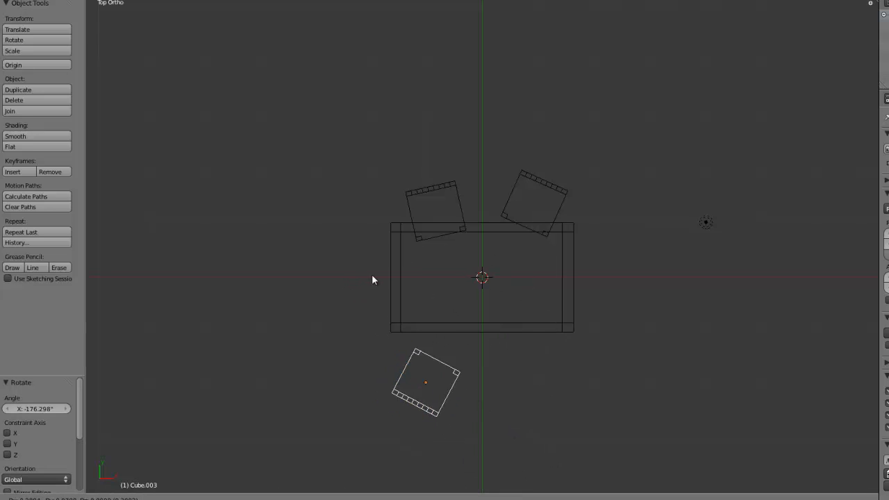
left_click(371, 252)
Duplicate the near-side chair about 1.7 along X, rotate the copy to the opposite slant, and move it partly under the table's near edge
key("shift+d")
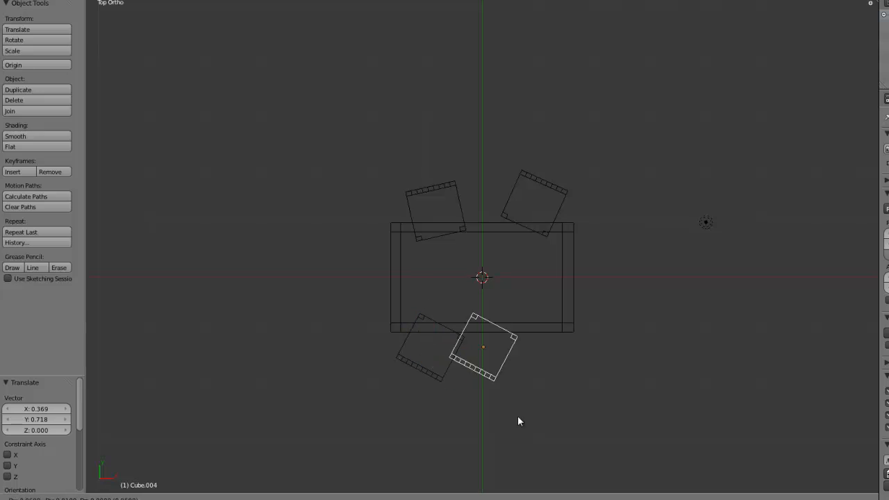
left_click(545, 447)
key("r")
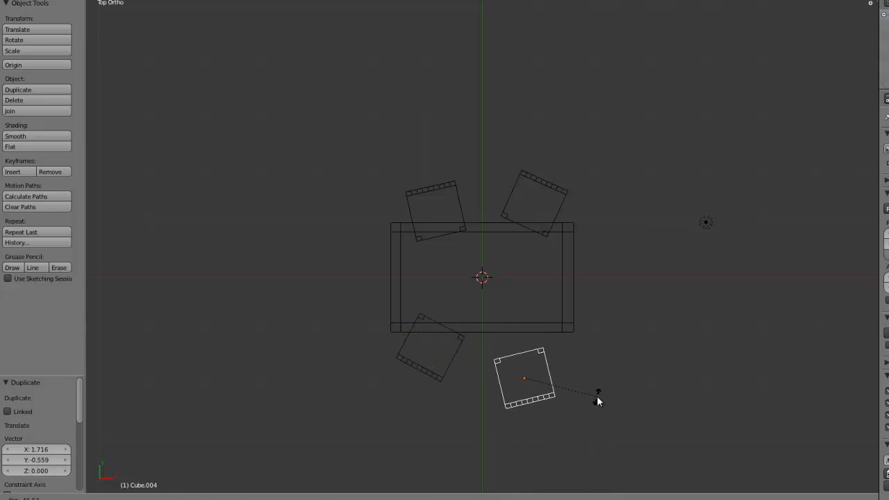
left_click(597, 396)
key("g")
left_click(597, 360)
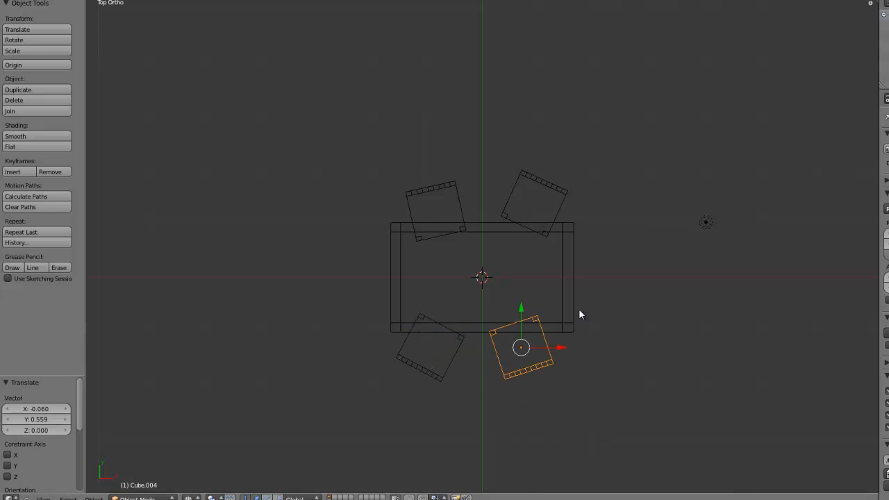
Return to solid shading and examine the four chairs around the table in perspective and through the camera
mouse_move(505, 412)
middle_mouse_down()
mouse_move(468, 417)
mouse_move(459, 342)
mouse_move(504, 371)
mouse_move(505, 396)
mouse_move(415, 310)
mouse_move(314, 298)
mouse_move(274, 280)
mouse_move(336, 246)
mouse_move(433, 314)
mouse_move(553, 321)
mouse_move(593, 298)
mouse_move(576, 308)
mouse_move(612, 321)
mouse_move(516, 278)
mouse_move(554, 304)
mouse_move(546, 338)
mouse_move(532, 348)
mouse_move(521, 331)
mouse_move(390, 280)
mouse_move(421, 344)
mouse_move(588, 363)
mouse_move(595, 280)
mouse_move(567, 256)
mouse_move(532, 276)
middle_mouse_up()
key("z")
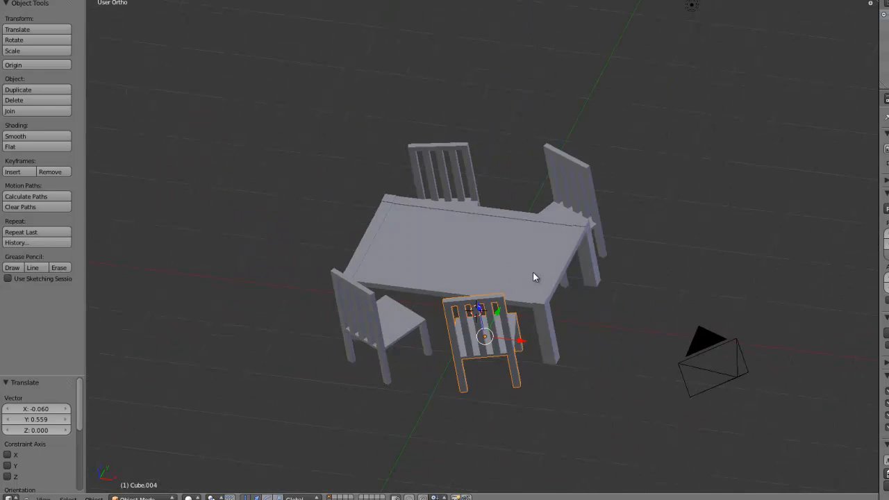
scroll(532, 276, "down", 3)
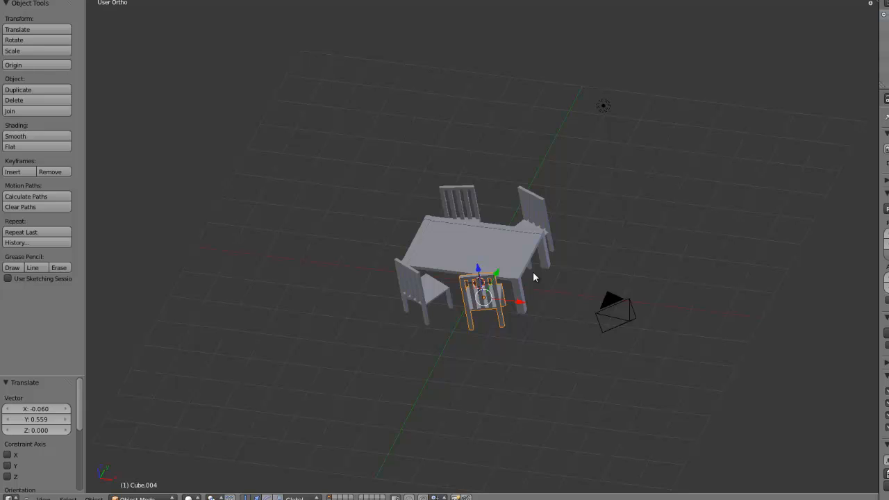
key("KP_0")
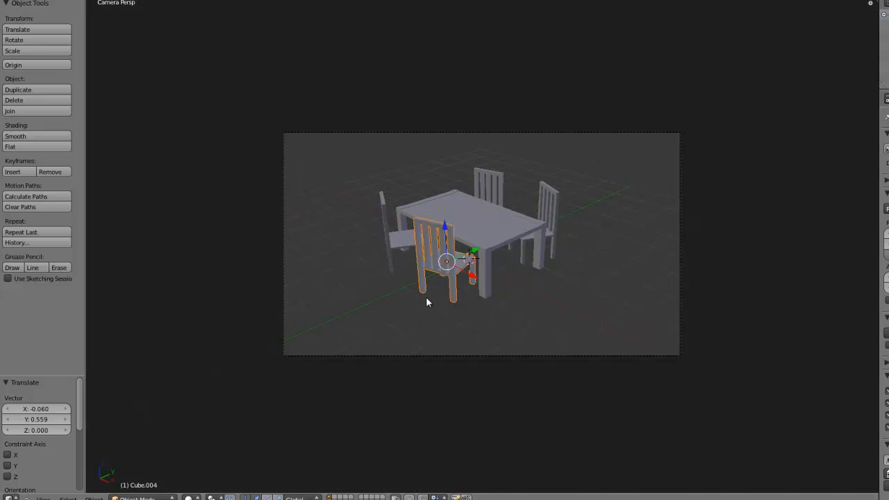
middle_click_drag(427, 299, 437, 316)
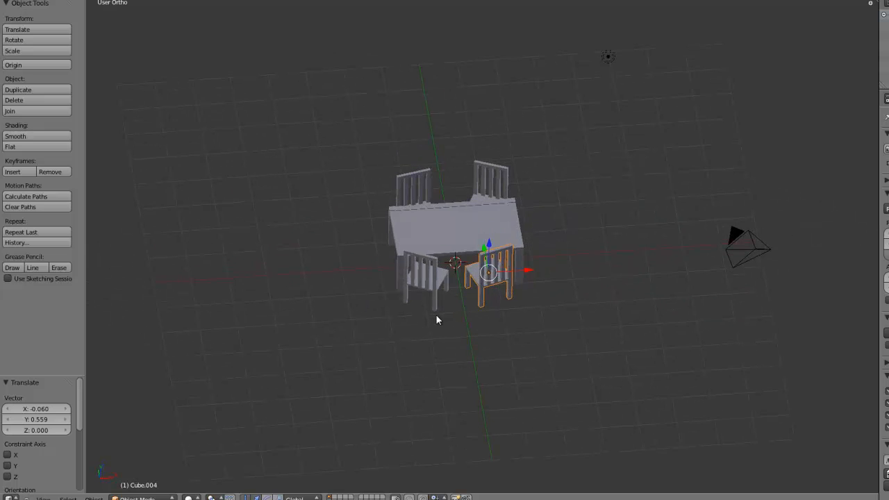
Add a plane mesh at the scene's origin in top view
key("KP_7")
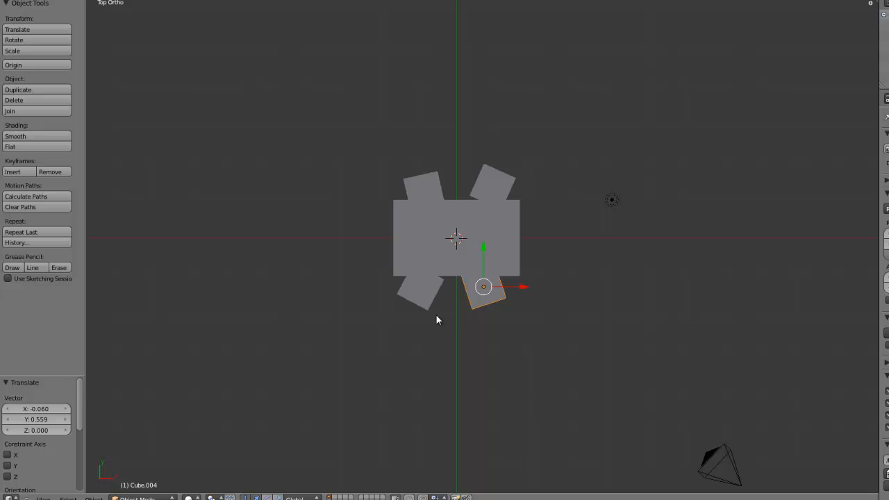
key("shift+a")
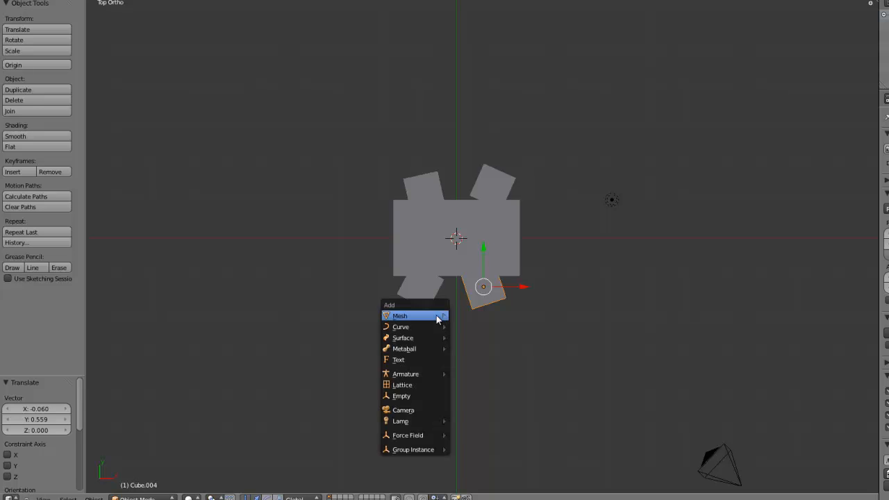
mouse_move(431, 316)
left_click(467, 316)
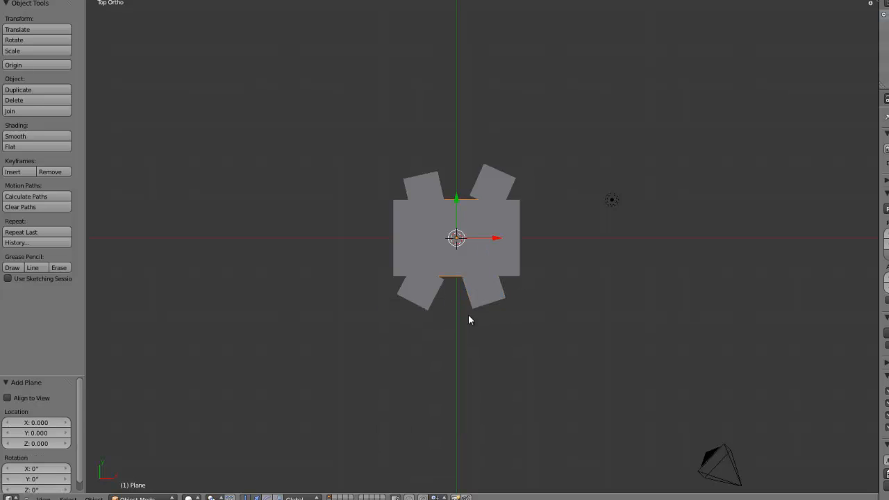
Scale the floor plane to about 3.07 times its size in wireframe so it extends beyond the table and chairs
key("z")
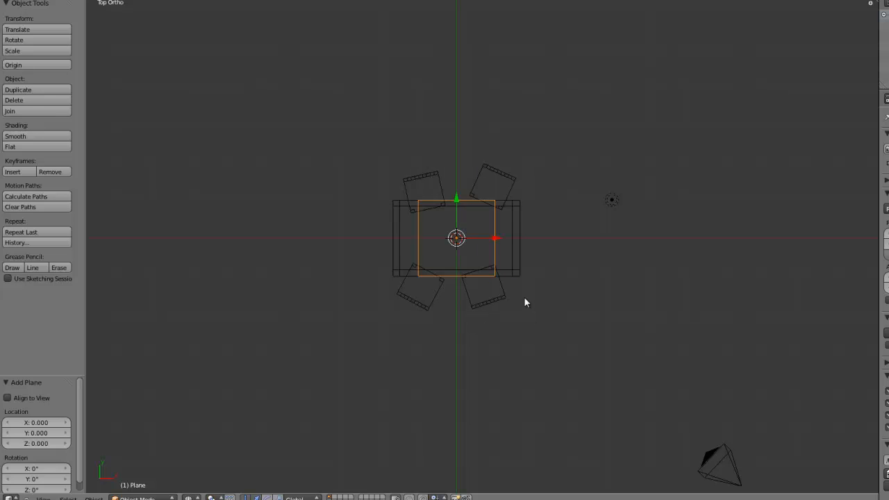
key("s")
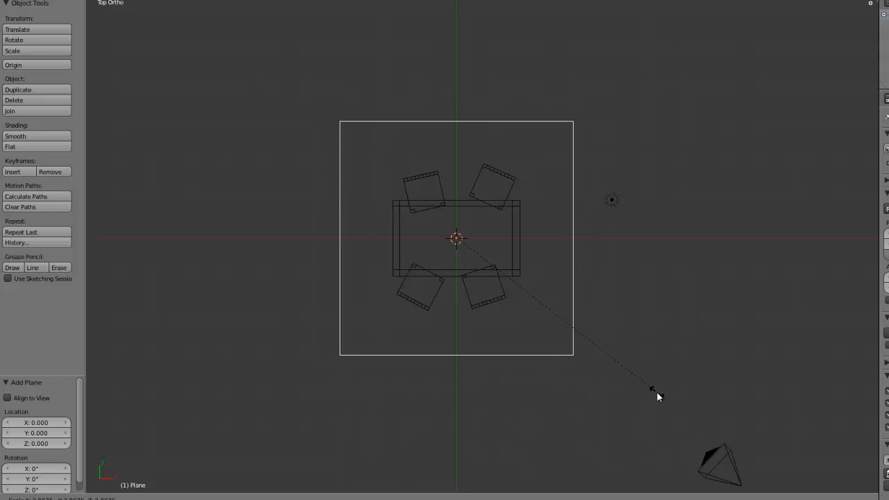
left_click(657, 393)
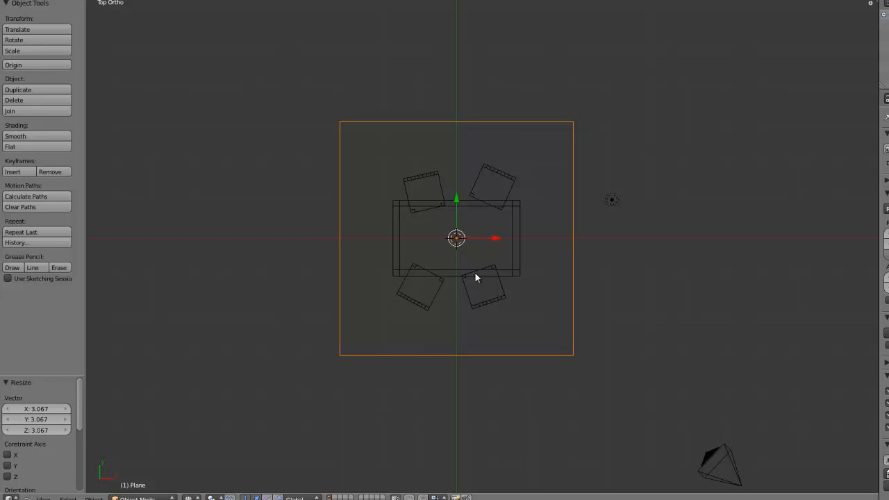
key("KP_1")
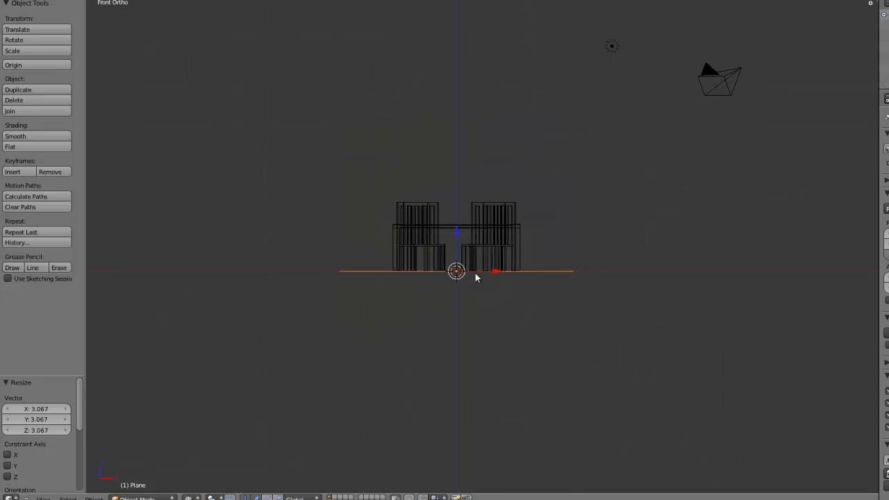
middle_click_drag(572, 253, 427, 299, "shift")
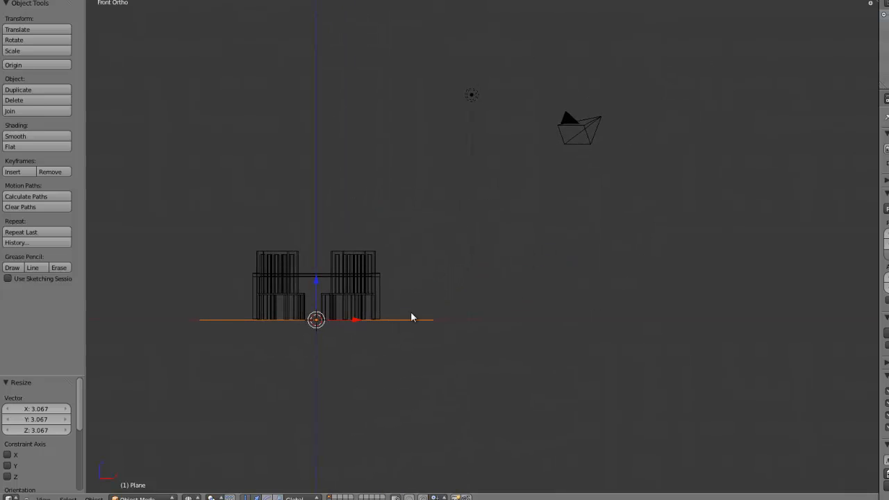
middle_click_drag(317, 328, 433, 407)
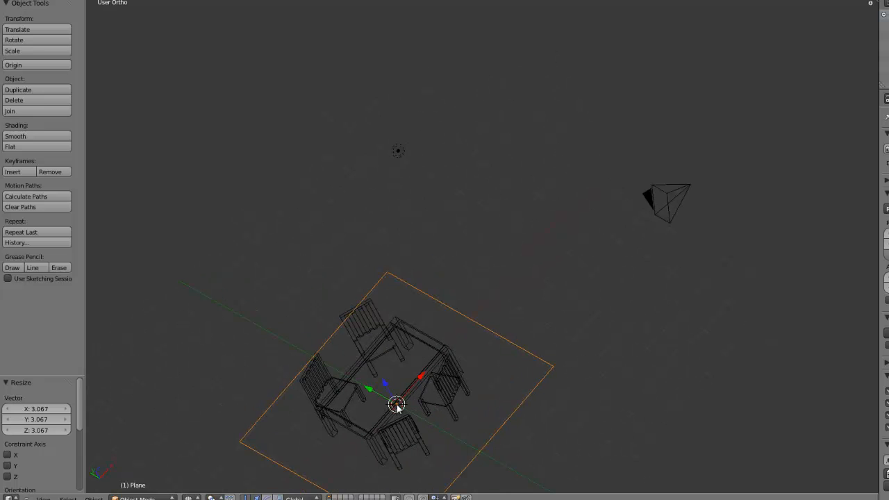
middle_click_drag(429, 458, 379, 301)
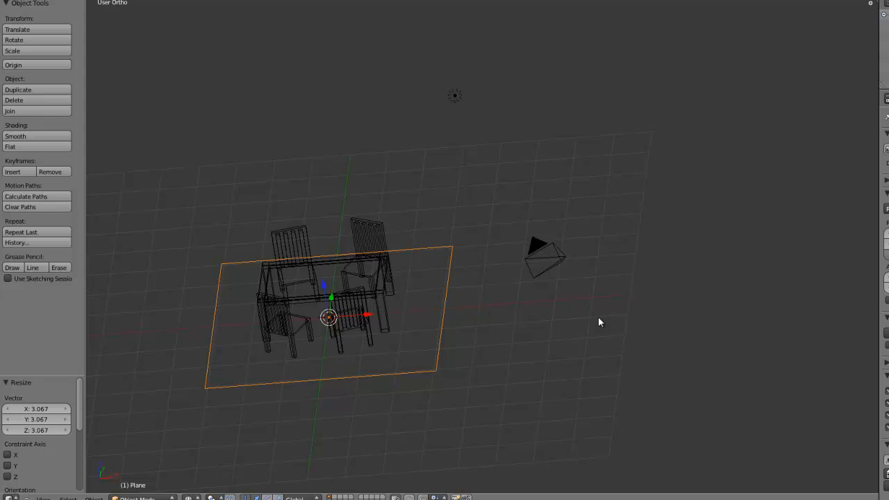
Place the 3D cursor at several spots around the scene and reset it to the origin each time
left_click(652, 281)
left_click(722, 142)
left_click(552, 103)
left_click(317, 125)
left_click(626, 176)
left_click(505, 378)
left_click(698, 236)
key("shift+c")
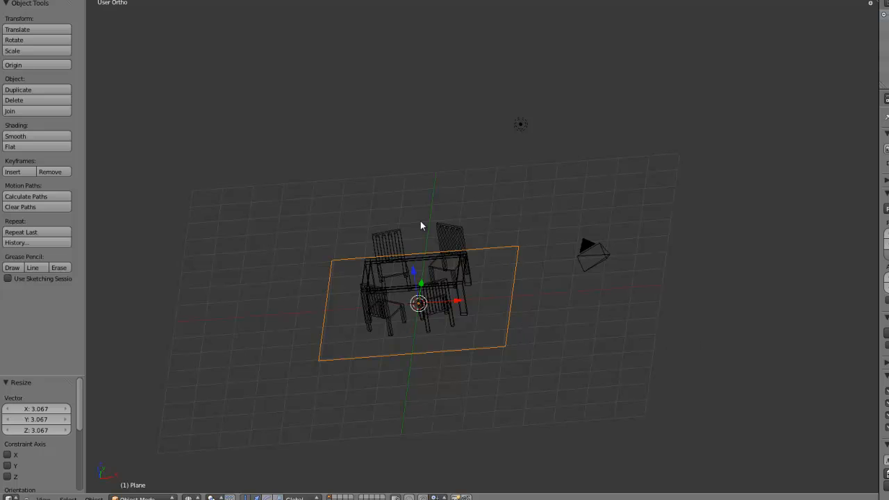
middle_click_drag(420, 220, 483, 176, "shift")
scroll(497, 231, "up", 5)
middle_click_drag(497, 231, 625, 255)
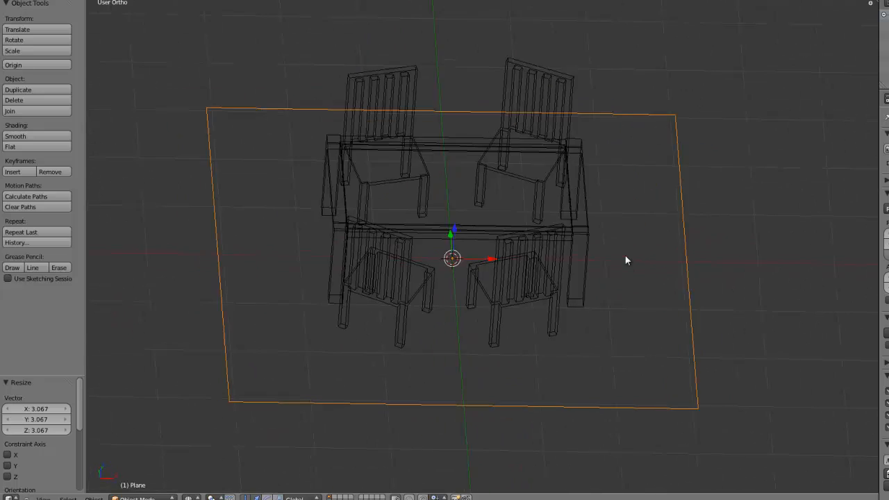
scroll(622, 253, "down", 2)
scroll(622, 254, "down", 3)
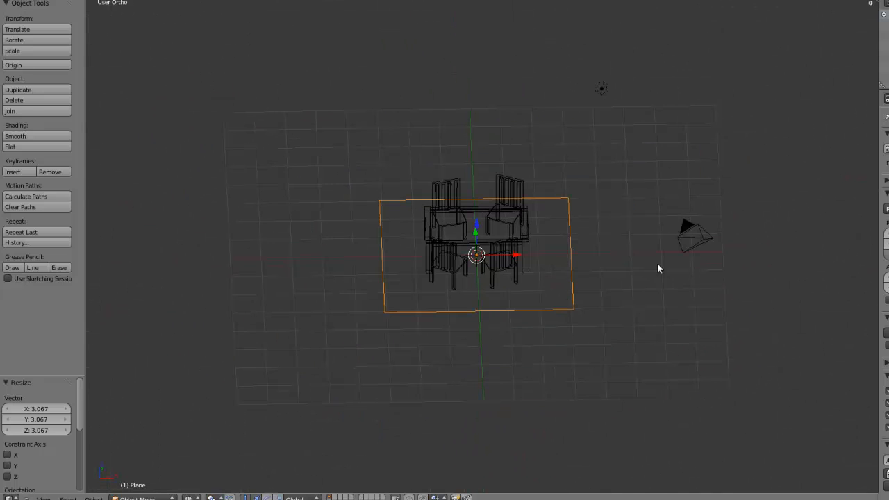
left_click(854, 11)
left_click(564, 123)
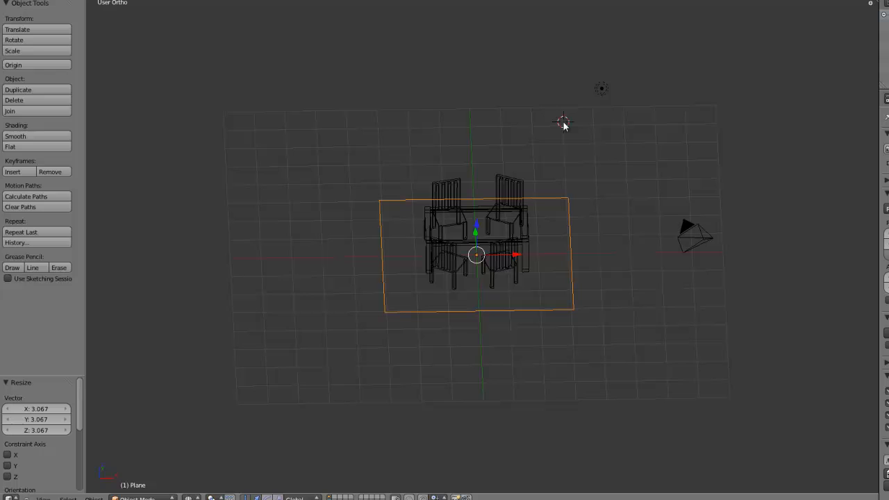
left_click(660, 215)
key("shift+c")
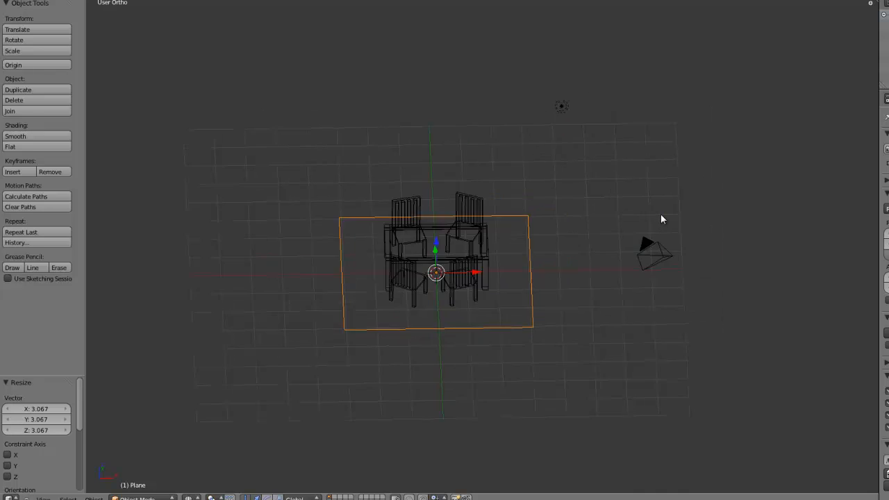
Add a plane aligned to the front view, centred above the table at a height of about 1.99
key("KP_1")
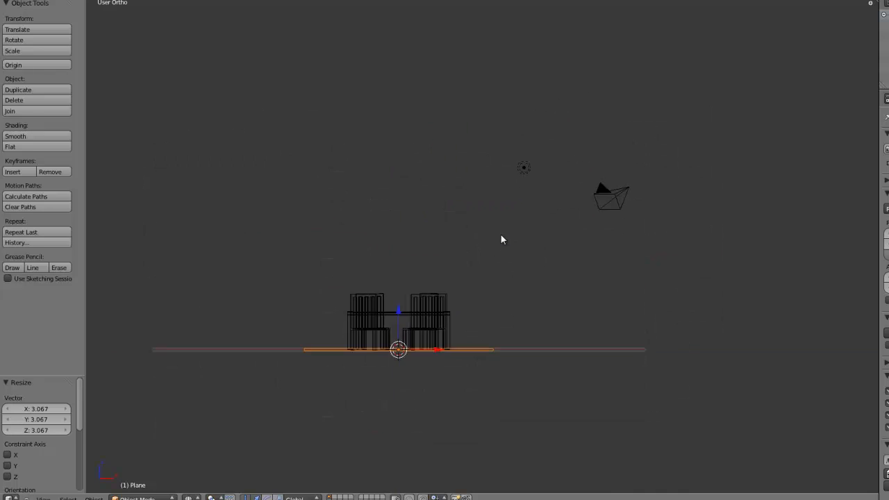
scroll(501, 235, "up", 4)
middle_click_drag(495, 254, 554, 230, "shift")
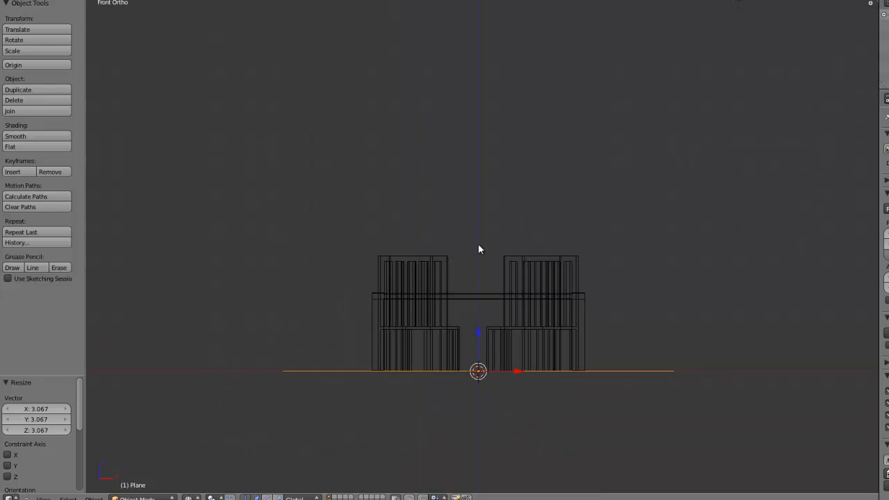
left_click(478, 245)
key("shift+a")
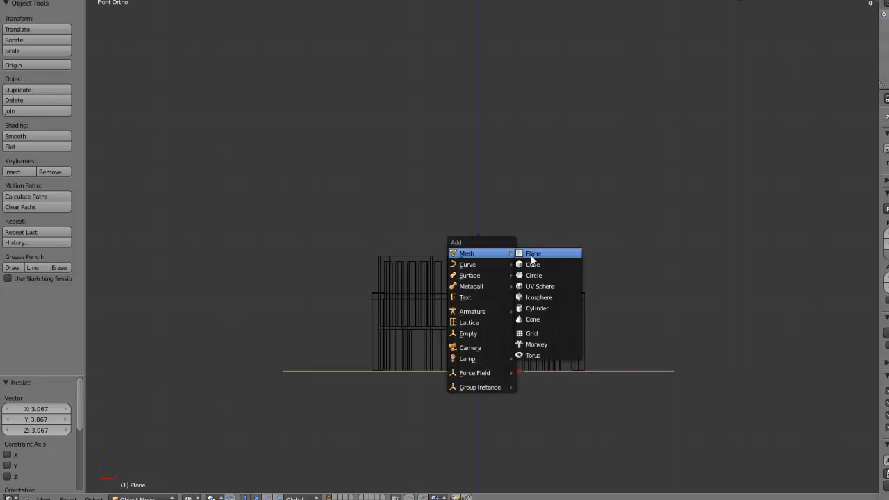
left_click(533, 255)
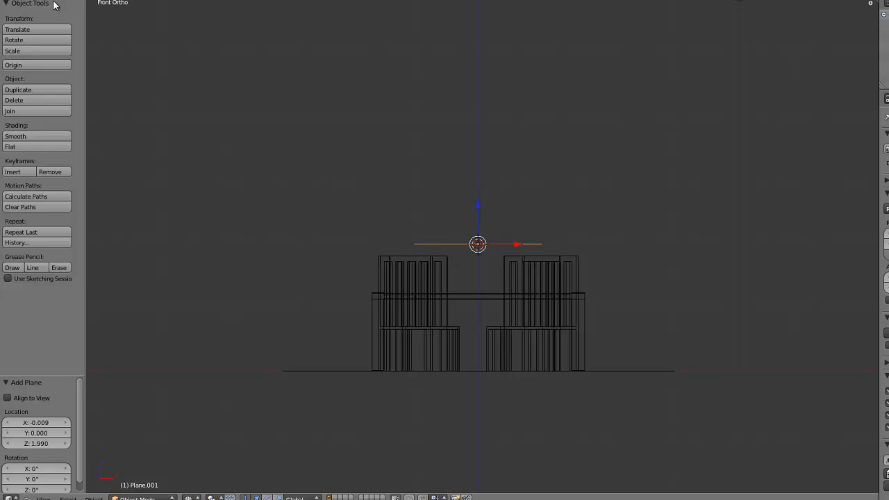
left_click(8, 399)
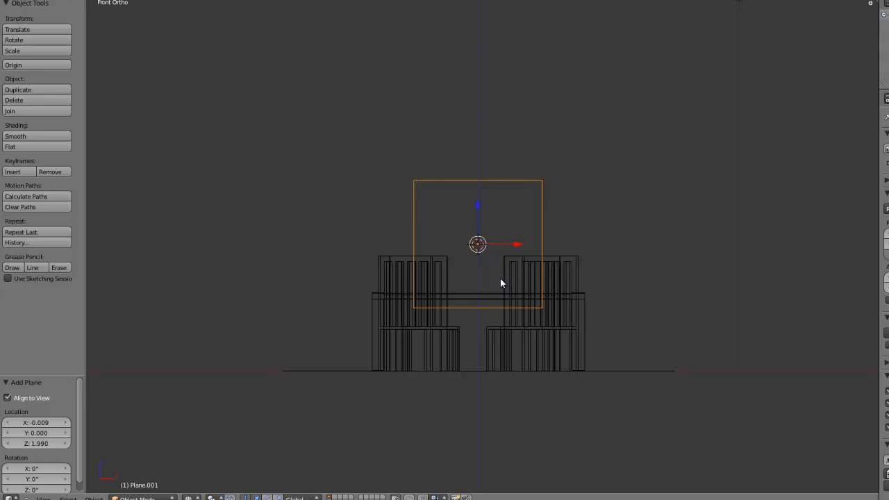
Reset the 3D cursor to the origin and resize the upright plane to reach the floor and span its width along X
key("shift+c")
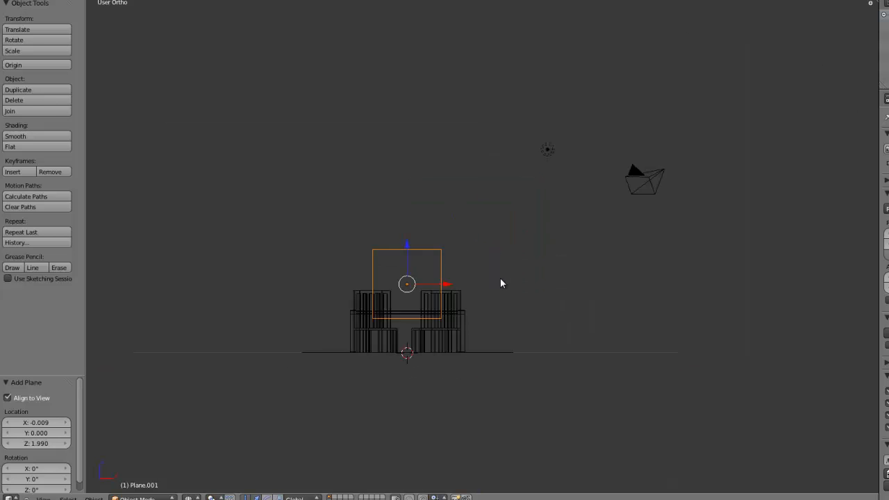
scroll(424, 309, "up", 4)
middle_click_drag(570, 248, 622, 240, "shift")
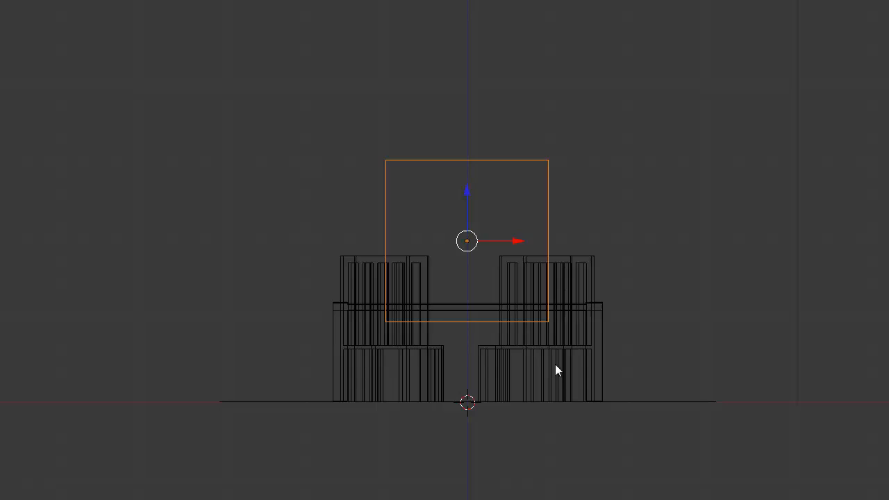
key("s")
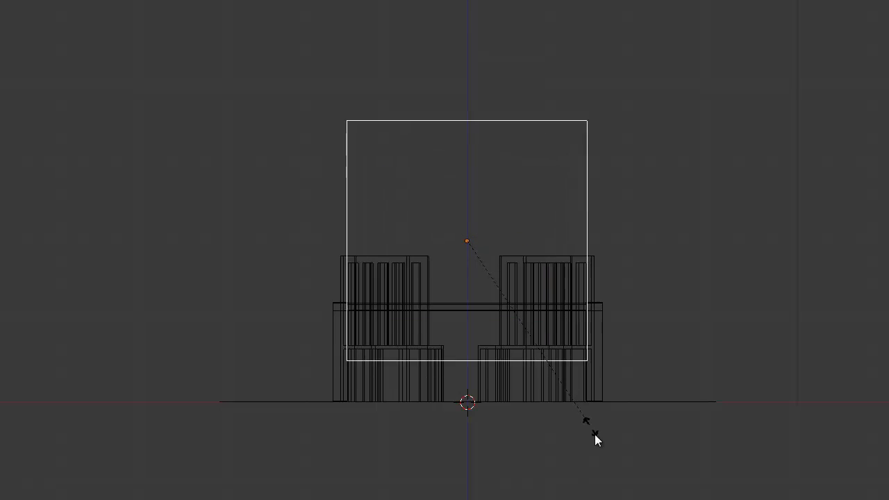
left_click(628, 493)
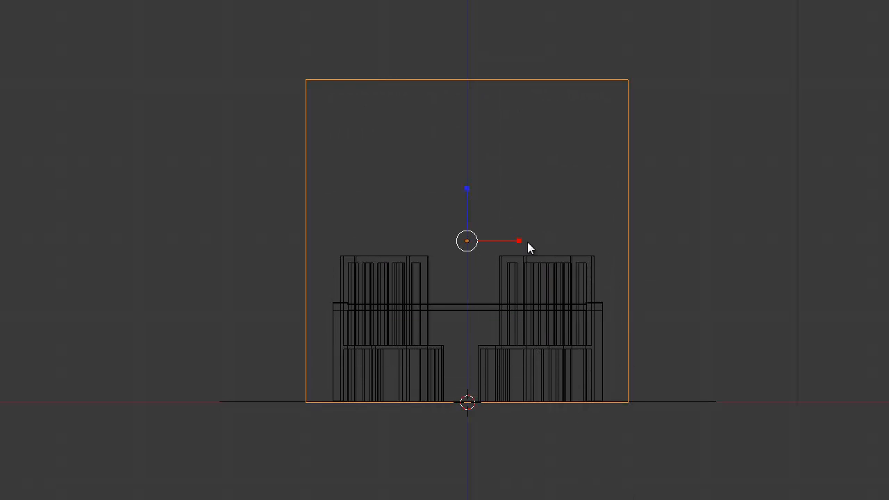
left_click_drag(520, 241, 546, 242)
Move the upright plane about 3.02 along Y in top view to the back edge of the floor plane
middle_click_drag(679, 142, 511, 332)
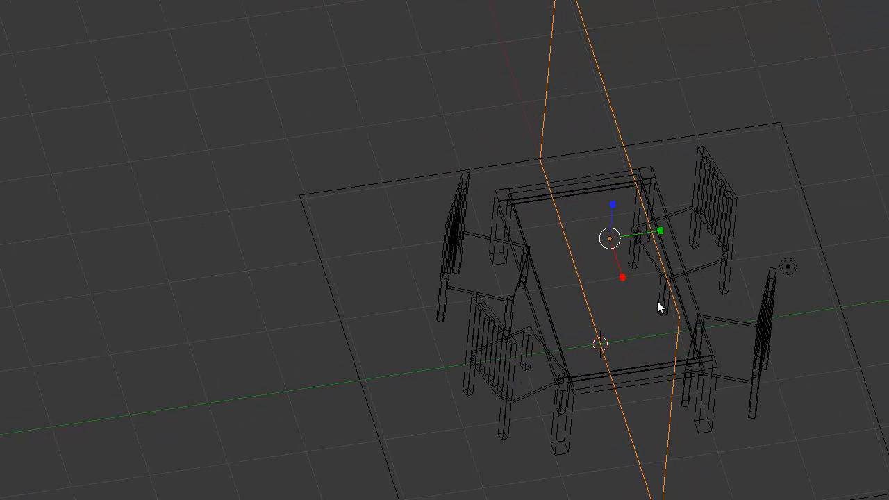
middle_click_drag(658, 303, 653, 339)
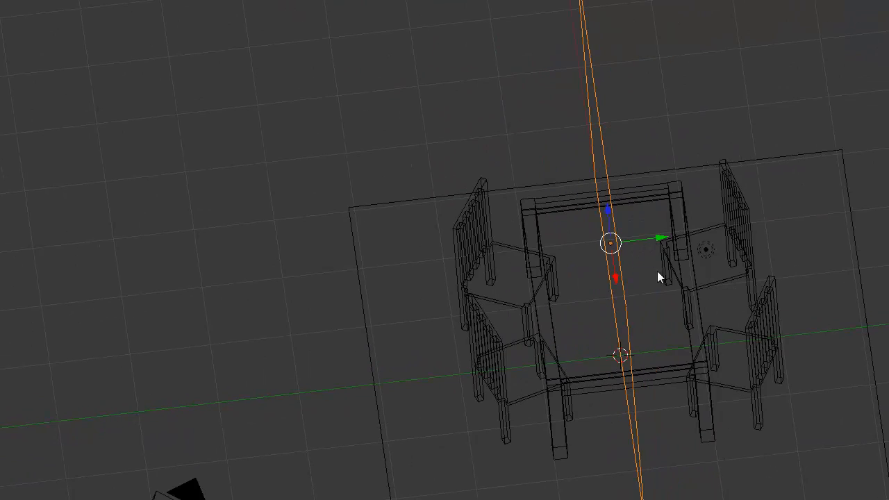
key("KP_7")
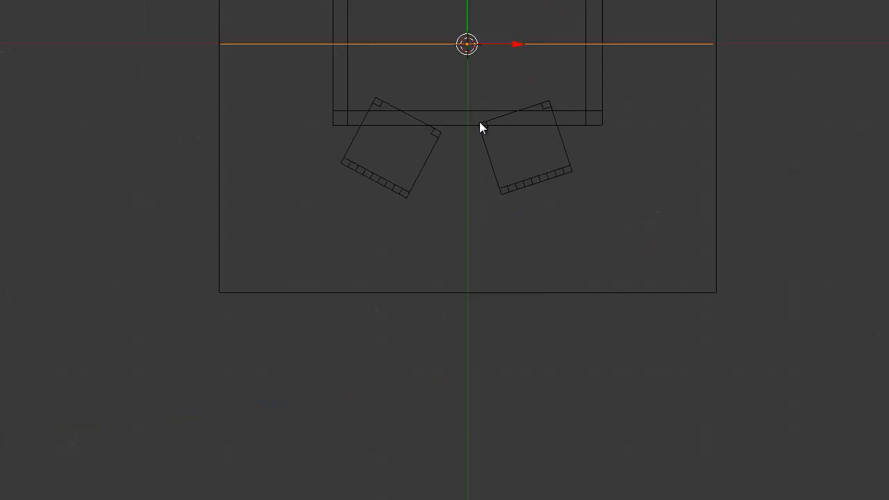
middle_click_drag(482, 108, 483, 326, "shift")
left_click_drag(470, 213, 476, 2)
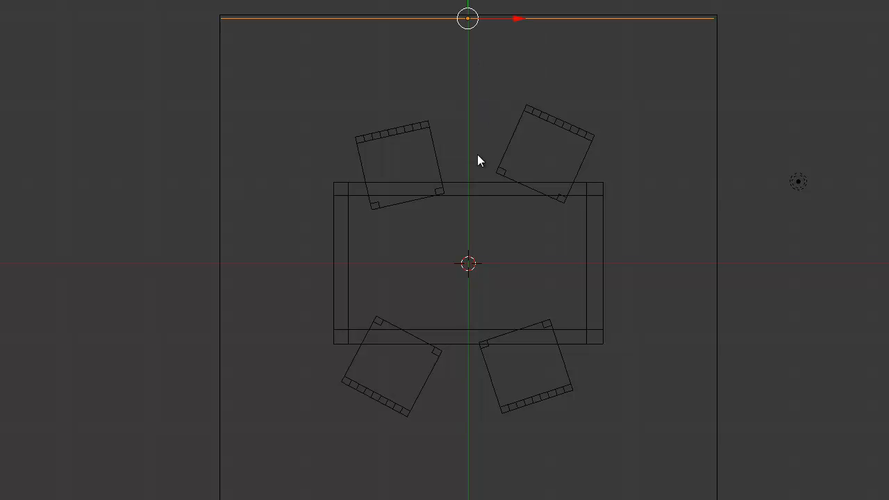
middle_click_drag(506, 117, 499, 149, "shift")
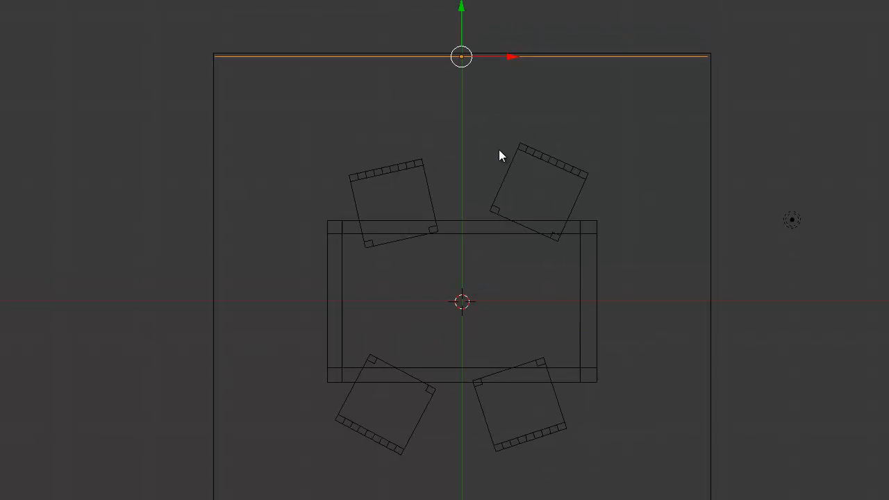
Duplicate the back wall plane and leave the copy in place
key("g")
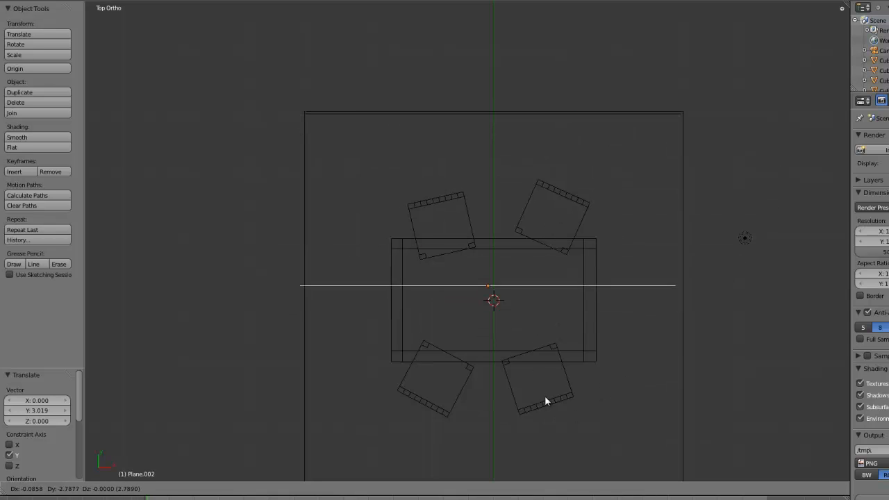
key("Escape")
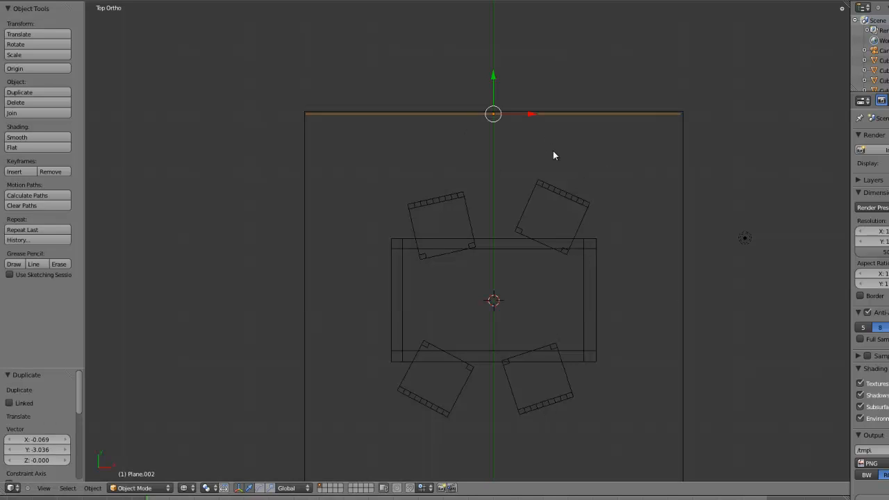
Offset the duplicate wall about -0.21 along Y, compare both walls in solid shading, and undo the offset
mouse_move(490, 72)
left_mouse_down()
mouse_move(494, 114)
mouse_move(497, 65)
mouse_move(498, 94)
mouse_move(497, 83)
left_mouse_up()
mouse_move(495, 211)
middle_mouse_down()
mouse_move(438, 153)
mouse_move(553, 68)
middle_mouse_up()
key("z")
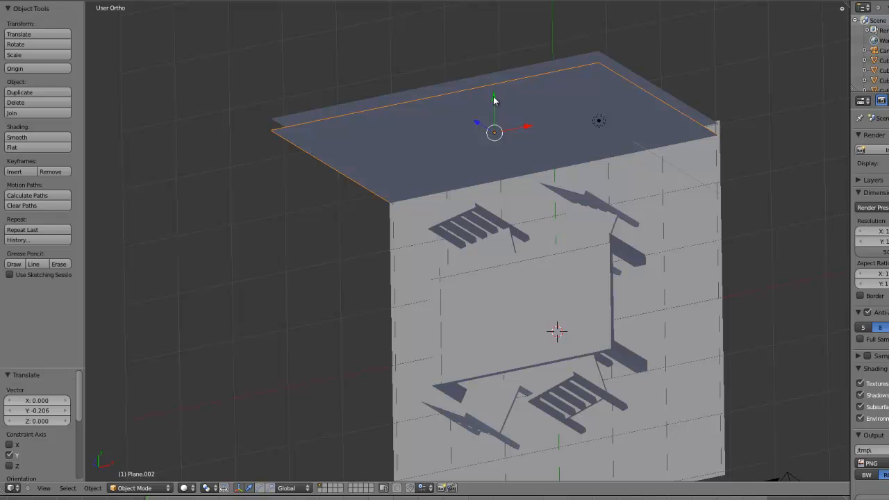
mouse_move(496, 99)
left_mouse_down()
mouse_move(481, 205)
mouse_move(497, 72)
mouse_move(496, 104)
mouse_move(496, 86)
left_mouse_up()
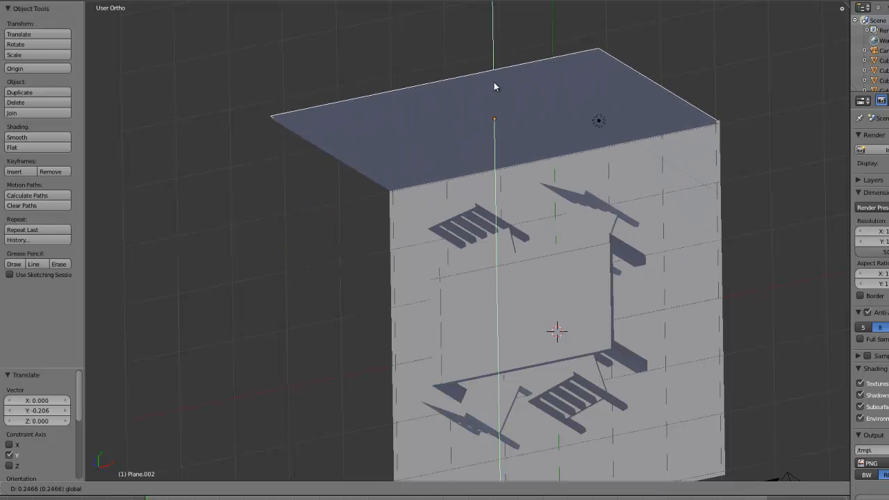
key("shift+d")
key("y")
right_click(495, 124)
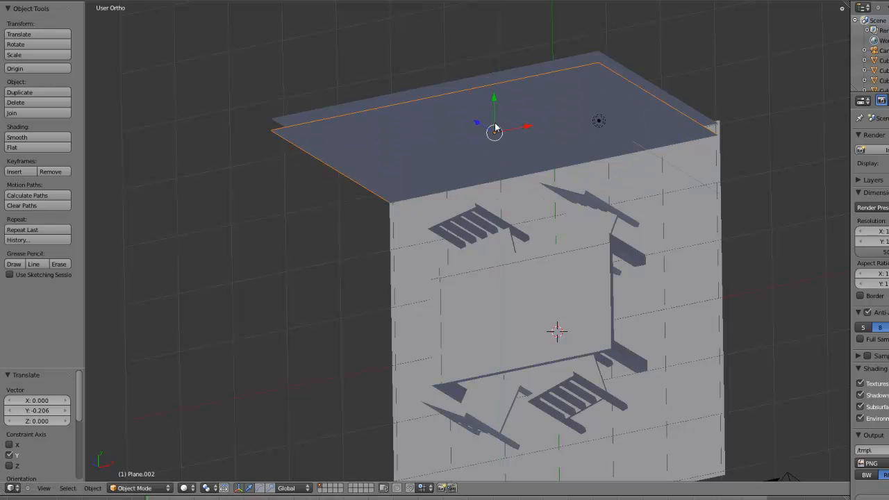
key("ctrl+z")
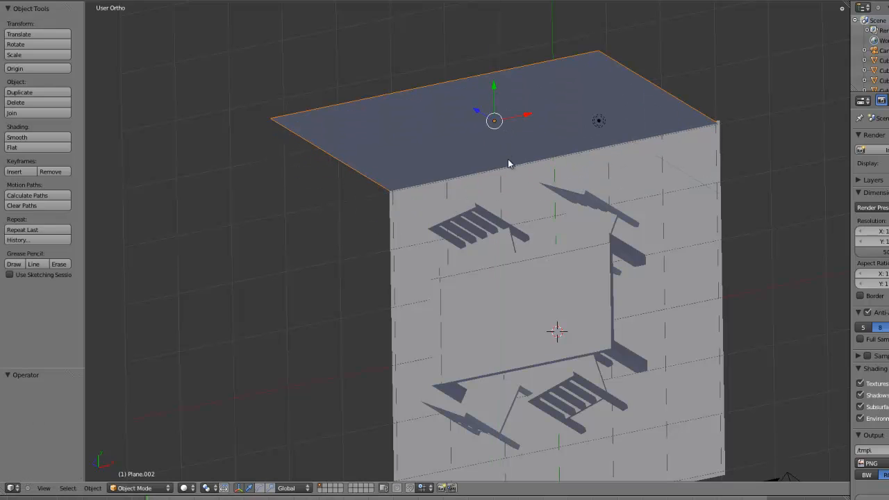
Return to the wireframe top view and try a free rotation of the duplicate wall
key("KP_7")
key("z")
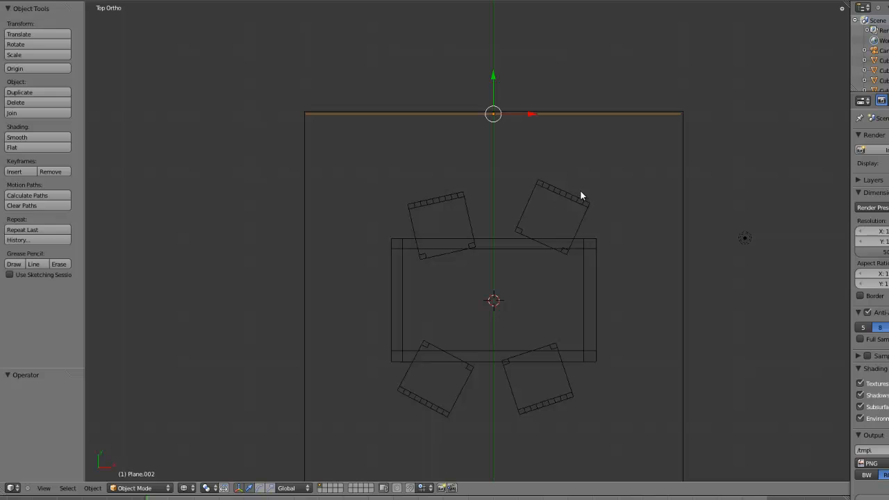
key("r")
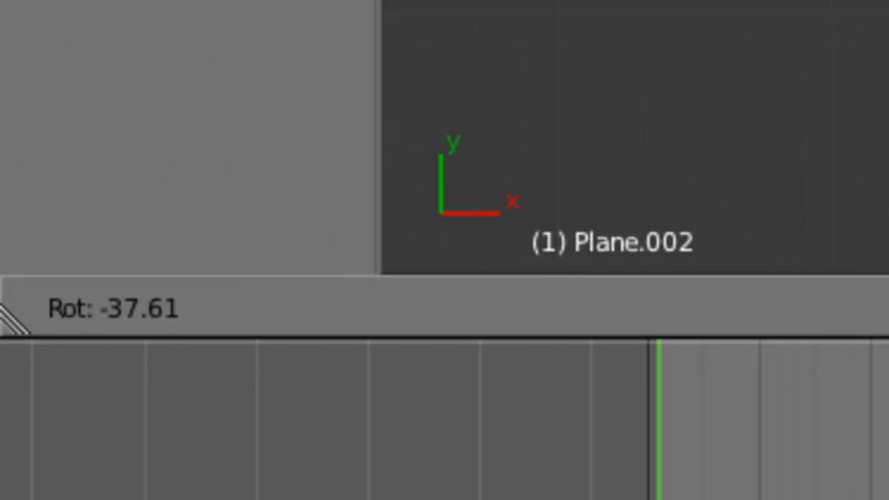
key("Escape")
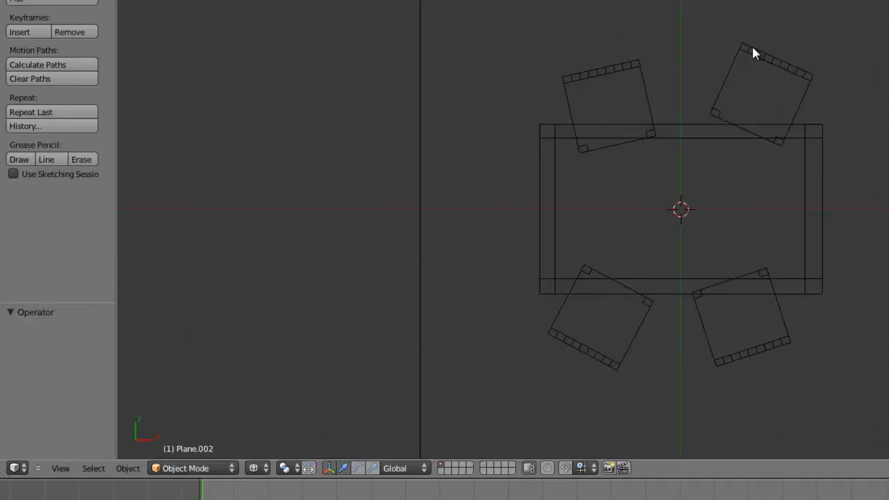
Rotate the duplicate wall 90° in top view and move it about -2.96 in X and -2.99 in Y to the floor's side edge
key("r")
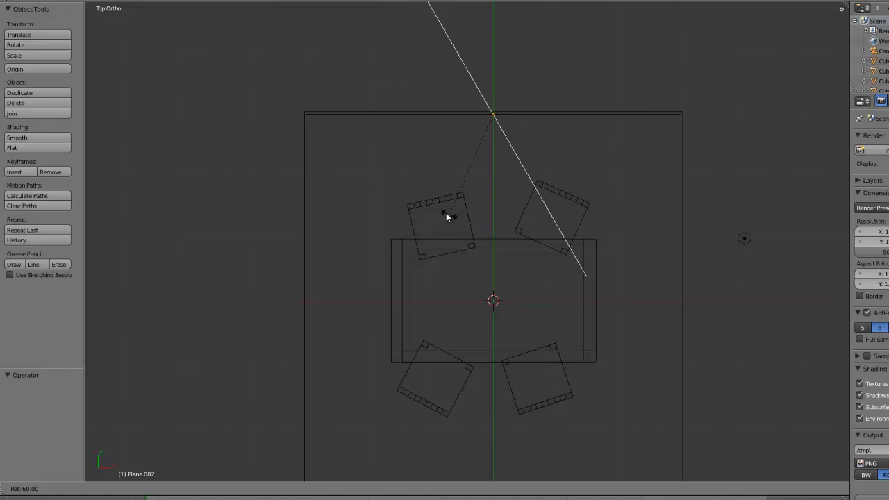
left_click(415, 175)
scroll(457, 207, "down", 2)
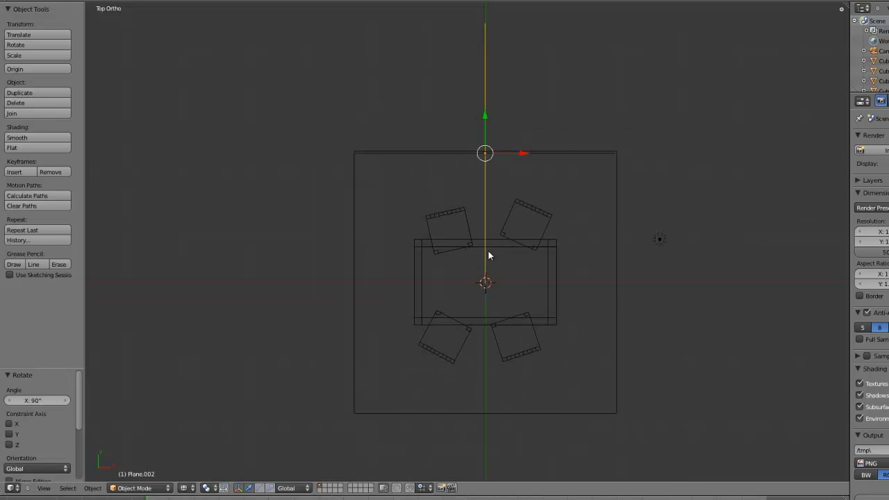
key("g")
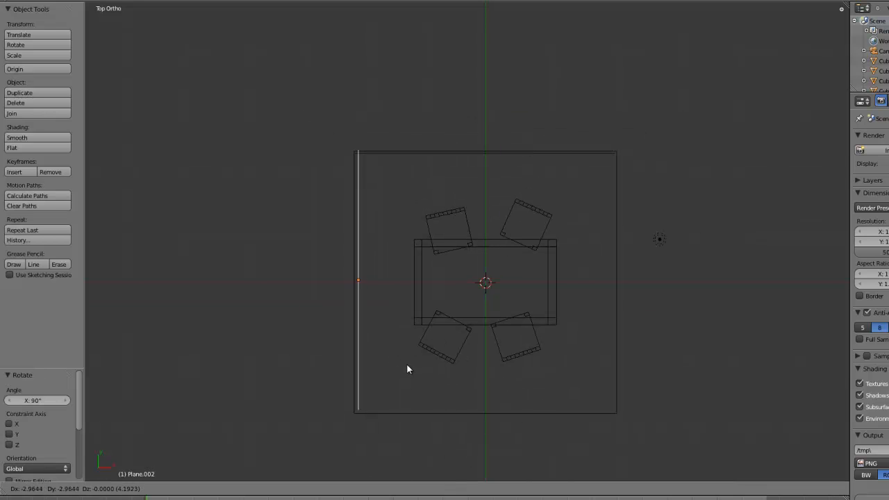
left_click(406, 365)
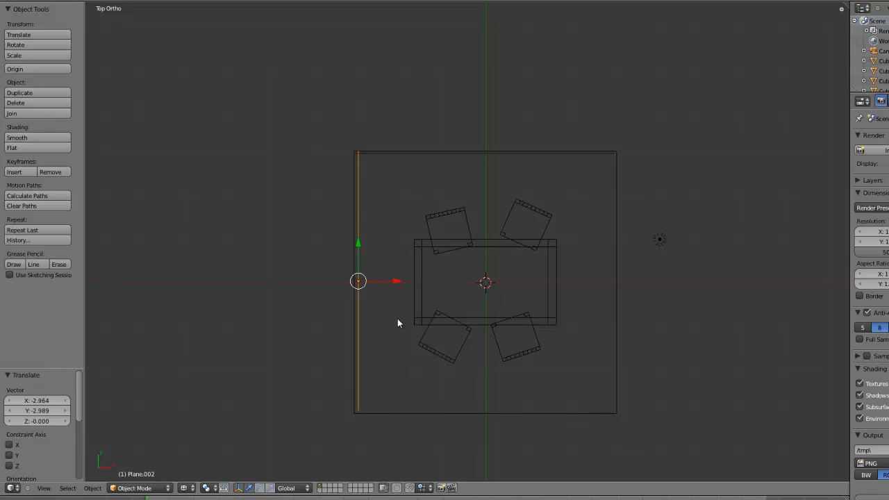
Duplicate the side wall and move the copy about 5.98 along X to the opposite edge of the floor
key("shift+d")
right_click(530, 352)
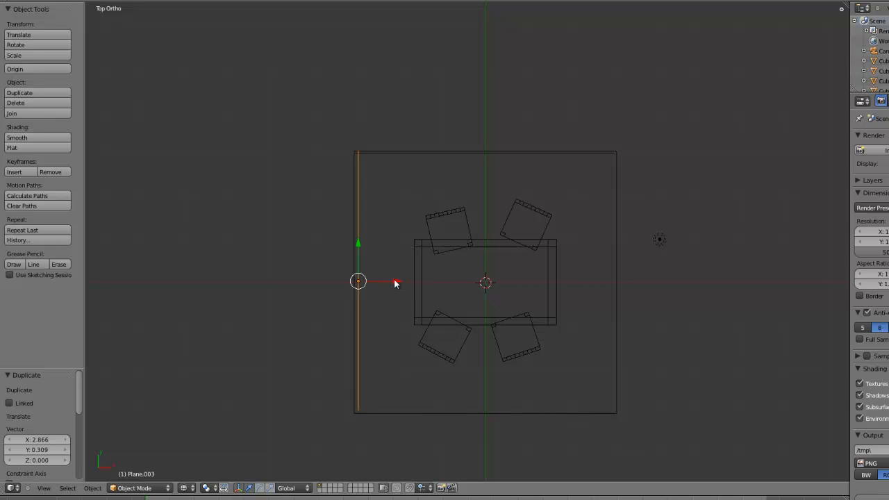
left_click_drag(394, 281, 651, 292)
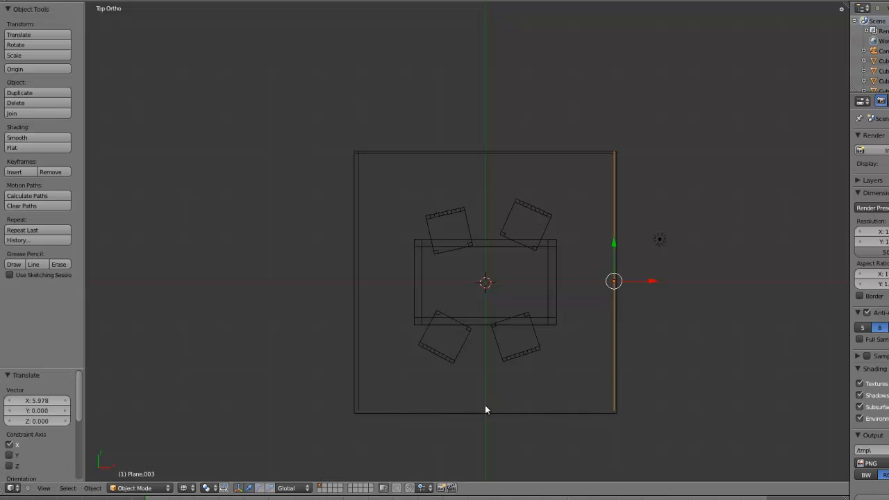
middle_click_drag(485, 408, 448, 236)
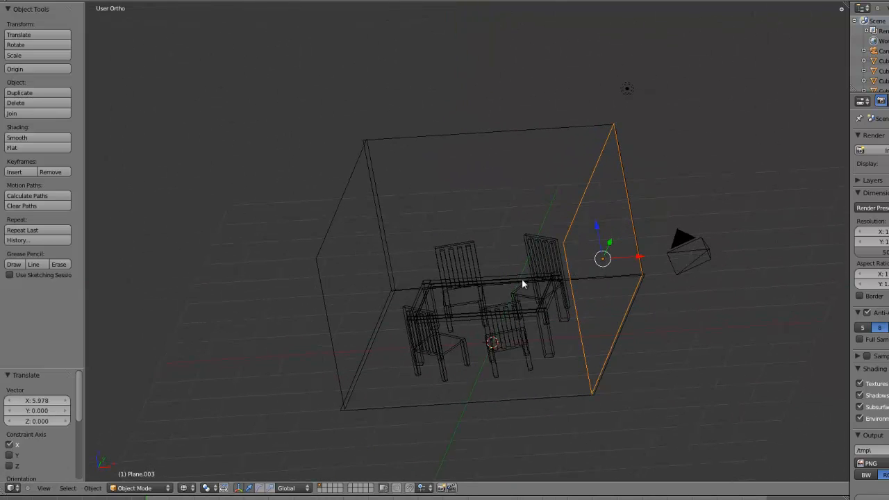
Delete the copied side wall and display the room in solid shading through the camera
key("x")
left_click(526, 324)
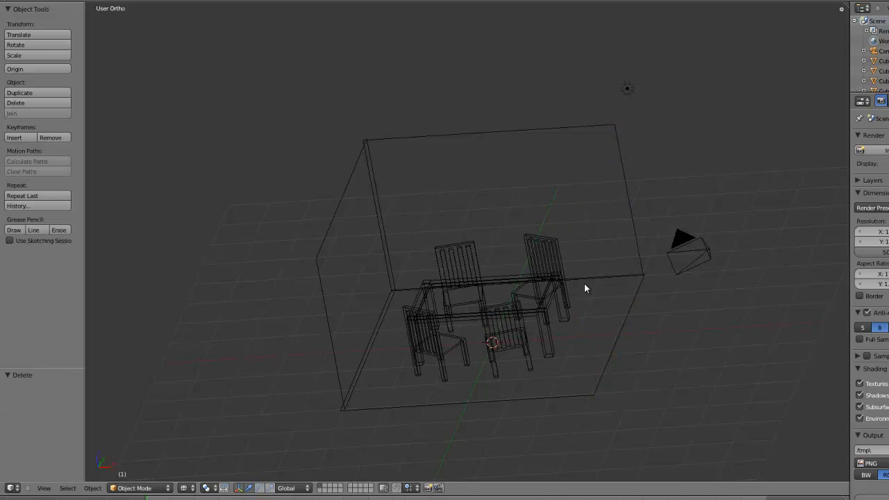
key("z")
key("KP_0")
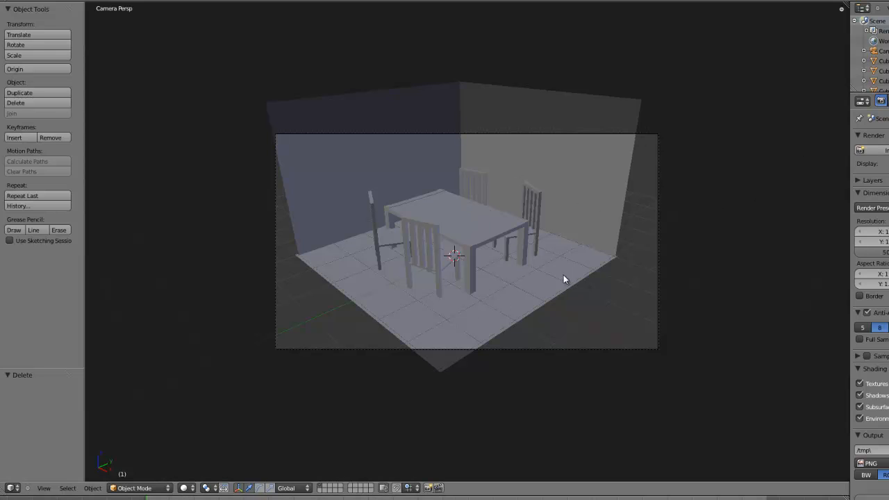
Select the floor, both walls, the table and all four chairs, scale them together by about 1.53, and clear the selection
right_click(405, 311)
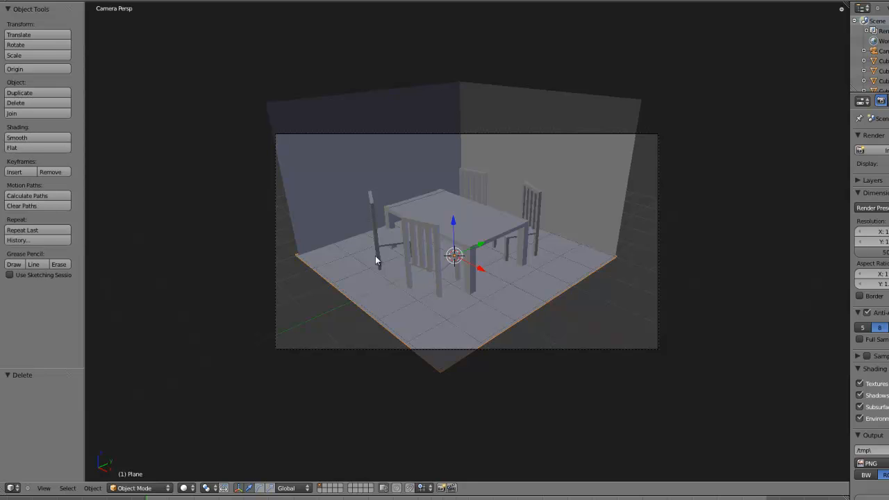
right_click(401, 182, "shift")
right_click(528, 158, "shift")
right_click(533, 205, "shift")
right_click(479, 188, "shift")
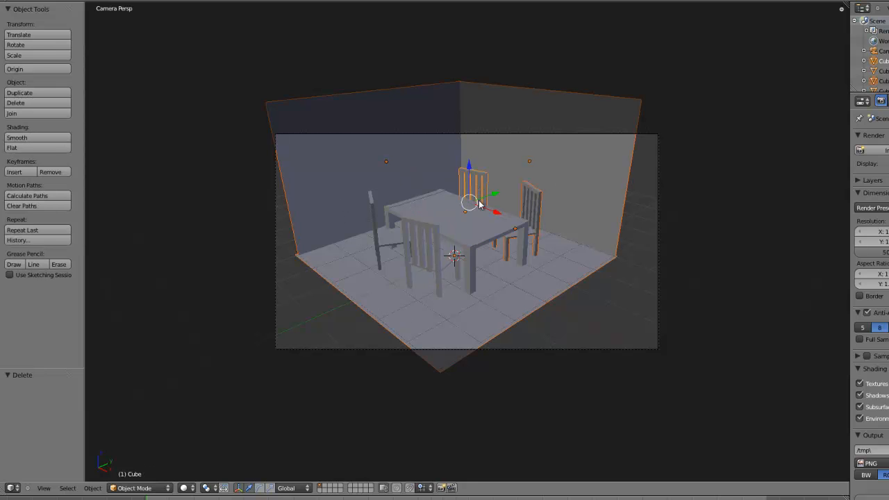
right_click(391, 217, "shift")
right_click(387, 233, "shift")
right_click(387, 218, "shift")
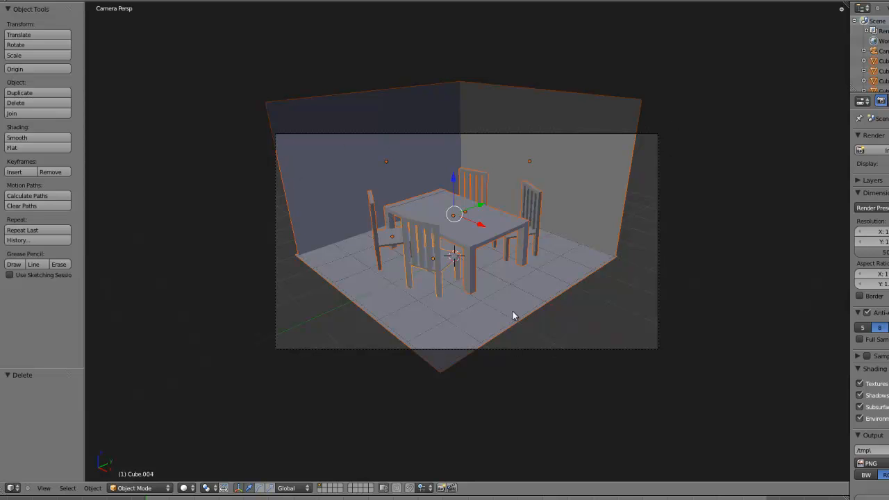
key("s")
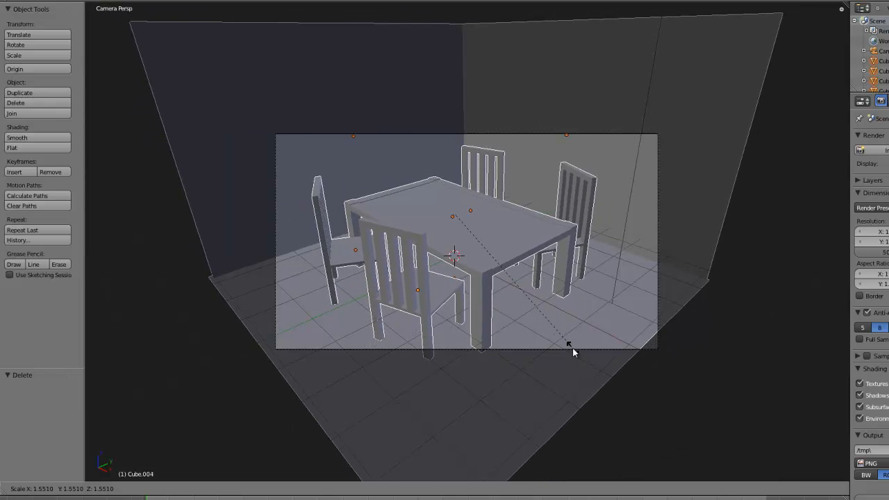
left_click(571, 346)
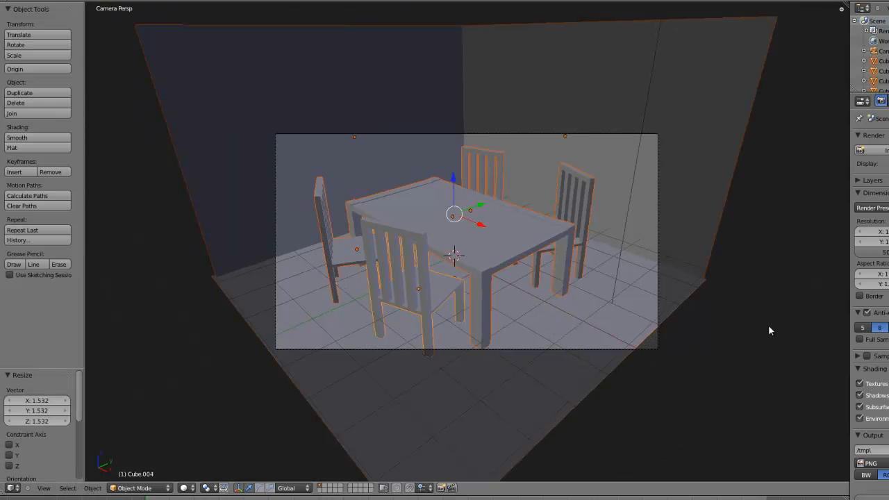
key("a")
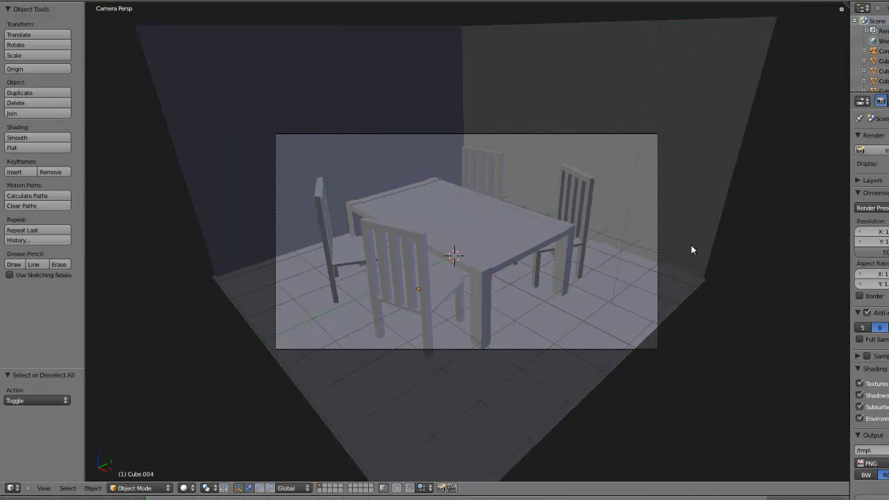
Select the camera and try rolling it while looking through the camera view
right_click(369, 135)
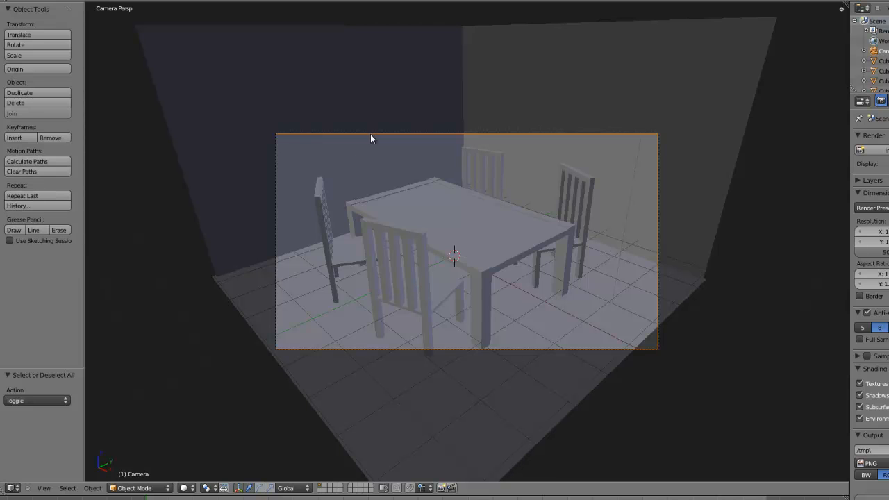
middle_click_drag(465, 233, 653, 243)
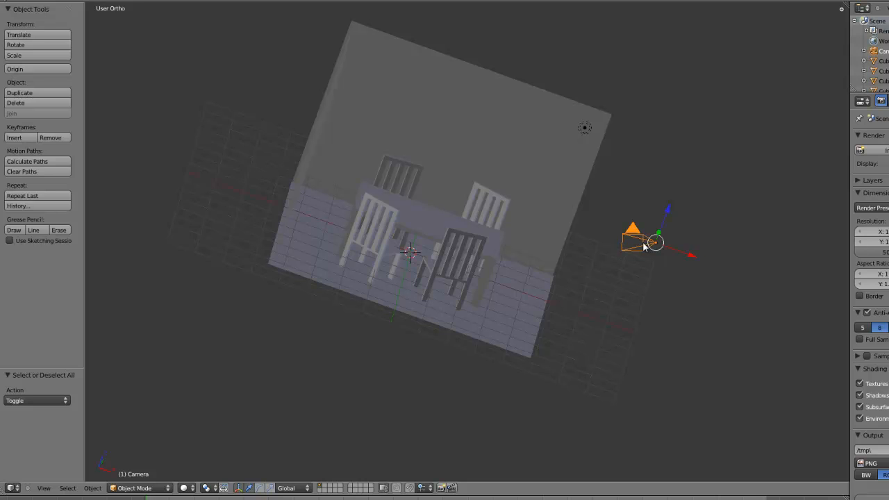
key("KP_0")
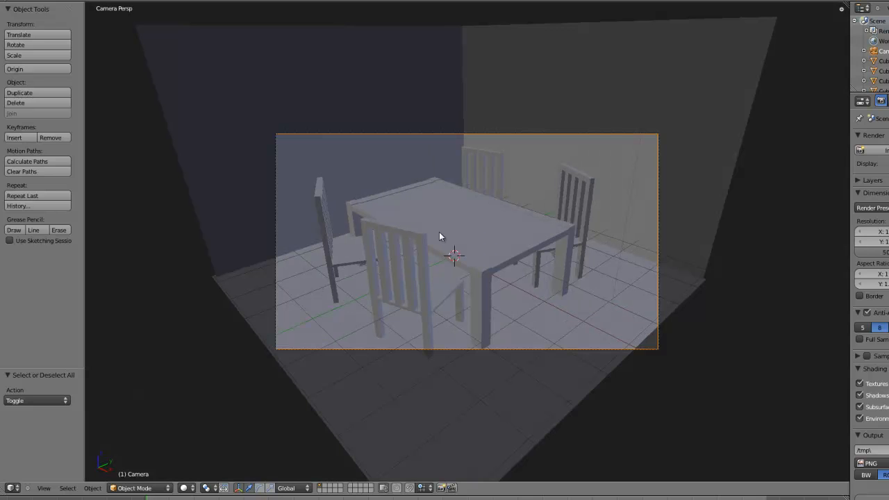
key("r")
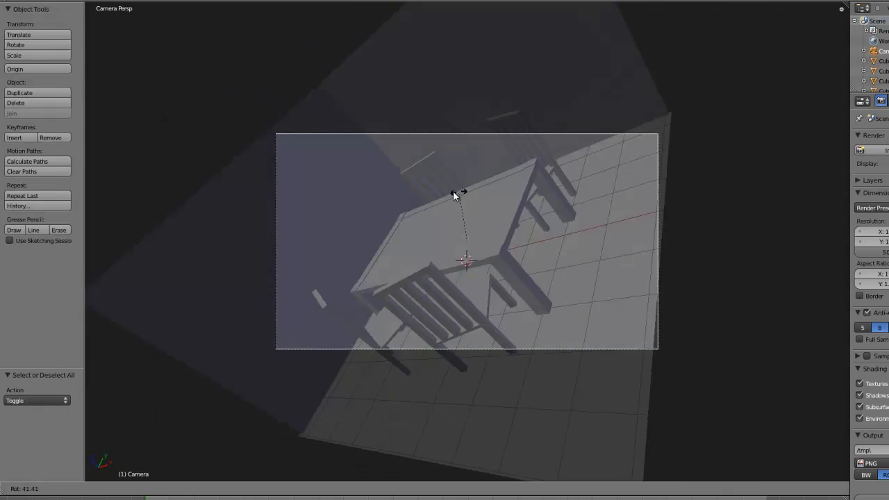
right_click(436, 200)
Trackball-rotate the camera about 1.72° and 1.15°, and roll it about -4.76°
key("r")
key("r")
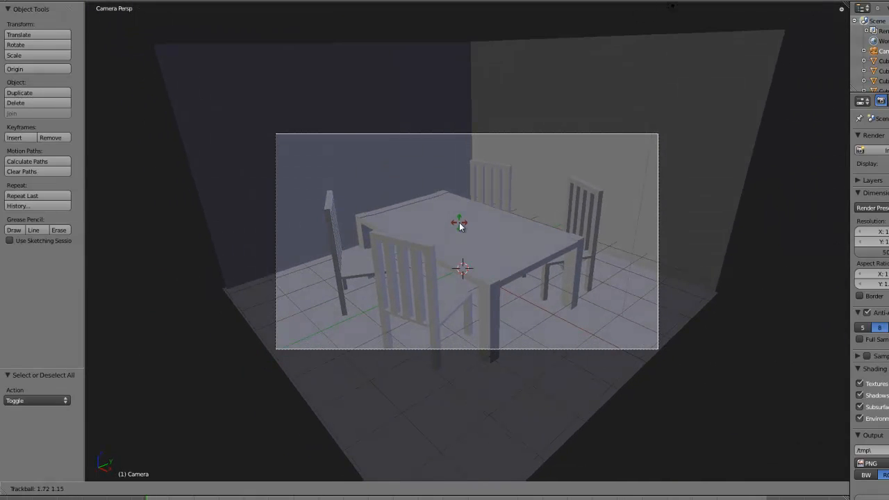
left_click(459, 226)
key("r")
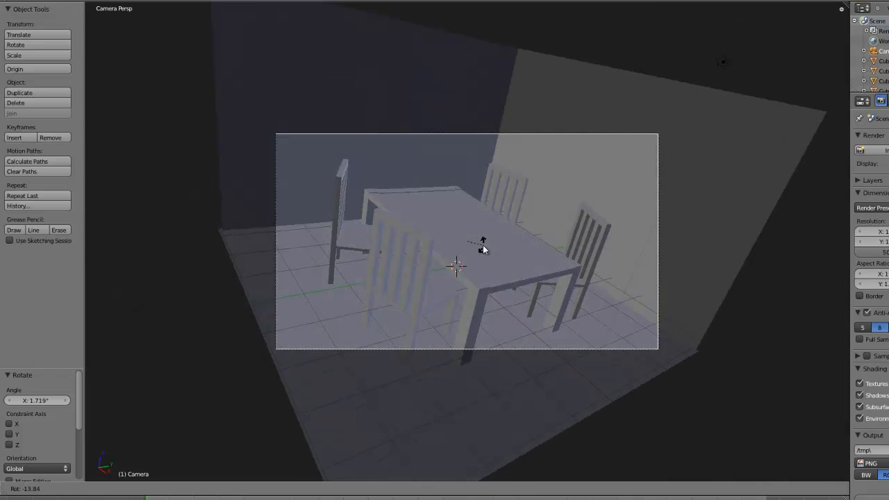
left_click(483, 252)
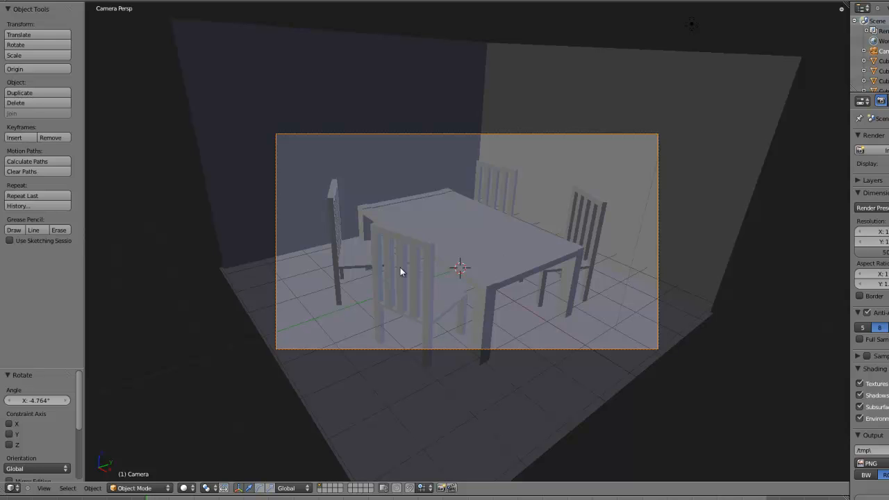
Select the lamp, render the still image twice, and close each render result
middle_click_drag(400, 269, 525, 259)
right_click(640, 147)
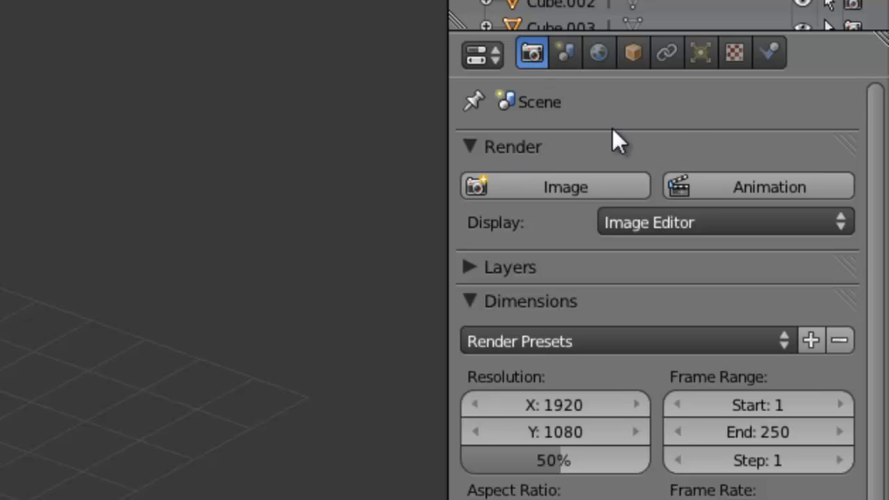
left_click(526, 187)
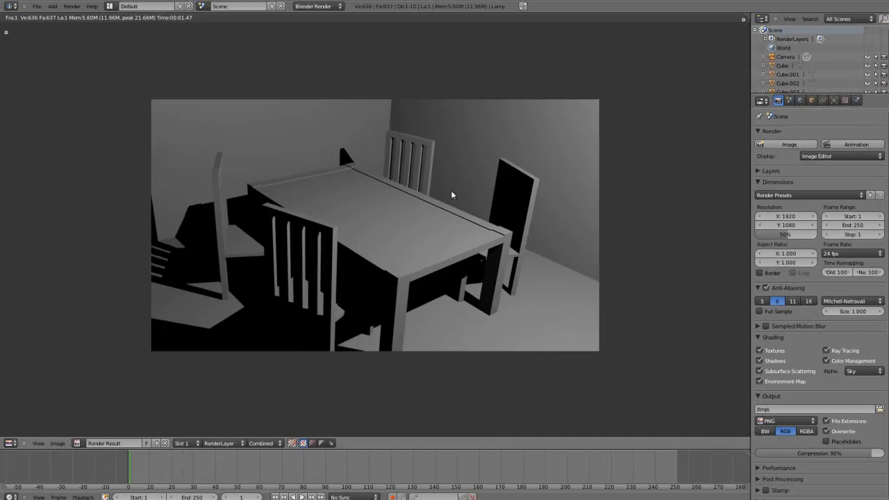
key("Escape")
key("F12")
key("Escape")
Try a render resolution percentage of 47 and set it back to 50%
middle_click_drag(177, 345, 183, 295)
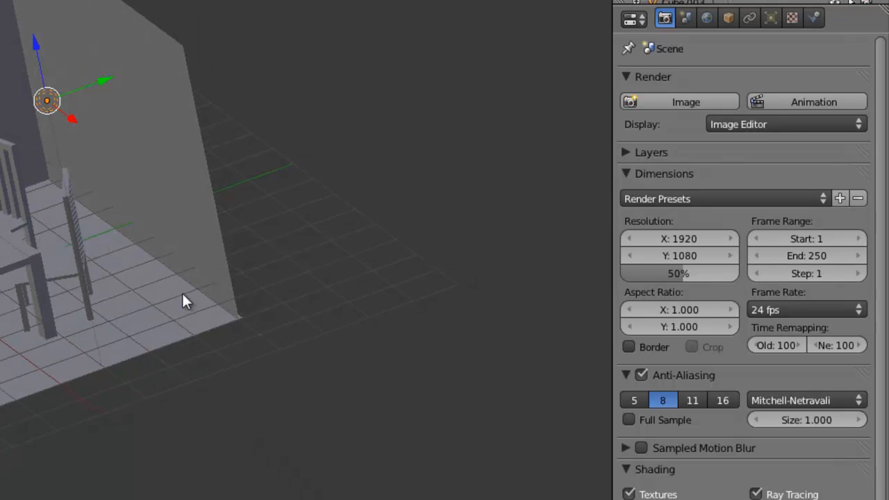
mouse_move(685, 278)
left_mouse_down()
mouse_move(775, 276)
mouse_move(670, 275)
left_mouse_up()
left_click(682, 273)
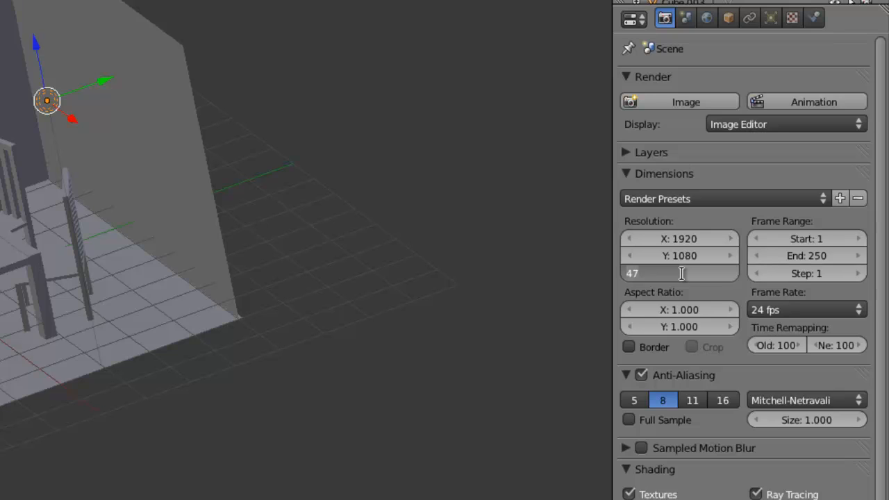
type("50")
key("Return")
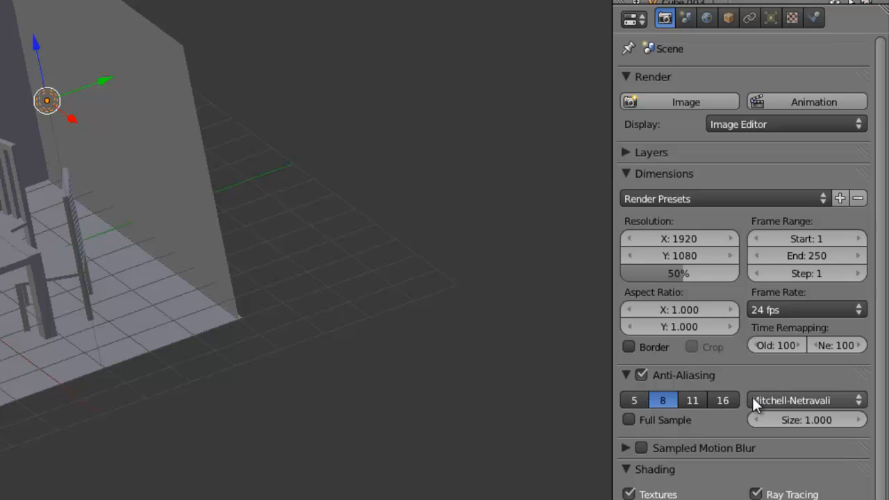
Examine the Shading options in the render settings and collapse that section
left_click(629, 471)
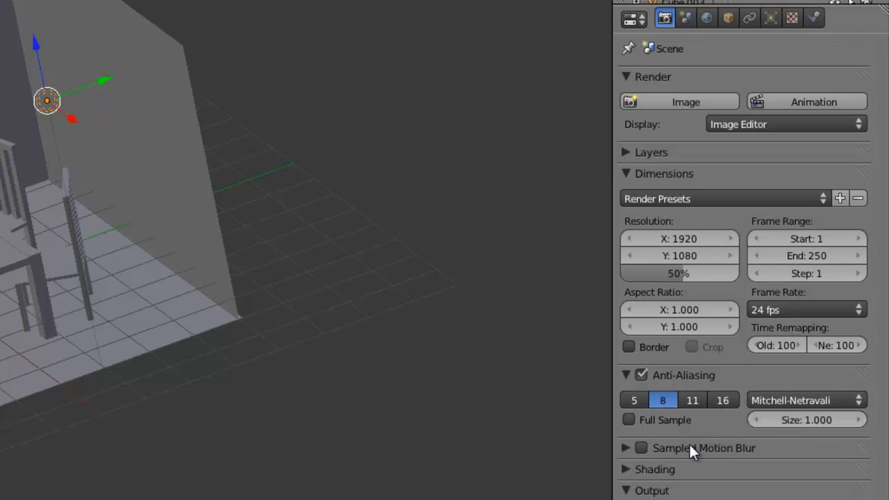
left_click(629, 470)
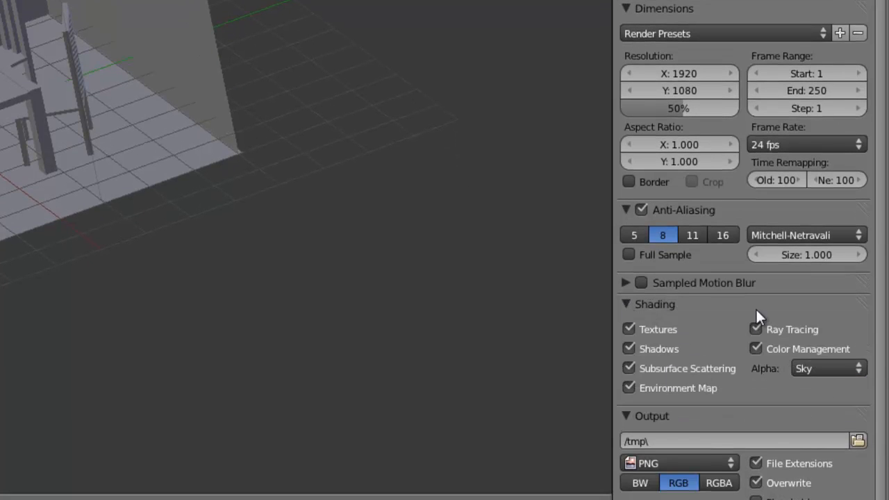
left_click(633, 303)
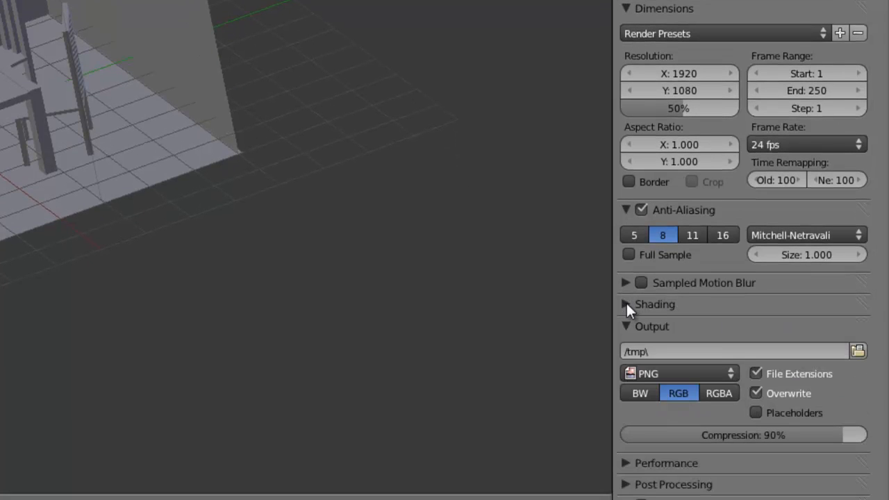
Set the render output path to /tmp\ferdfsfsefsefsefsf
left_click(685, 351)
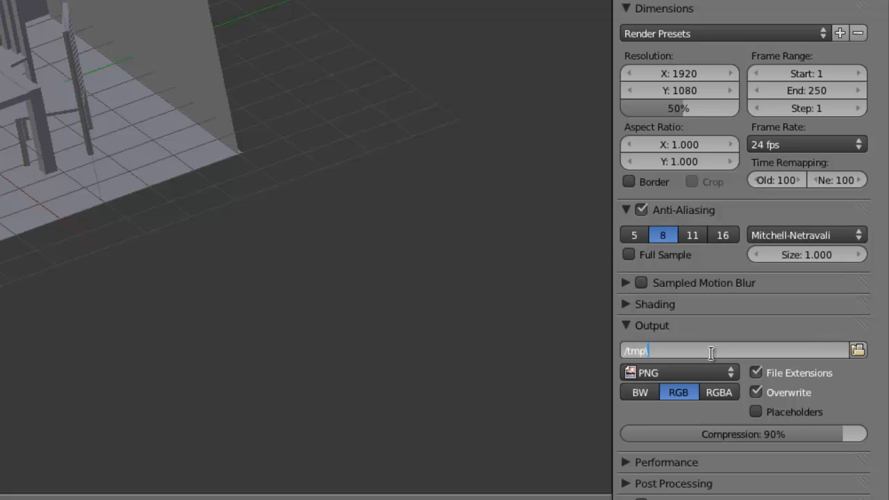
type("ferdfsfsefsefsefsf")
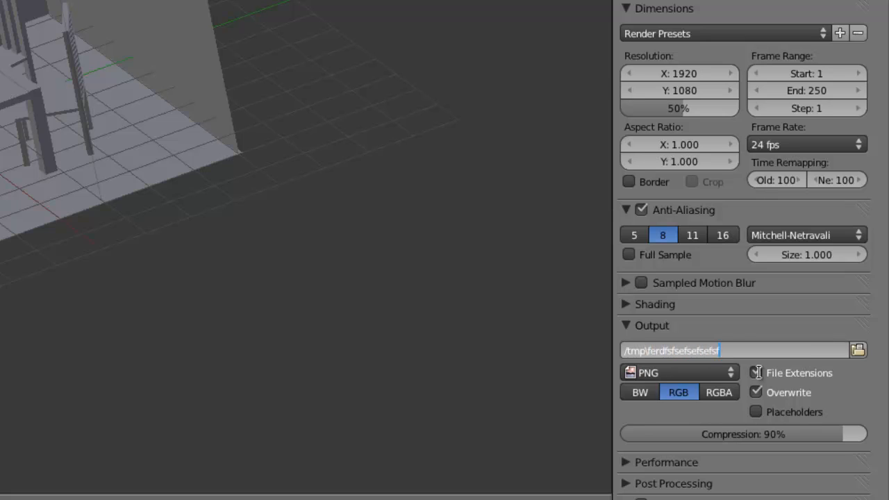
key("Return")
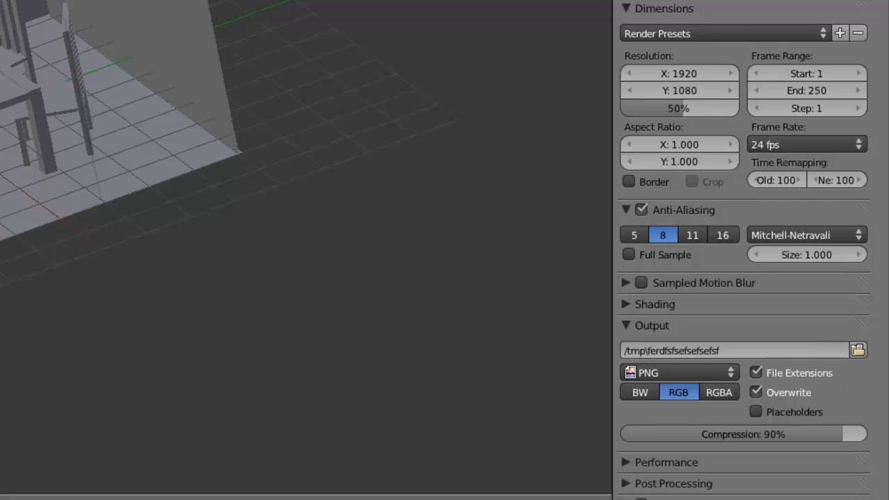
Remove the added name from the render output path to restore it to /tmp\
left_click(738, 352)
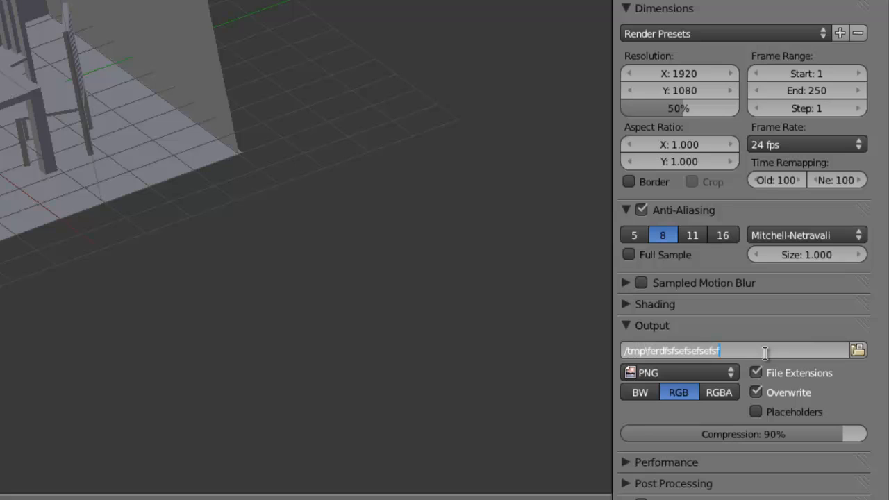
key("BackSpace")
key("BackSpace")
key("BackSpace")
key("BackSpace")
key("BackSpace")
key("BackSpace")
key("BackSpace")
key("BackSpace")
key("BackSpace")
key("BackSpace")
key("BackSpace")
key("BackSpace")
key("BackSpace")
key("BackSpace")
key("BackSpace")
key("BackSpace")
key("BackSpace")
key("BackSpace")
key("Return")
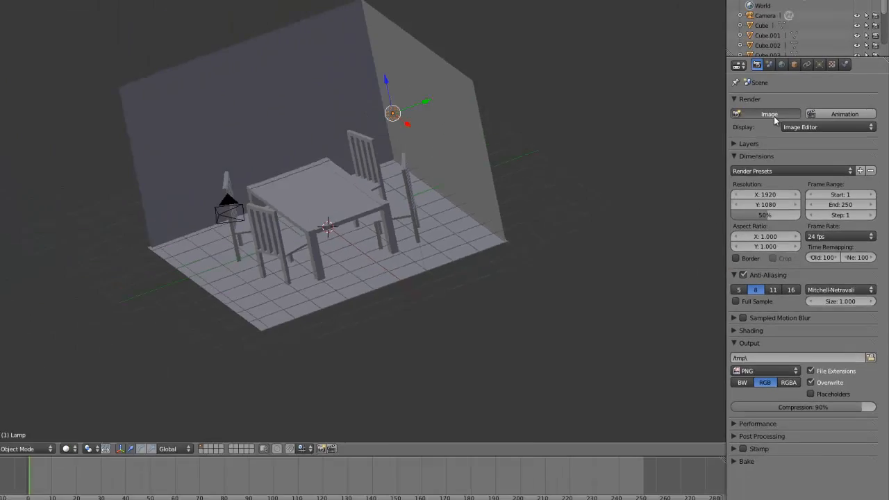
Render the still image and view the Save As Image options for the result, returning to the 3D view without saving
left_click(785, 143)
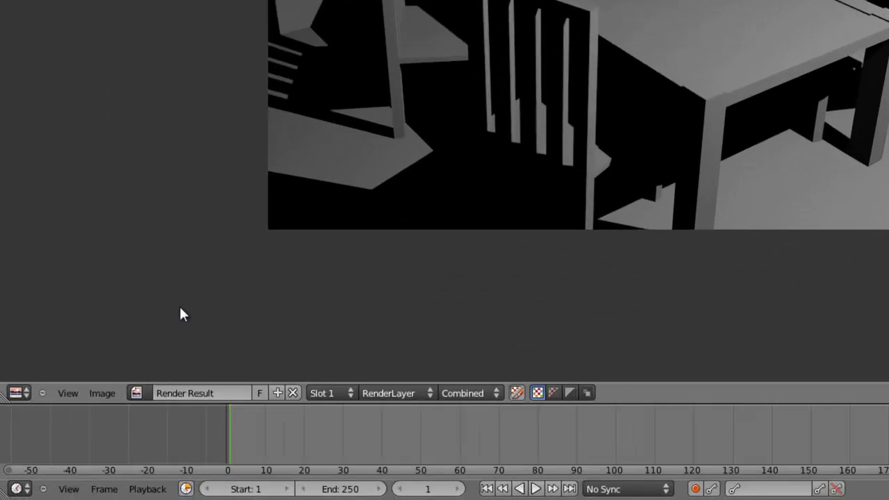
left_click(100, 394)
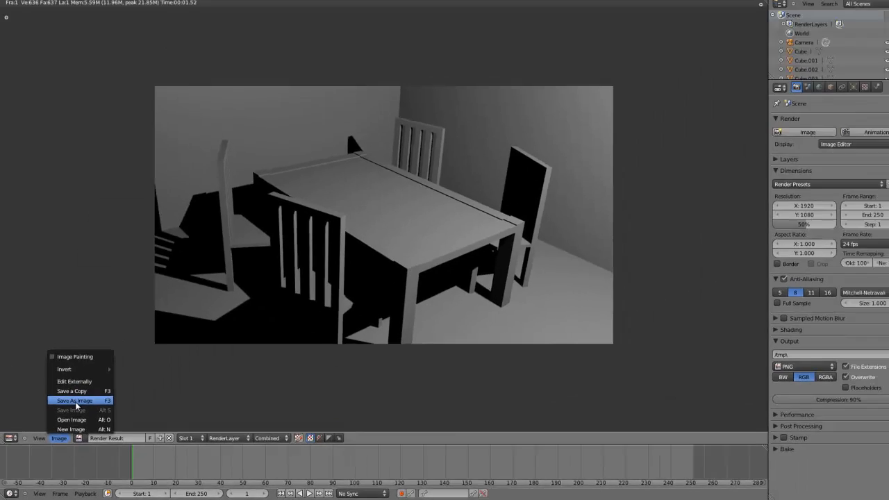
left_click(201, 252)
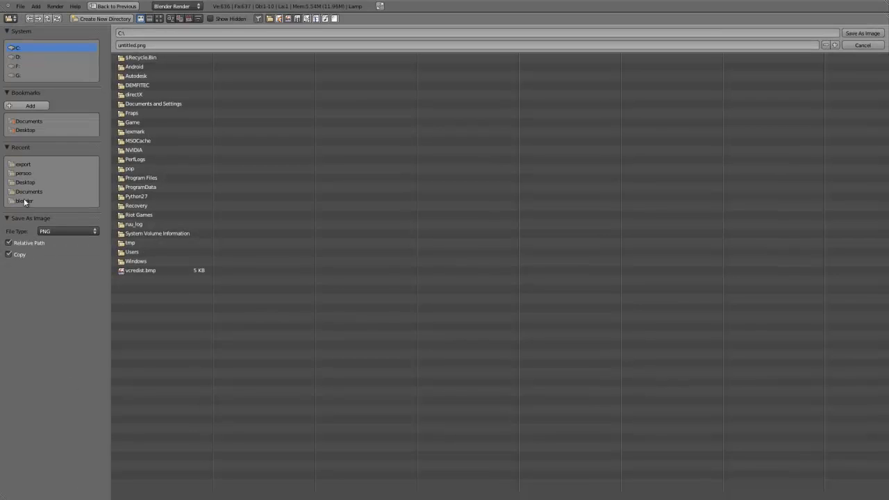
left_click(128, 45)
left_click(111, 6)
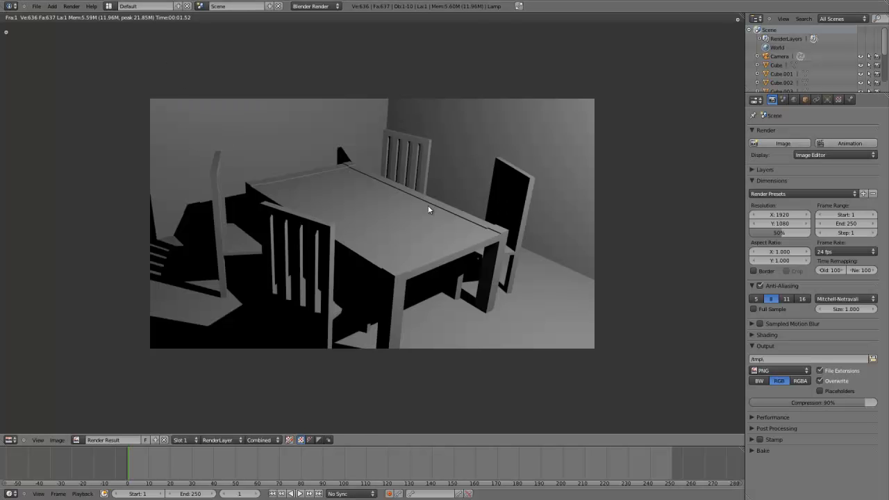
key("Escape")
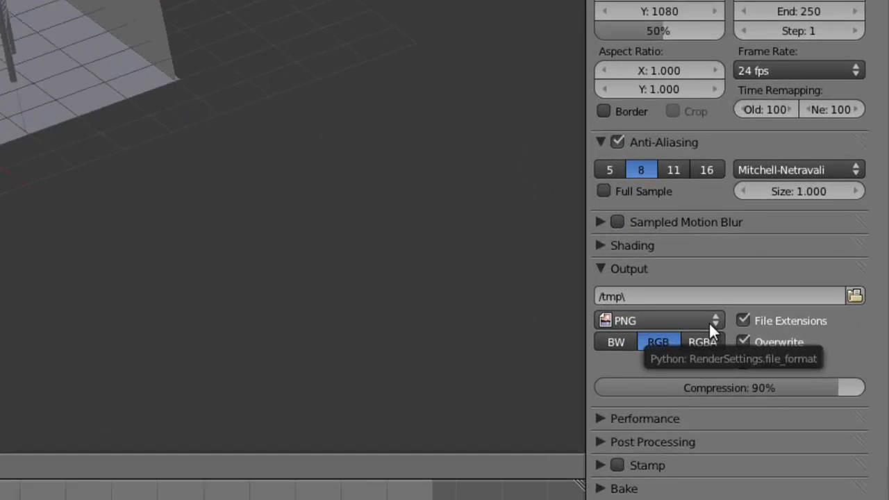
Collapse the Output section of the render settings and render the scene as a still image again
left_click(803, 371)
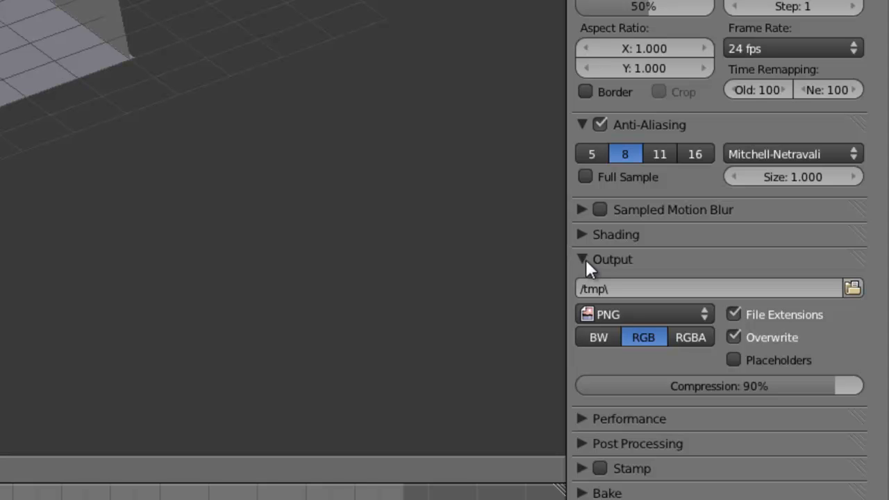
left_click(586, 260)
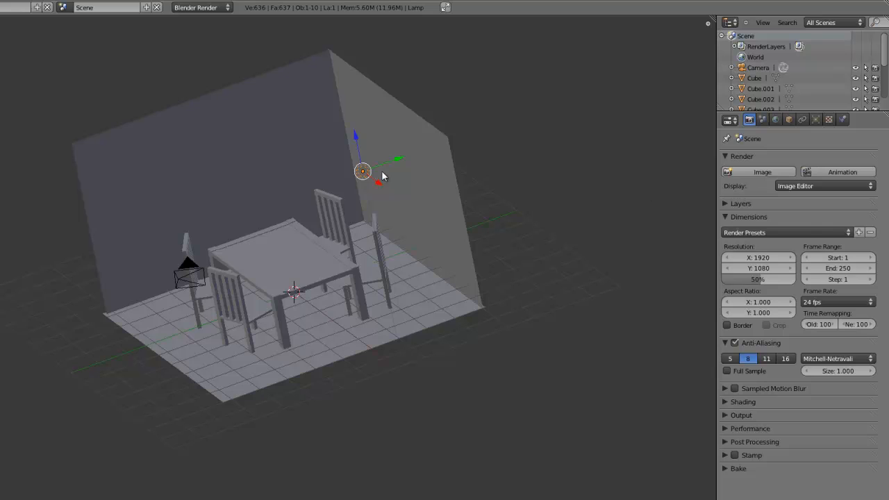
middle_click_drag(382, 177, 390, 244)
key("F12")
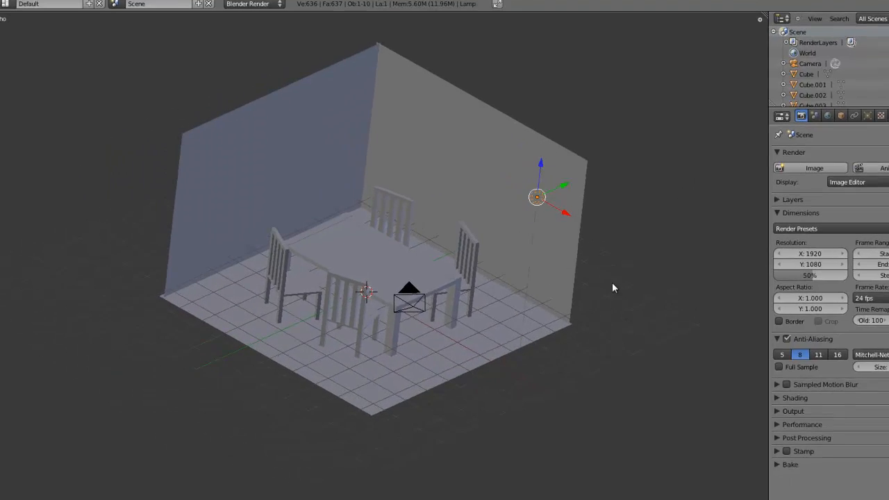